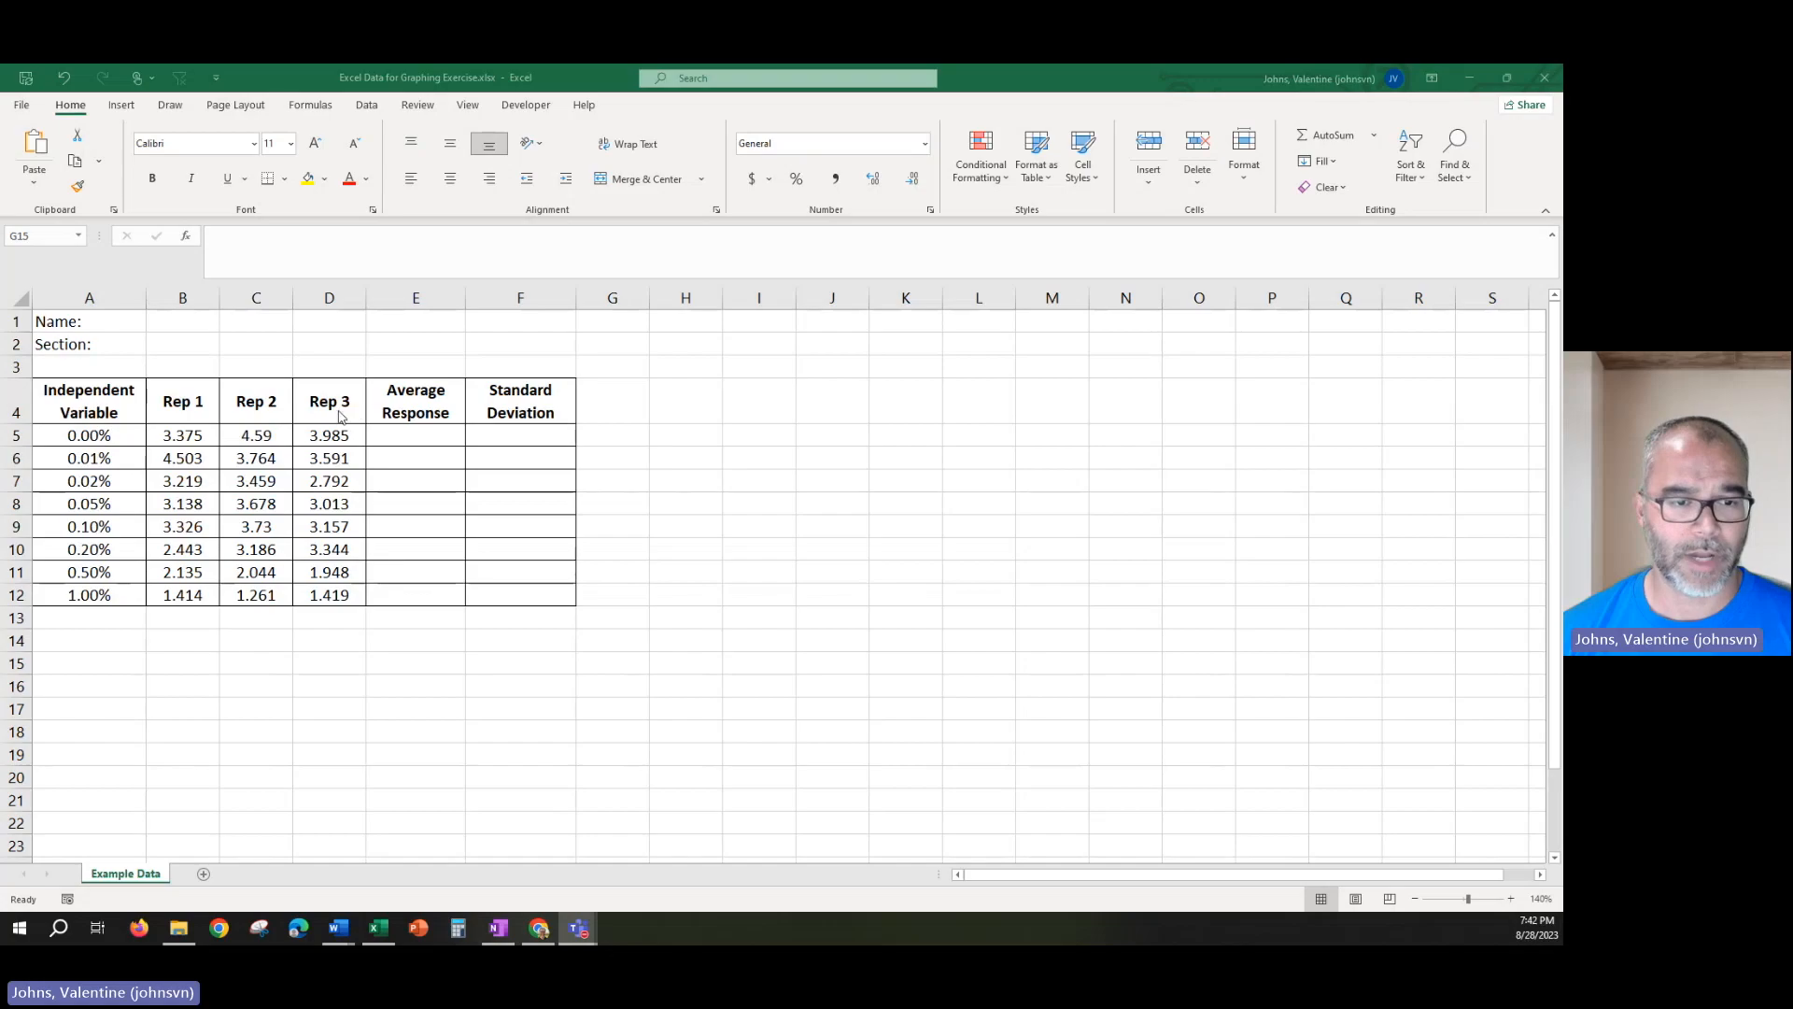
Enter the formula =AVERAGE(B5:D5) in cell E5 to compute the first row's average response.
click(413, 435)
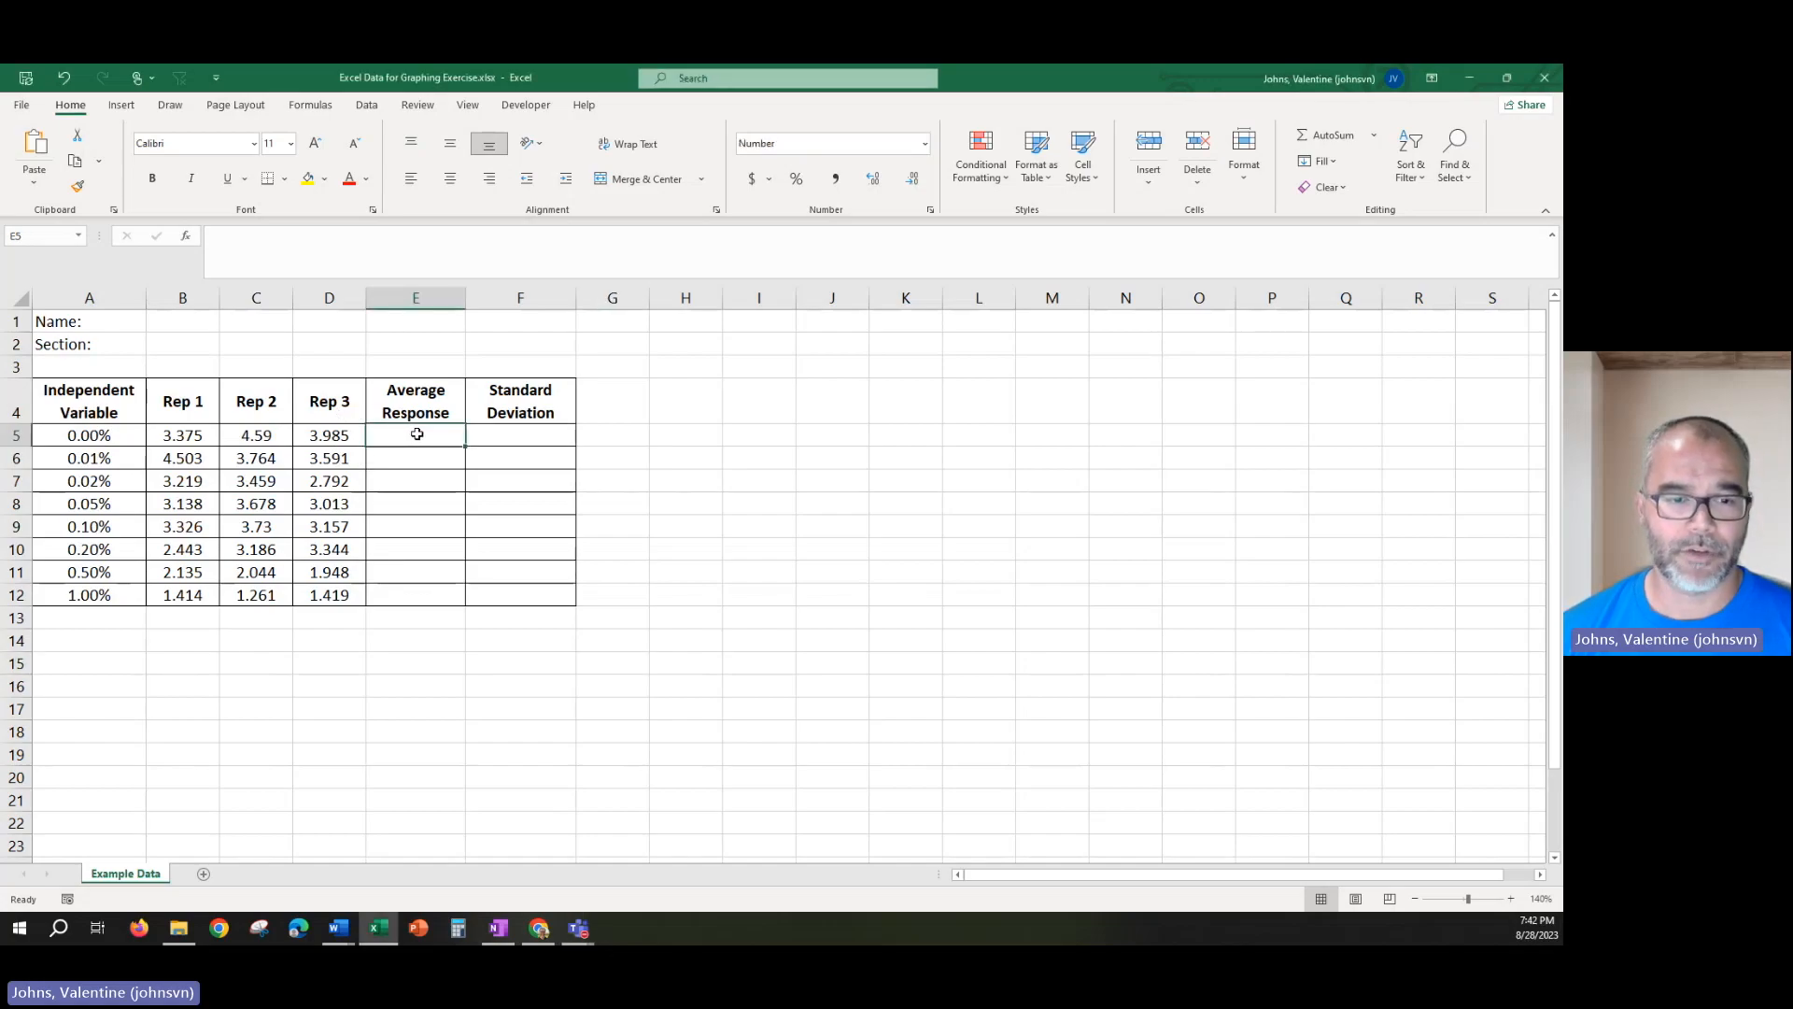
click(102, 298)
click(416, 297)
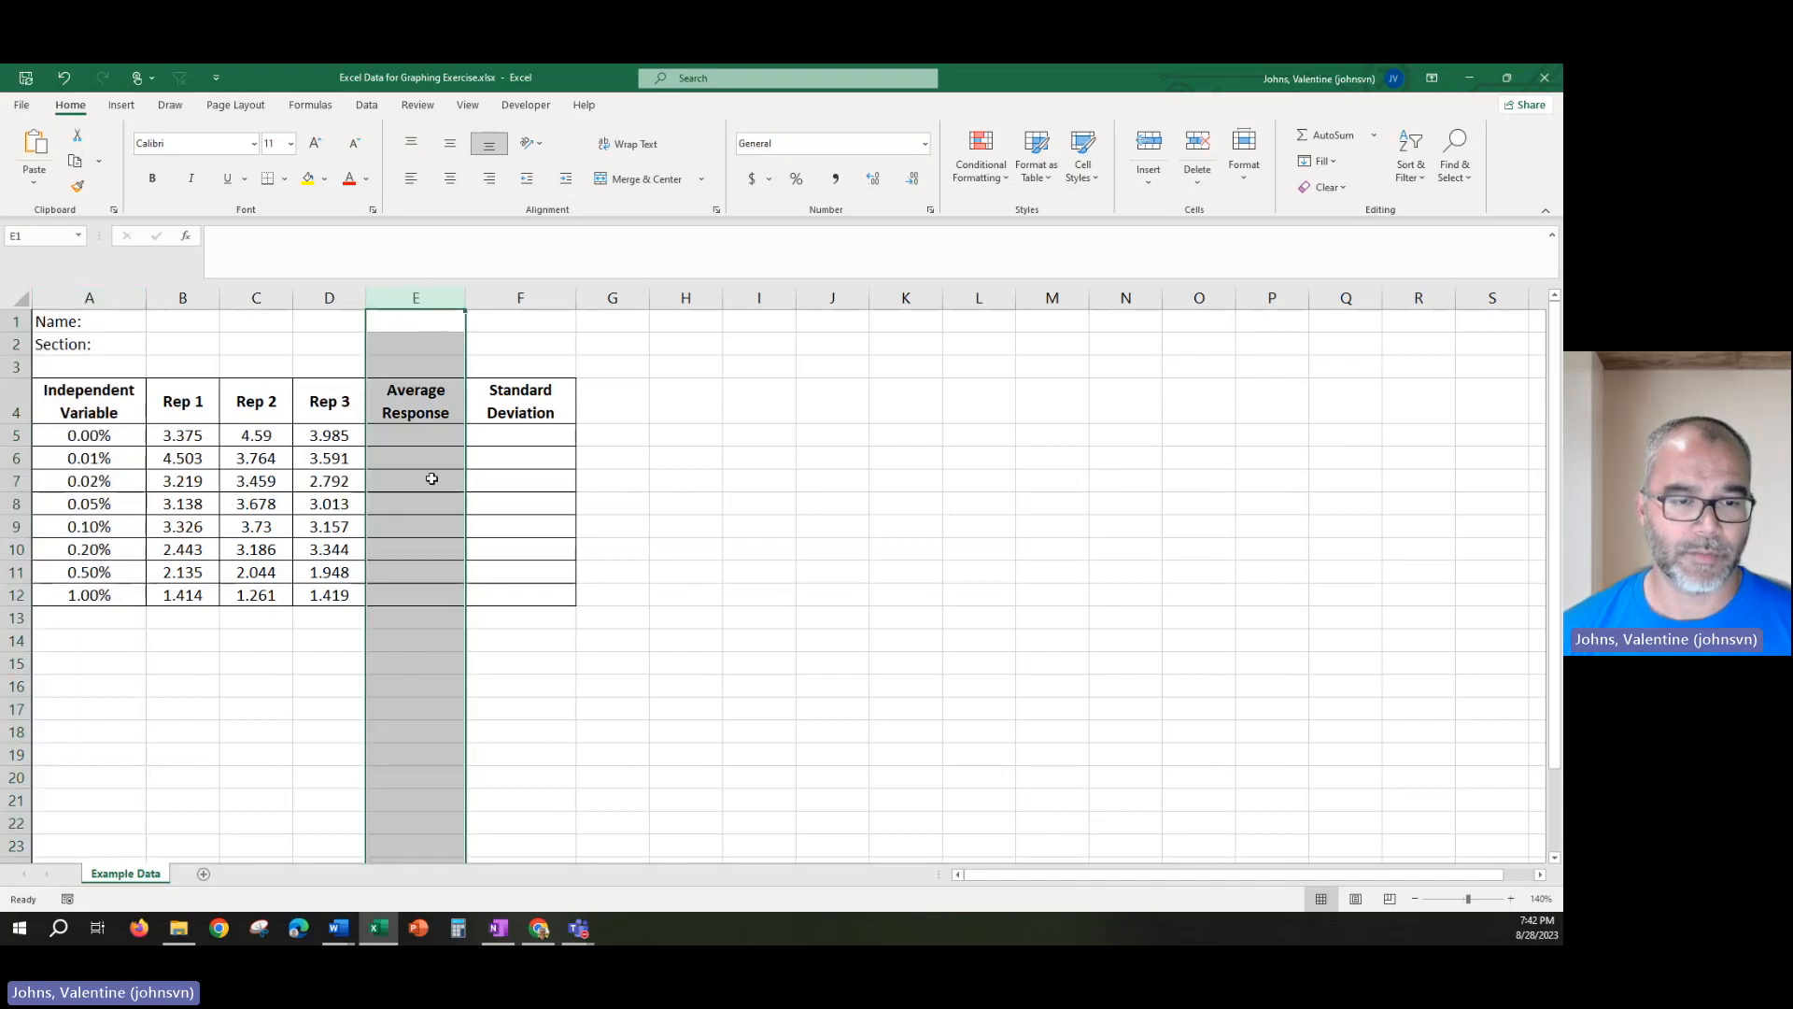
click(411, 433)
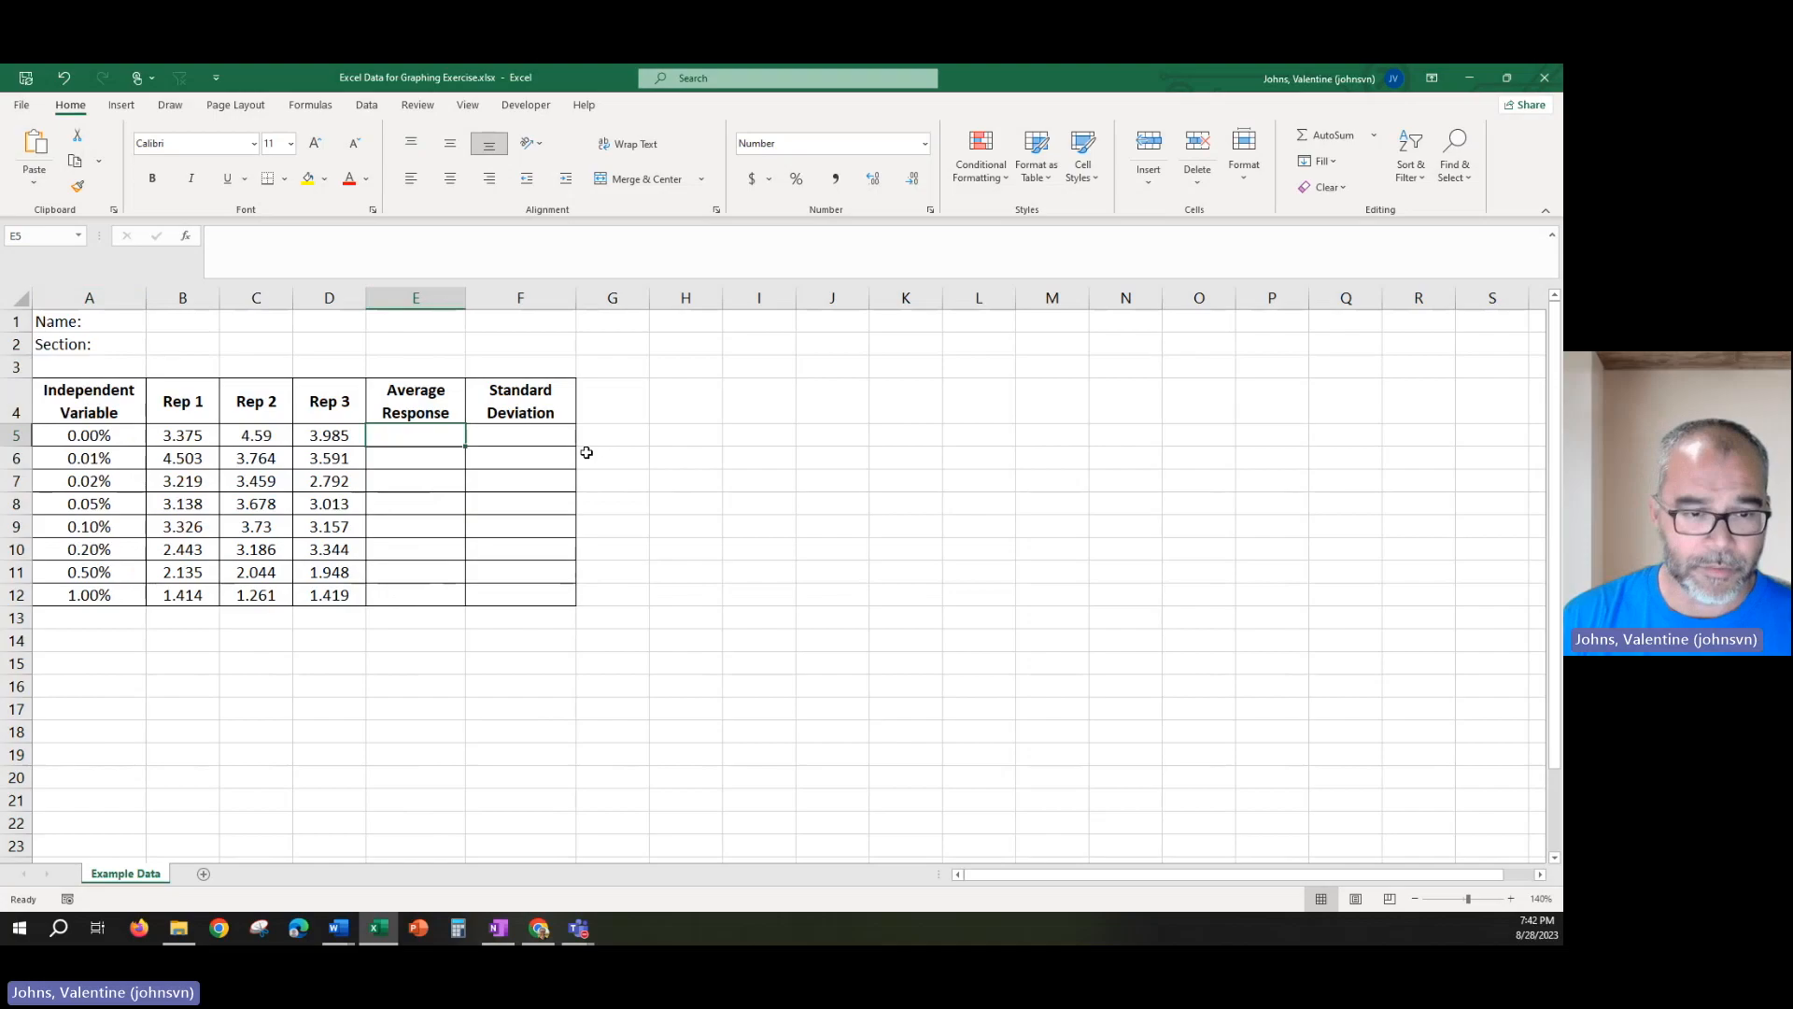
text(=)
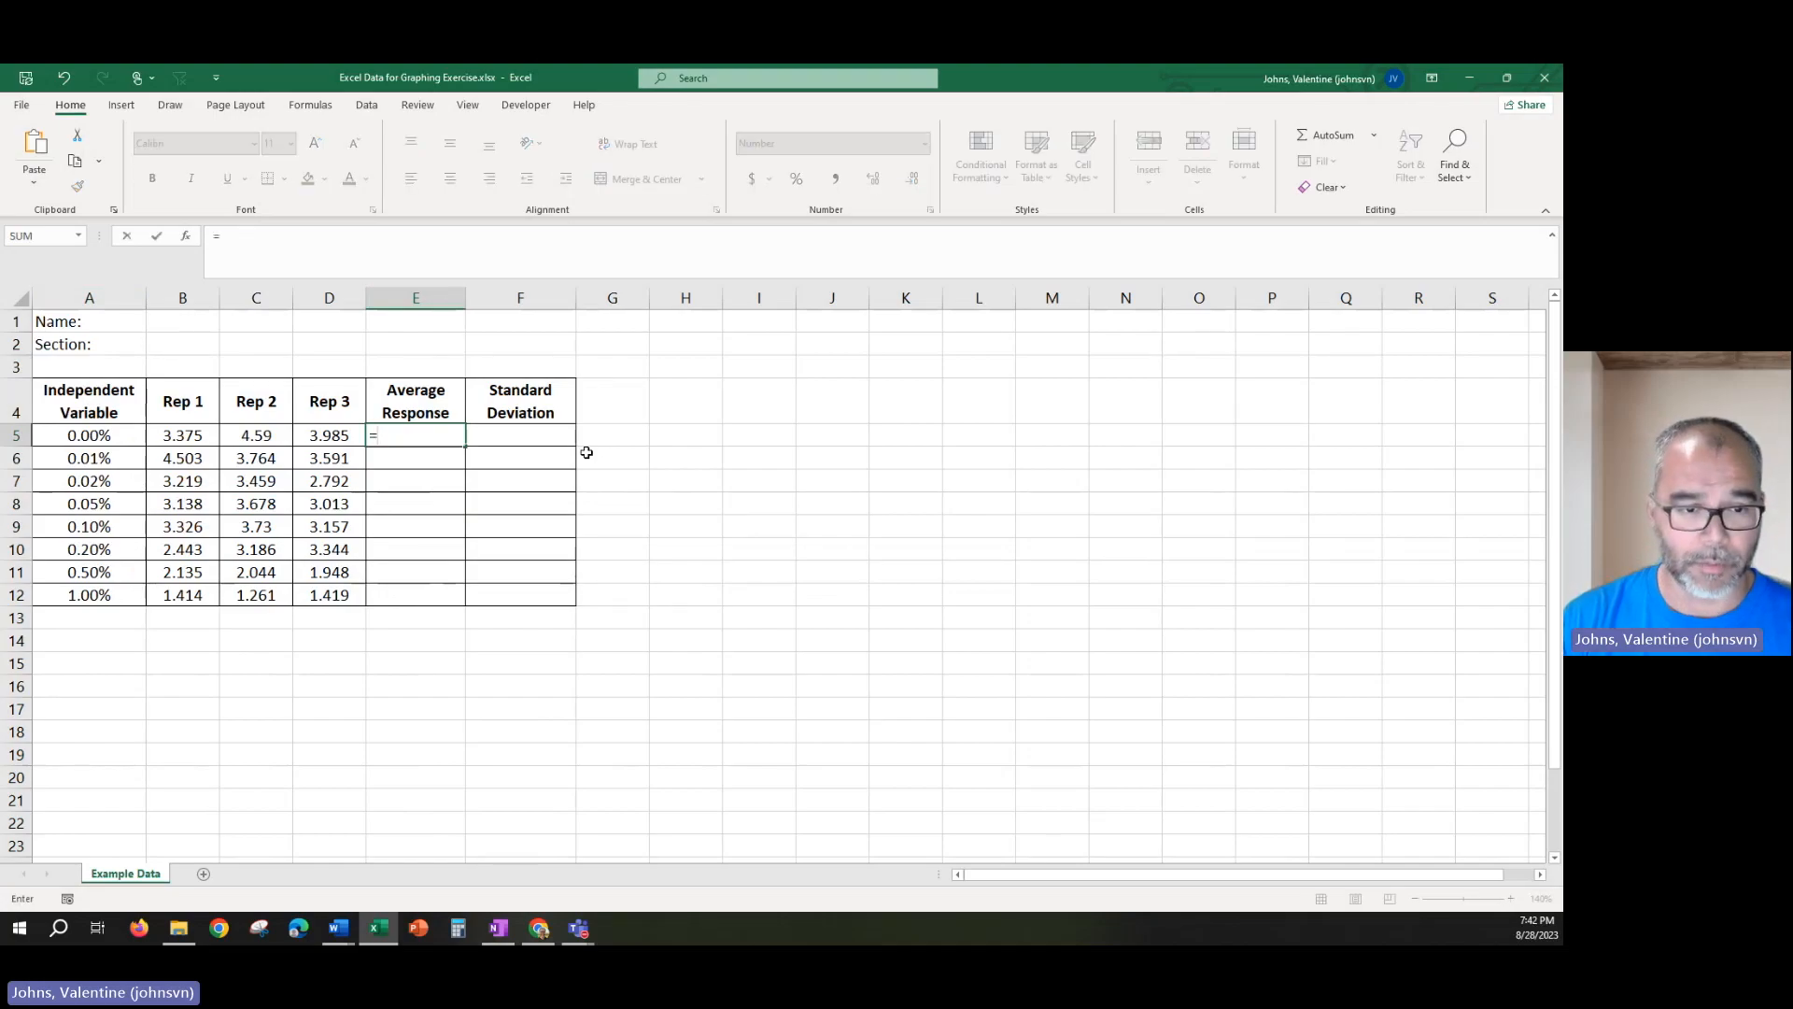
text(ave)
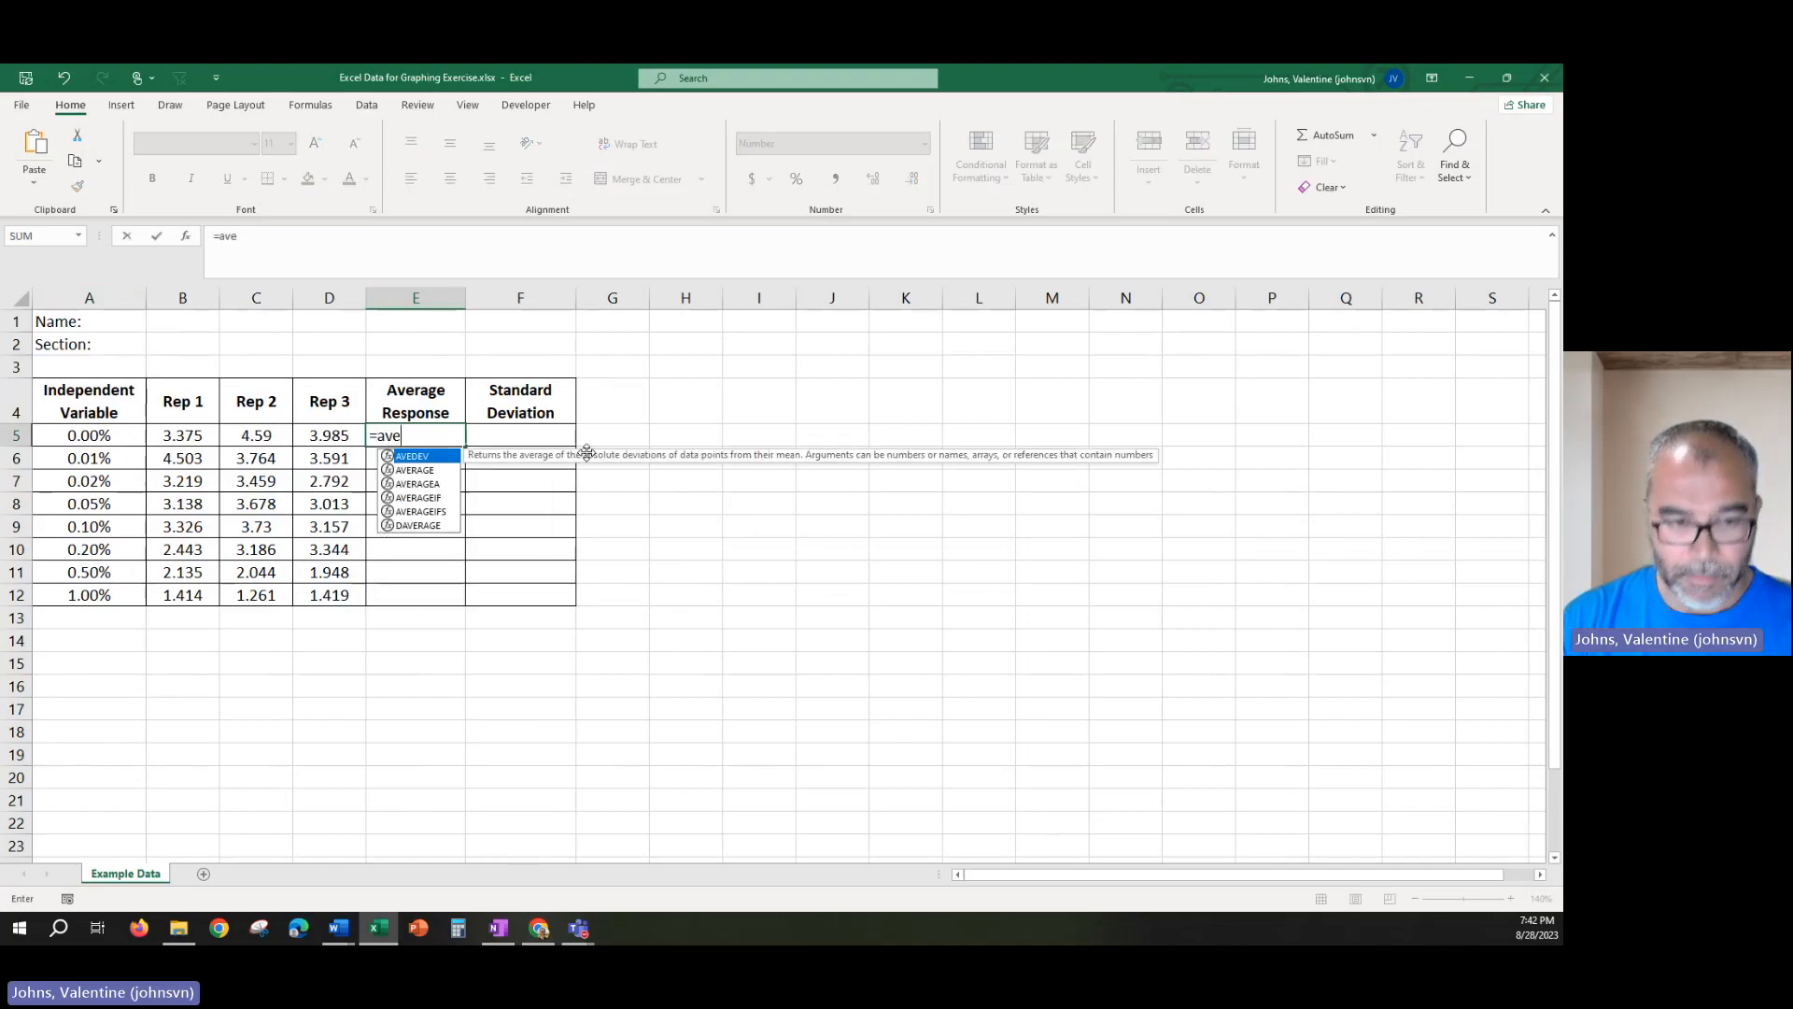
text(rgage)
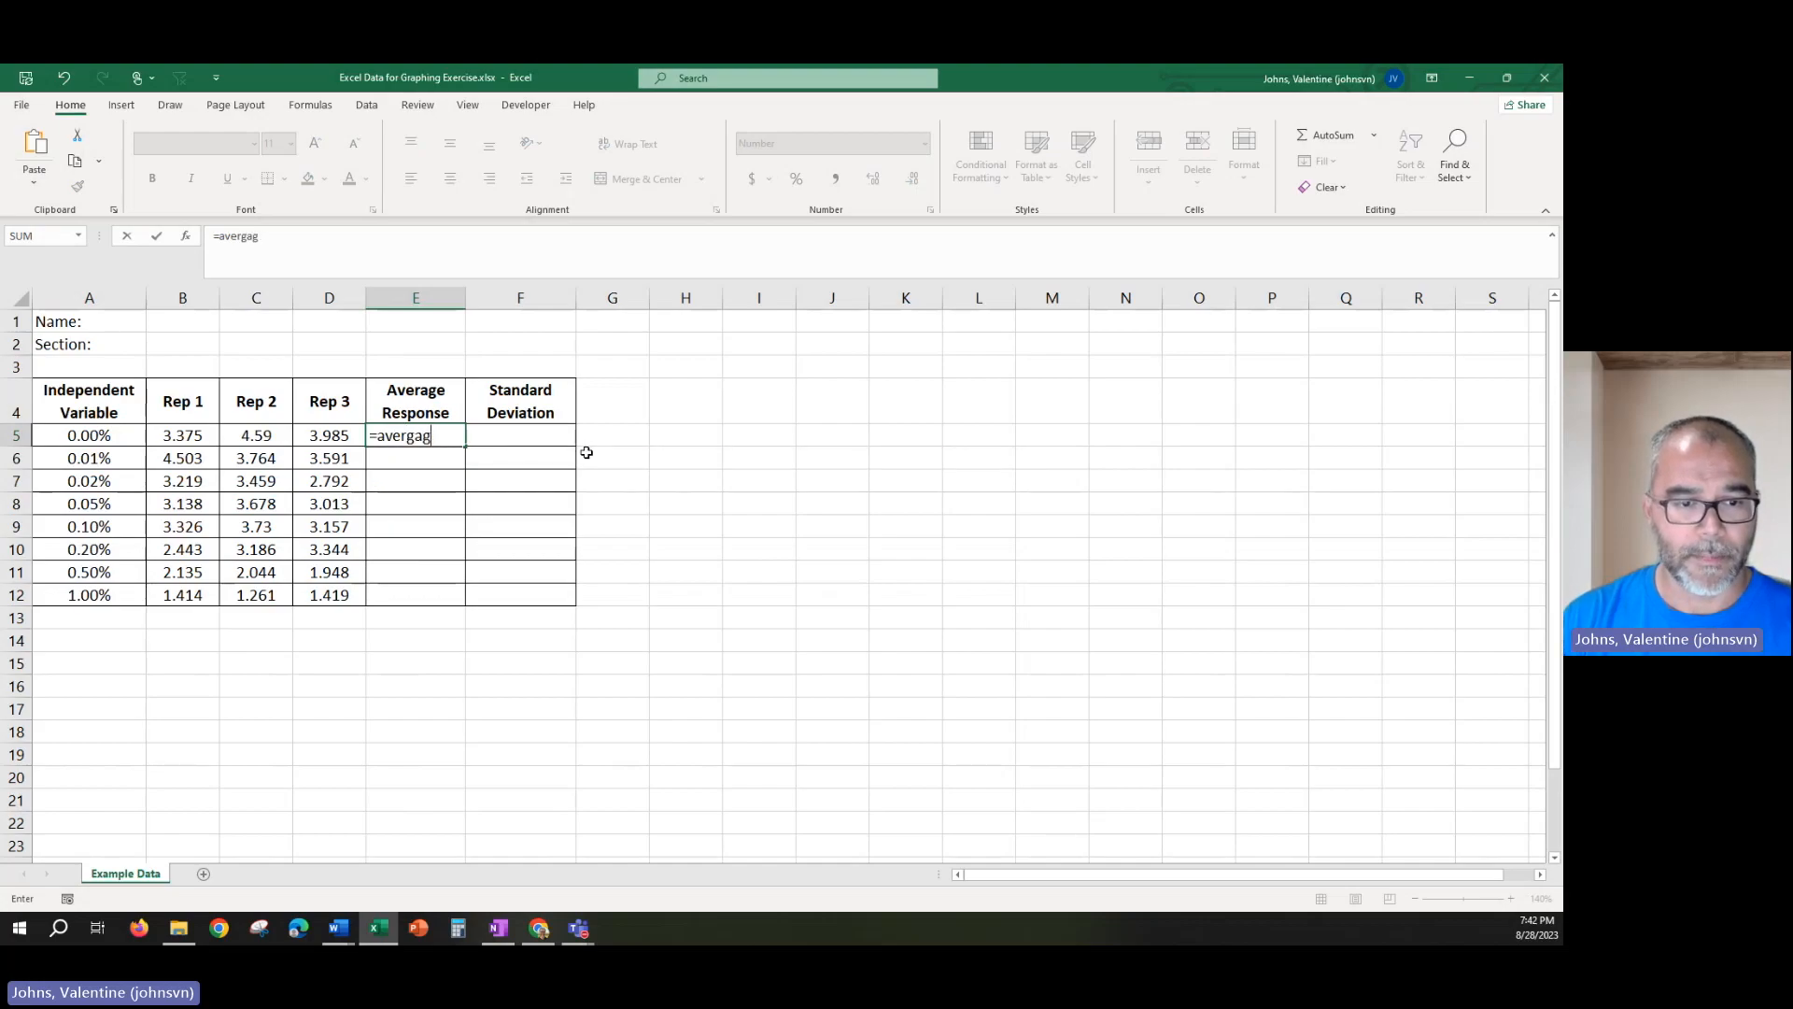
key(BackSpace)
key(BackSpace)
key(BackSpace)
text(a)
text(ge()
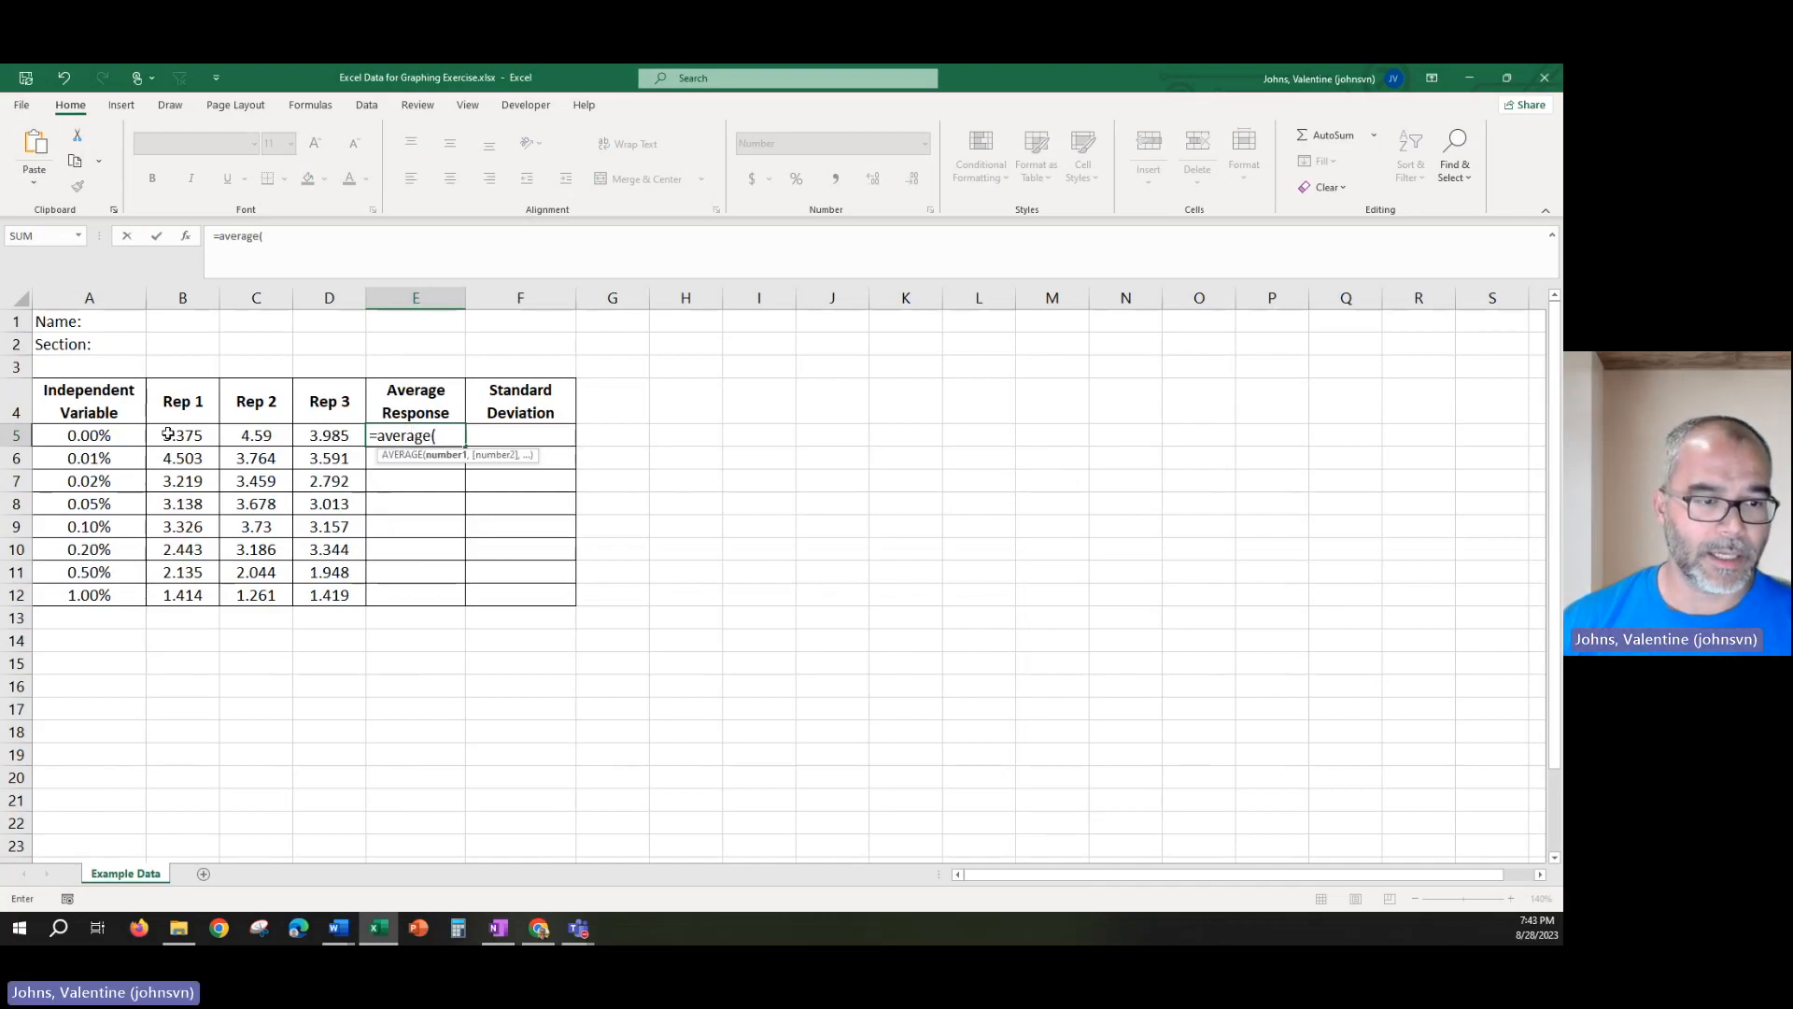
drag(164, 436, 321, 437)
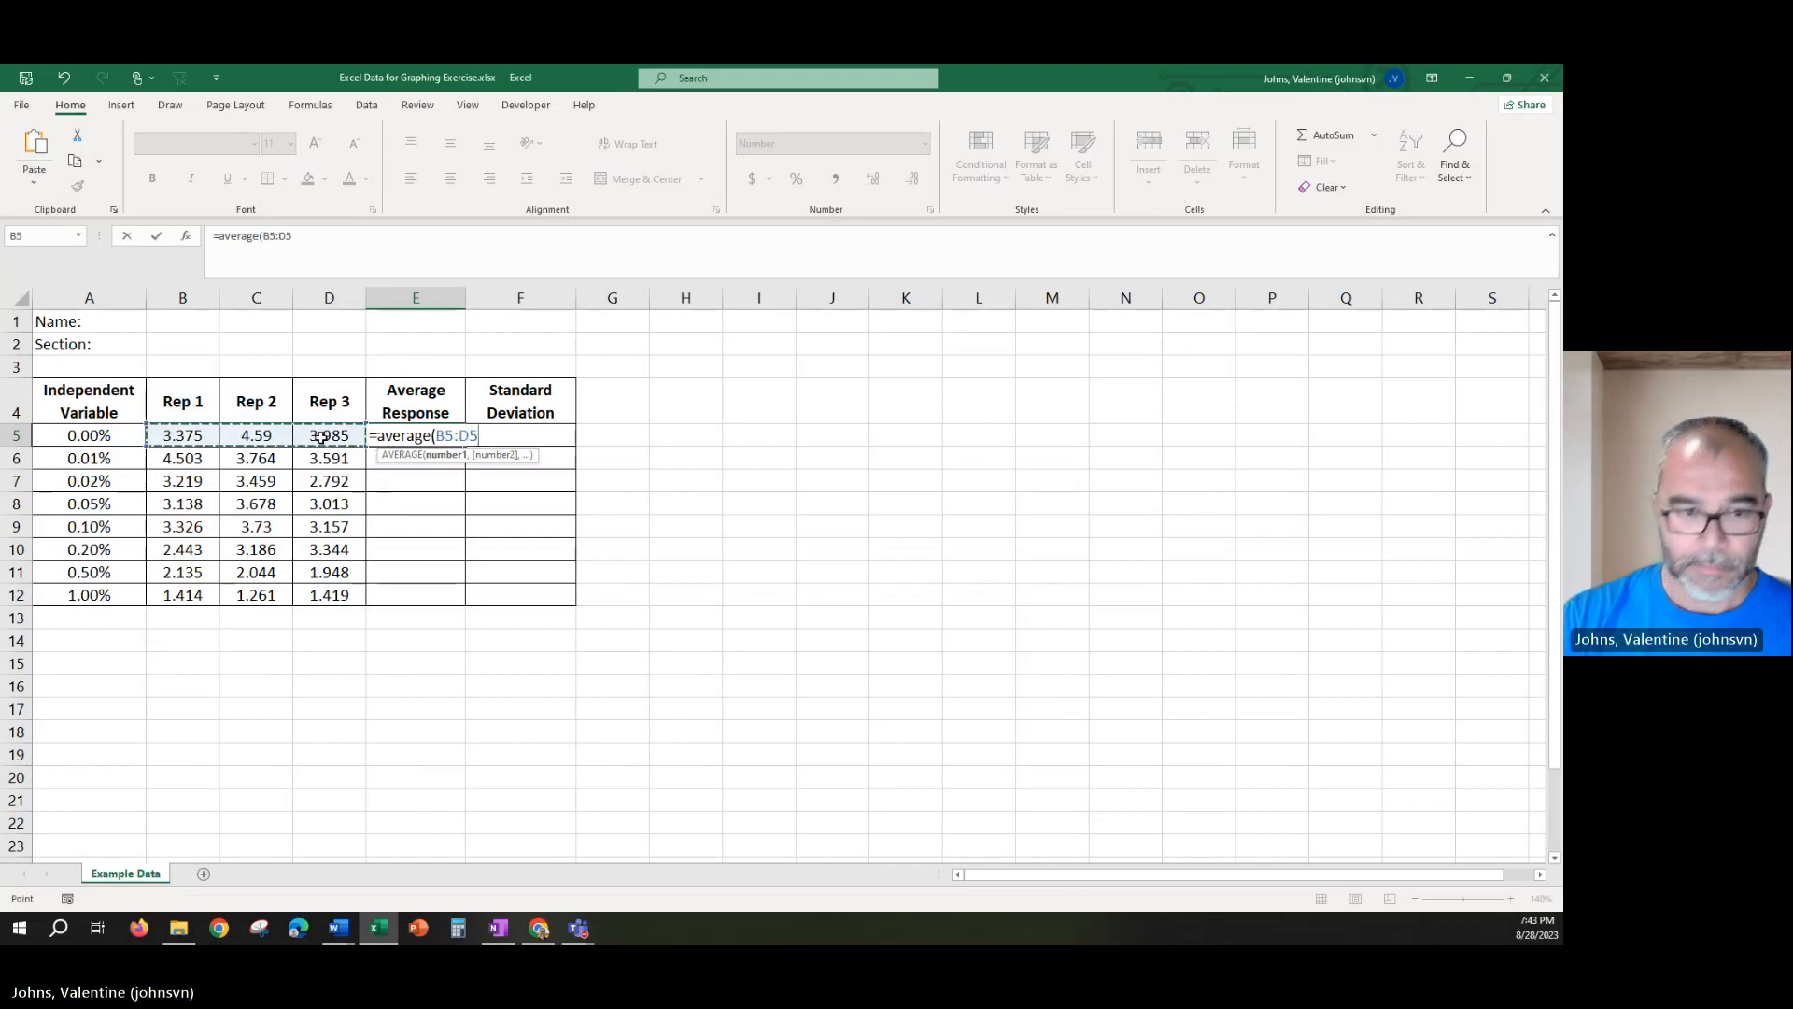
text())
key(Return)
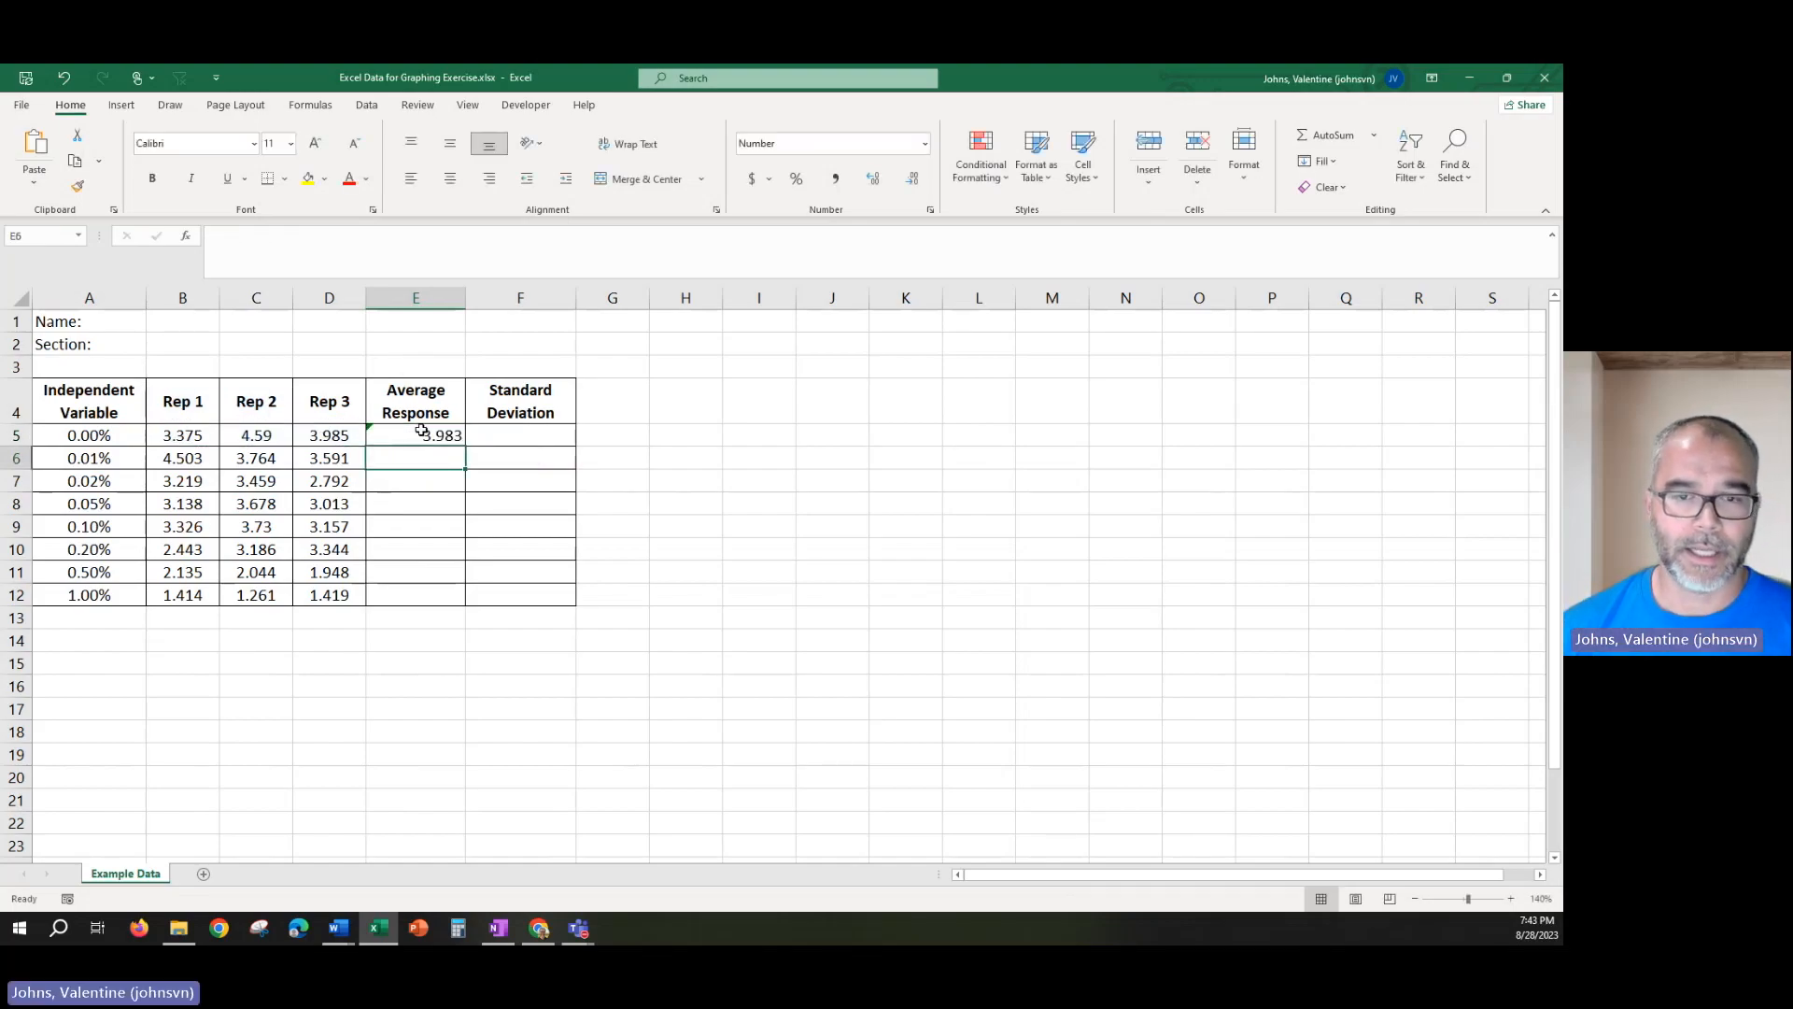
Fill the average formula from E5 down to E12.
click(427, 436)
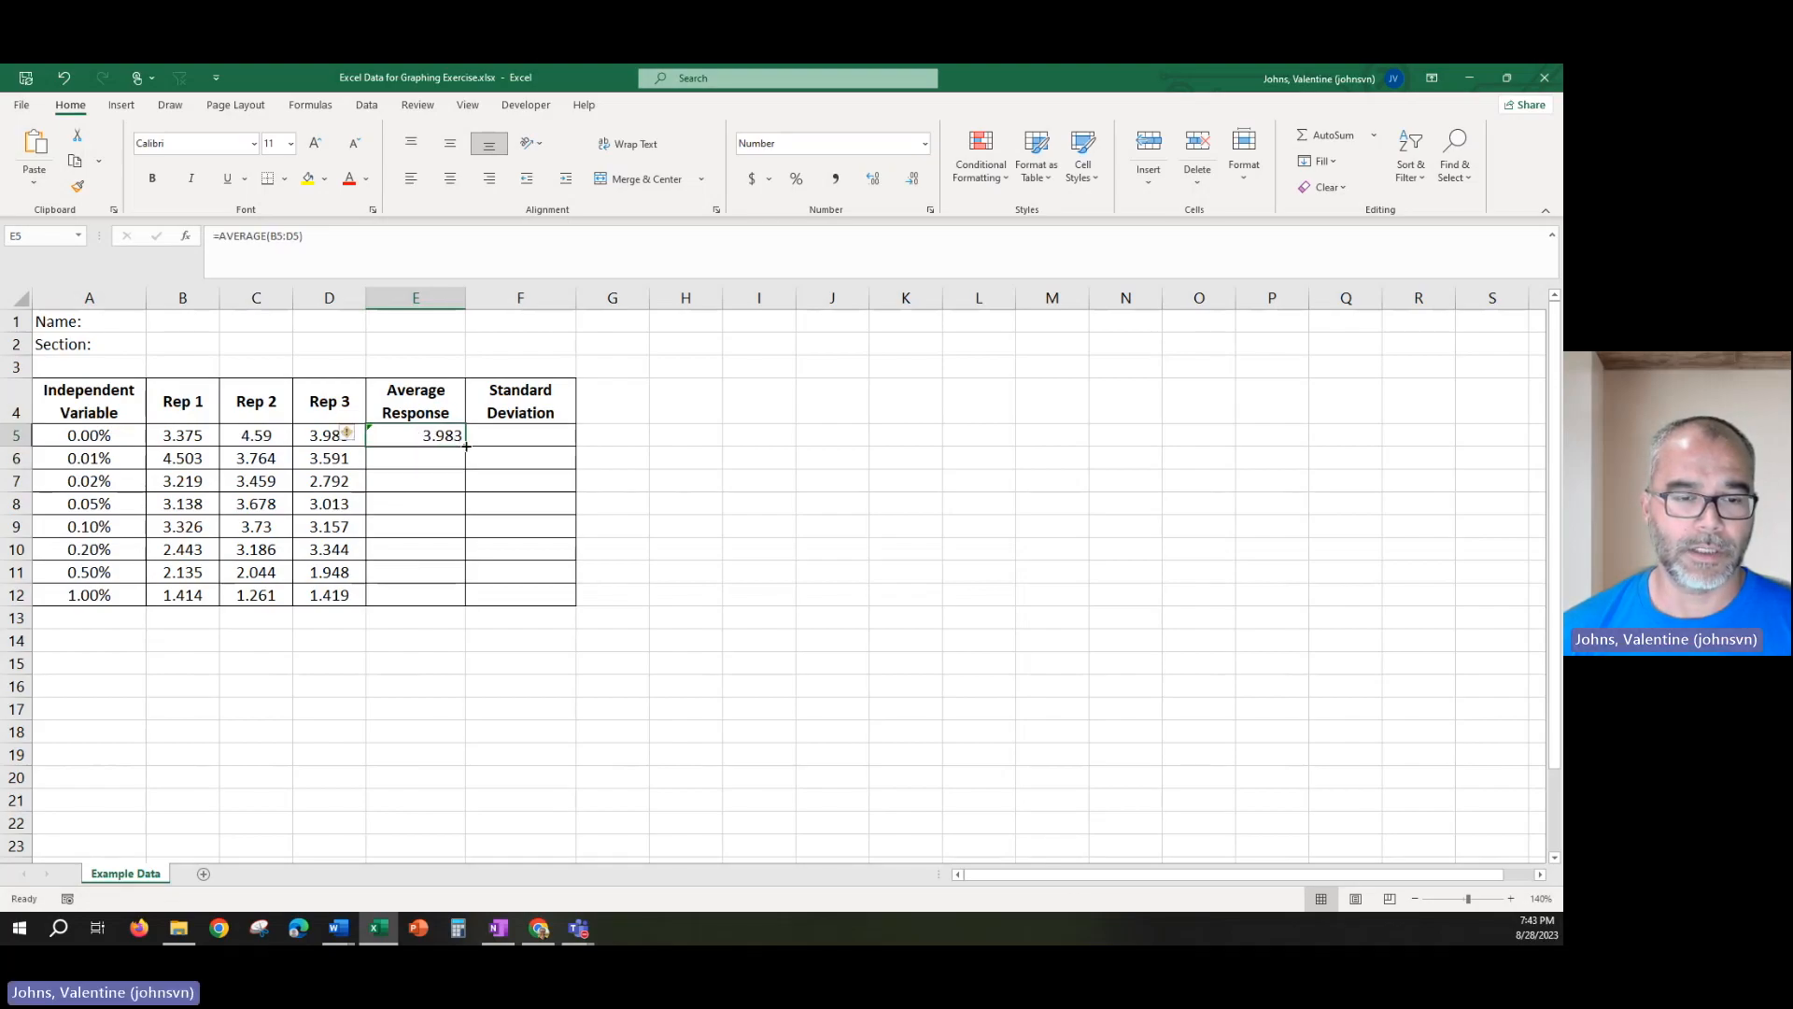
drag(466, 447, 464, 607)
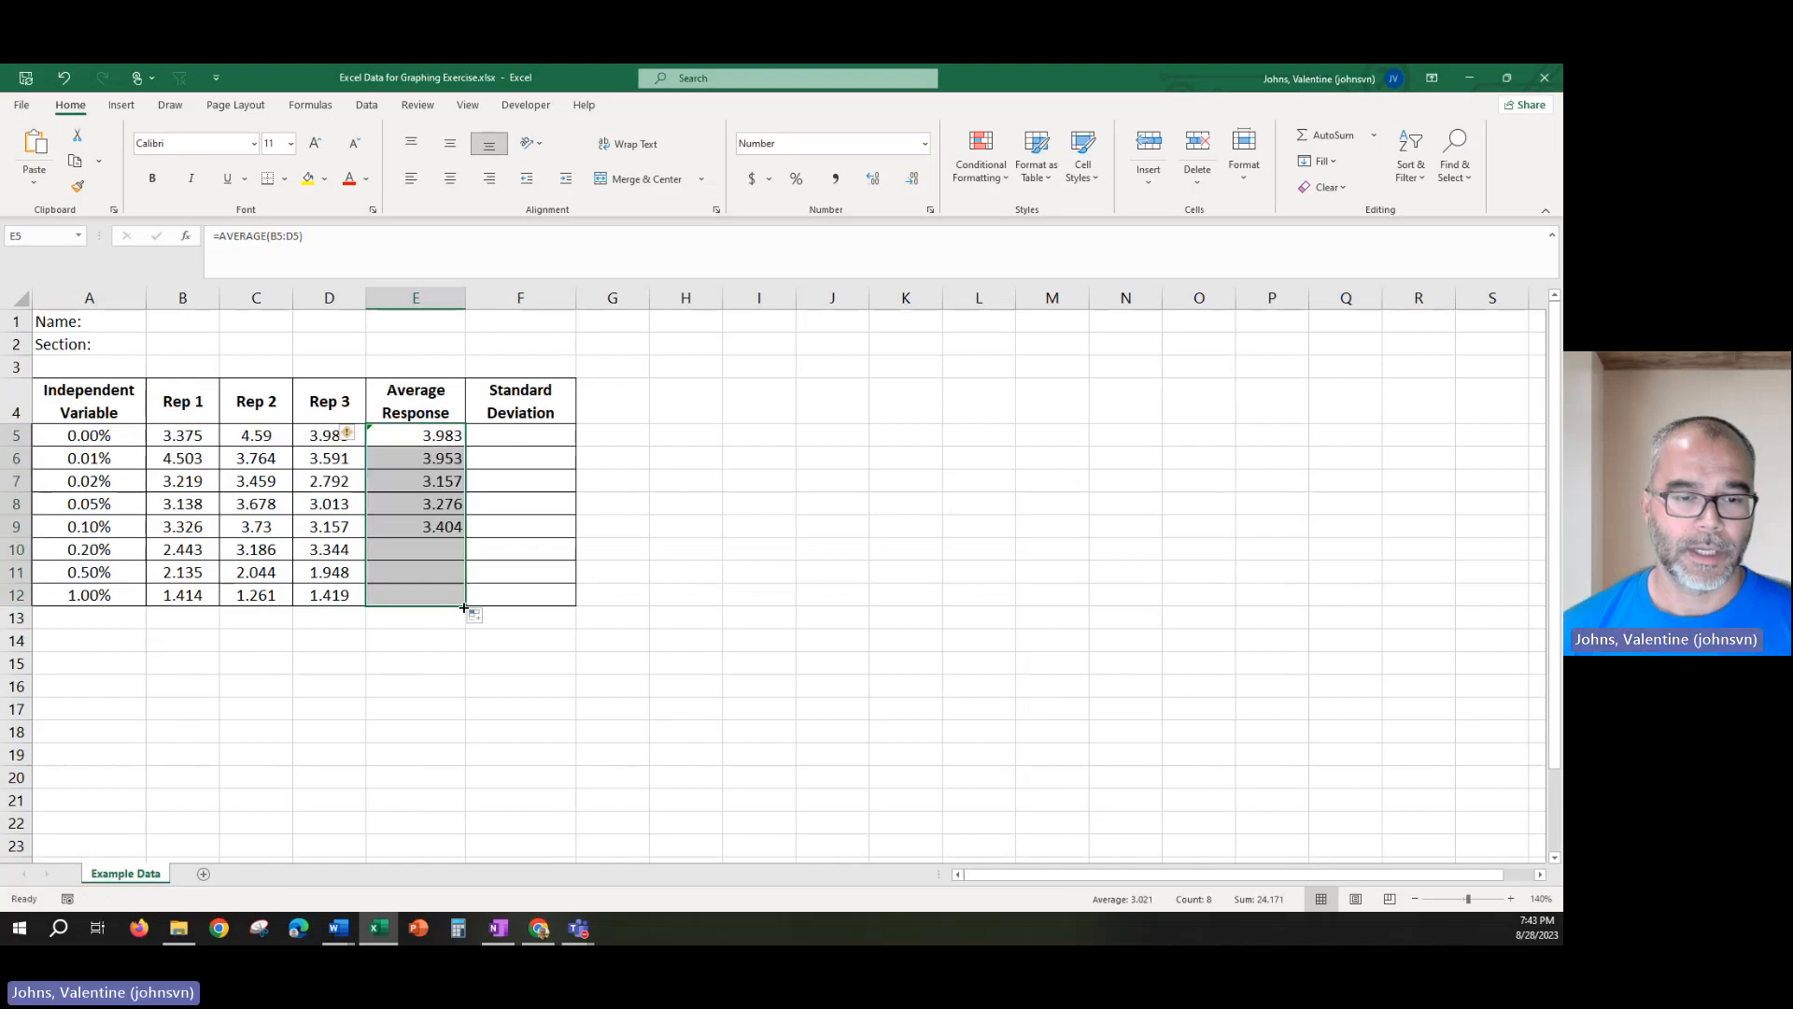
click(644, 577)
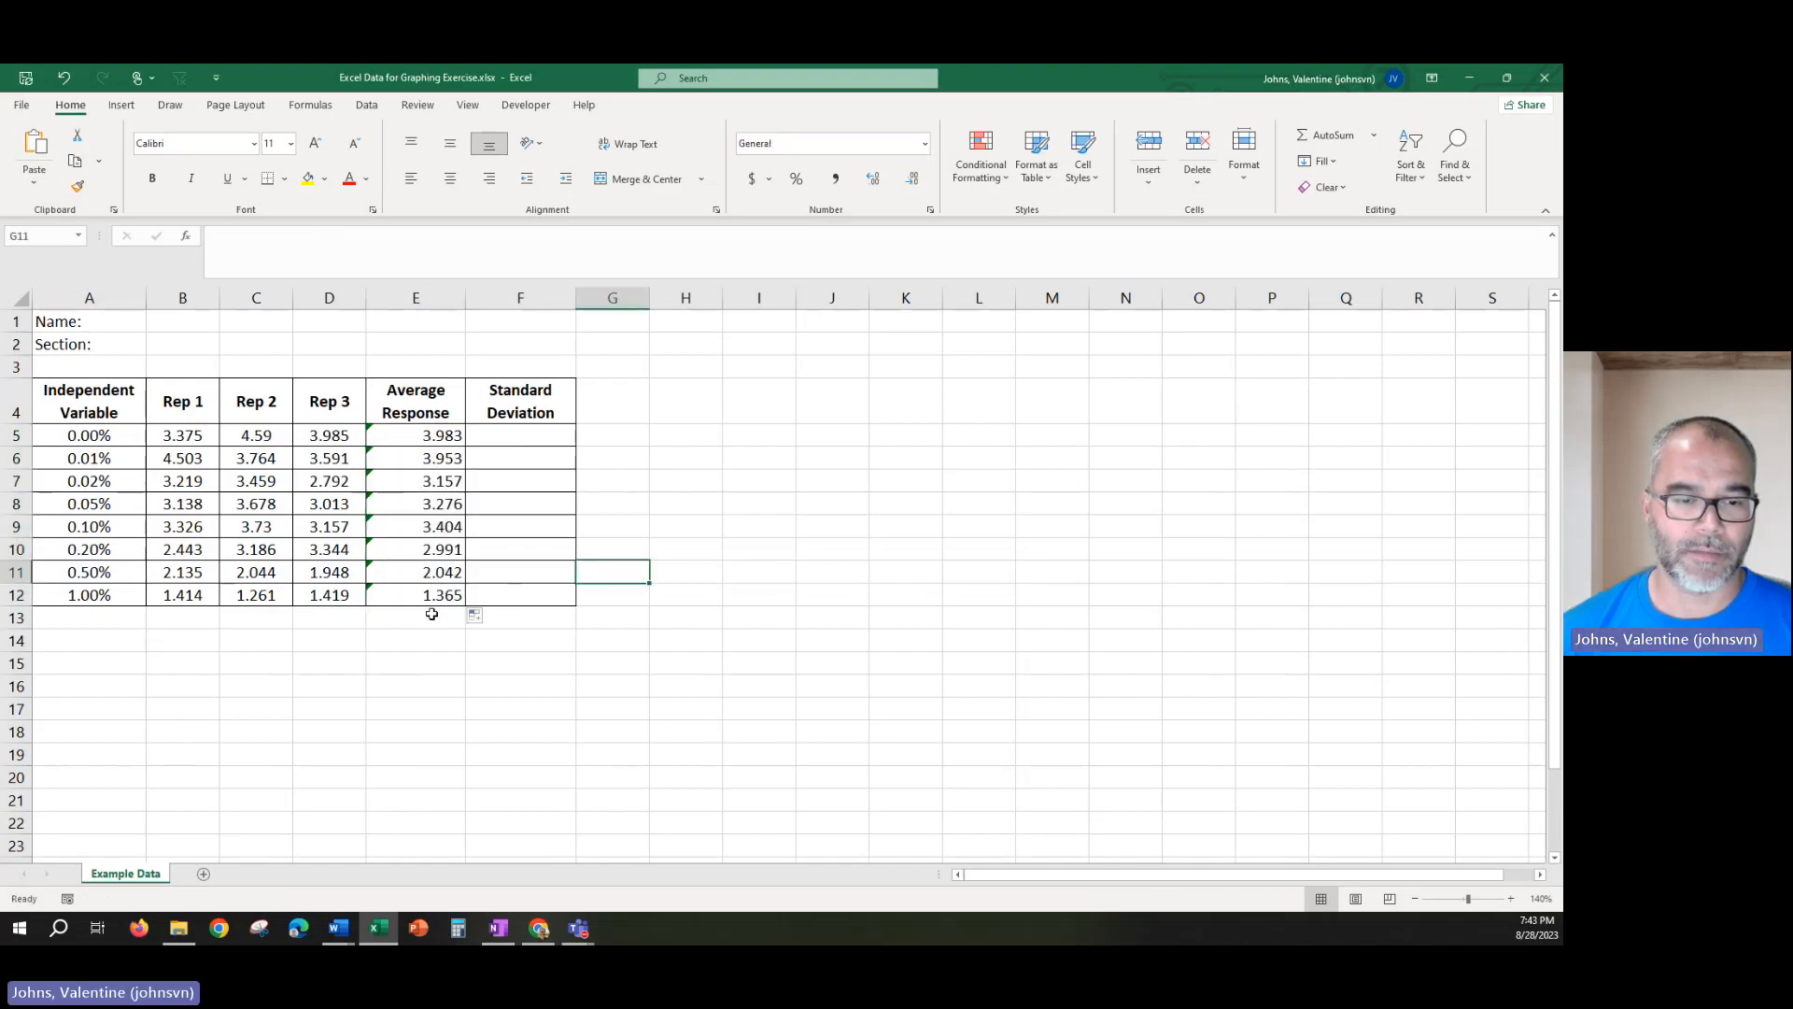
Enter the formula =STDEV.S(B5:D5) in cell F5 to compute the first row's sample standard deviation.
click(437, 434)
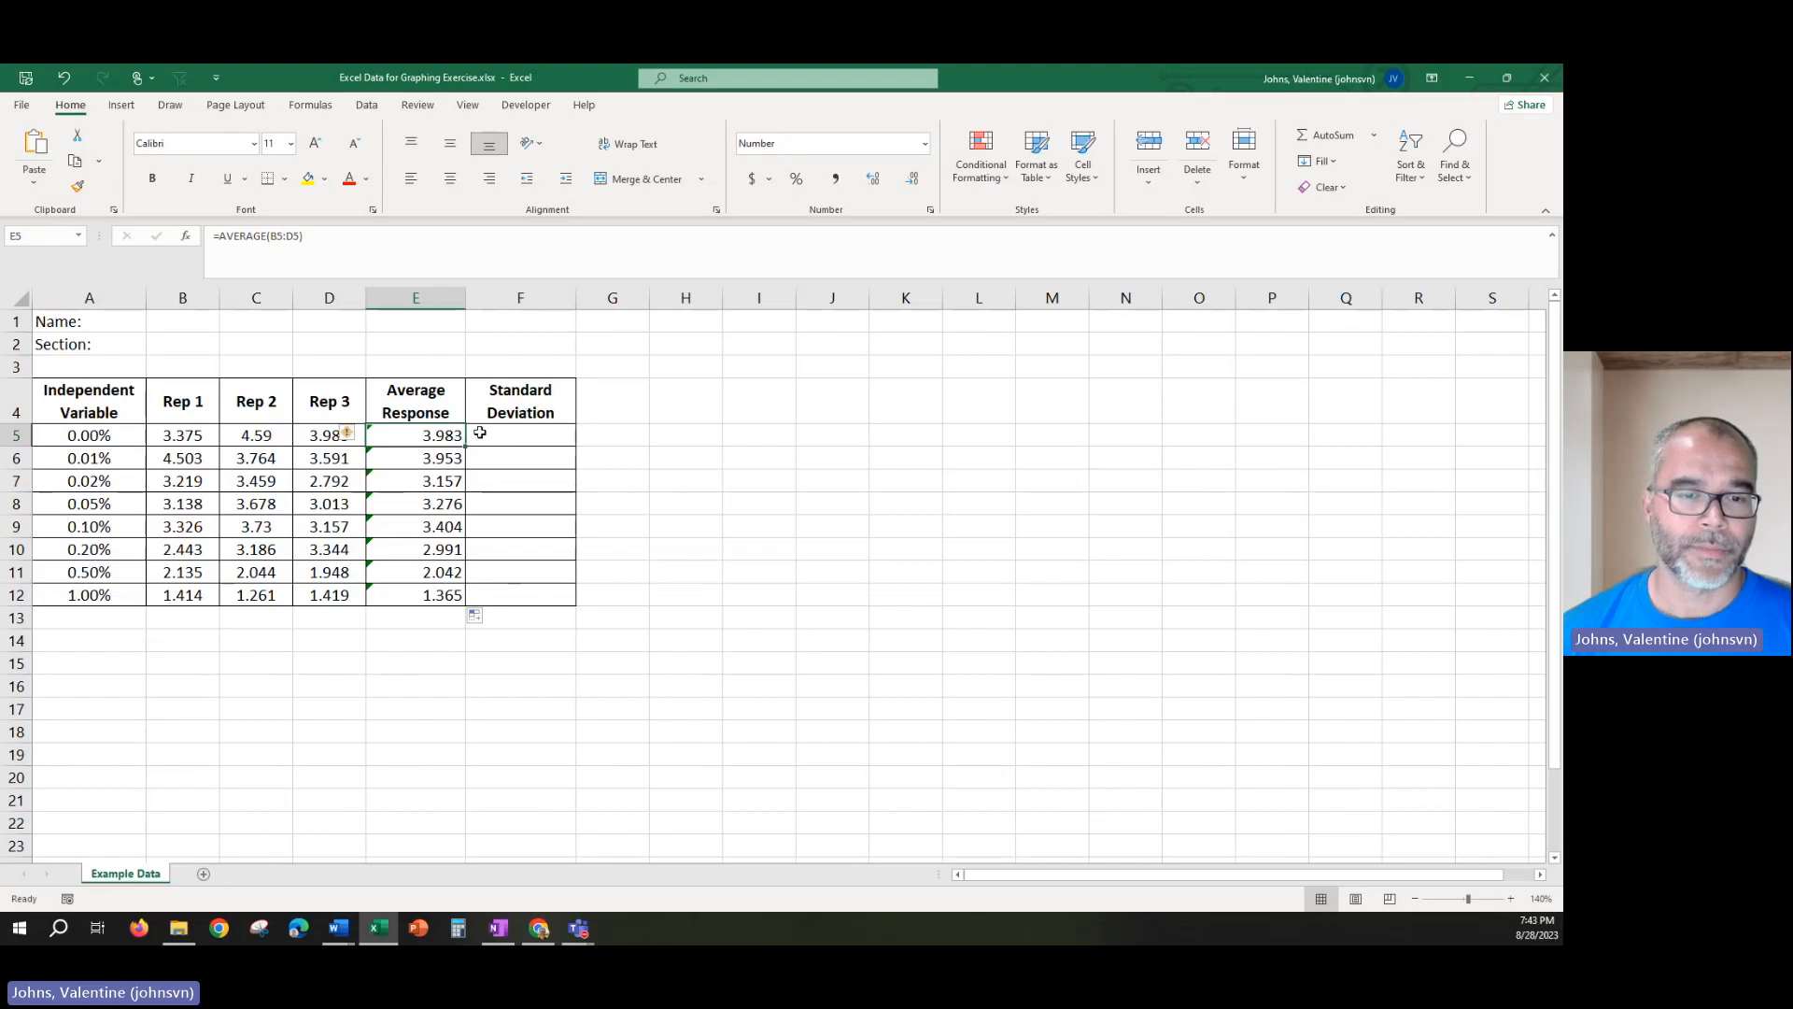
click(531, 435)
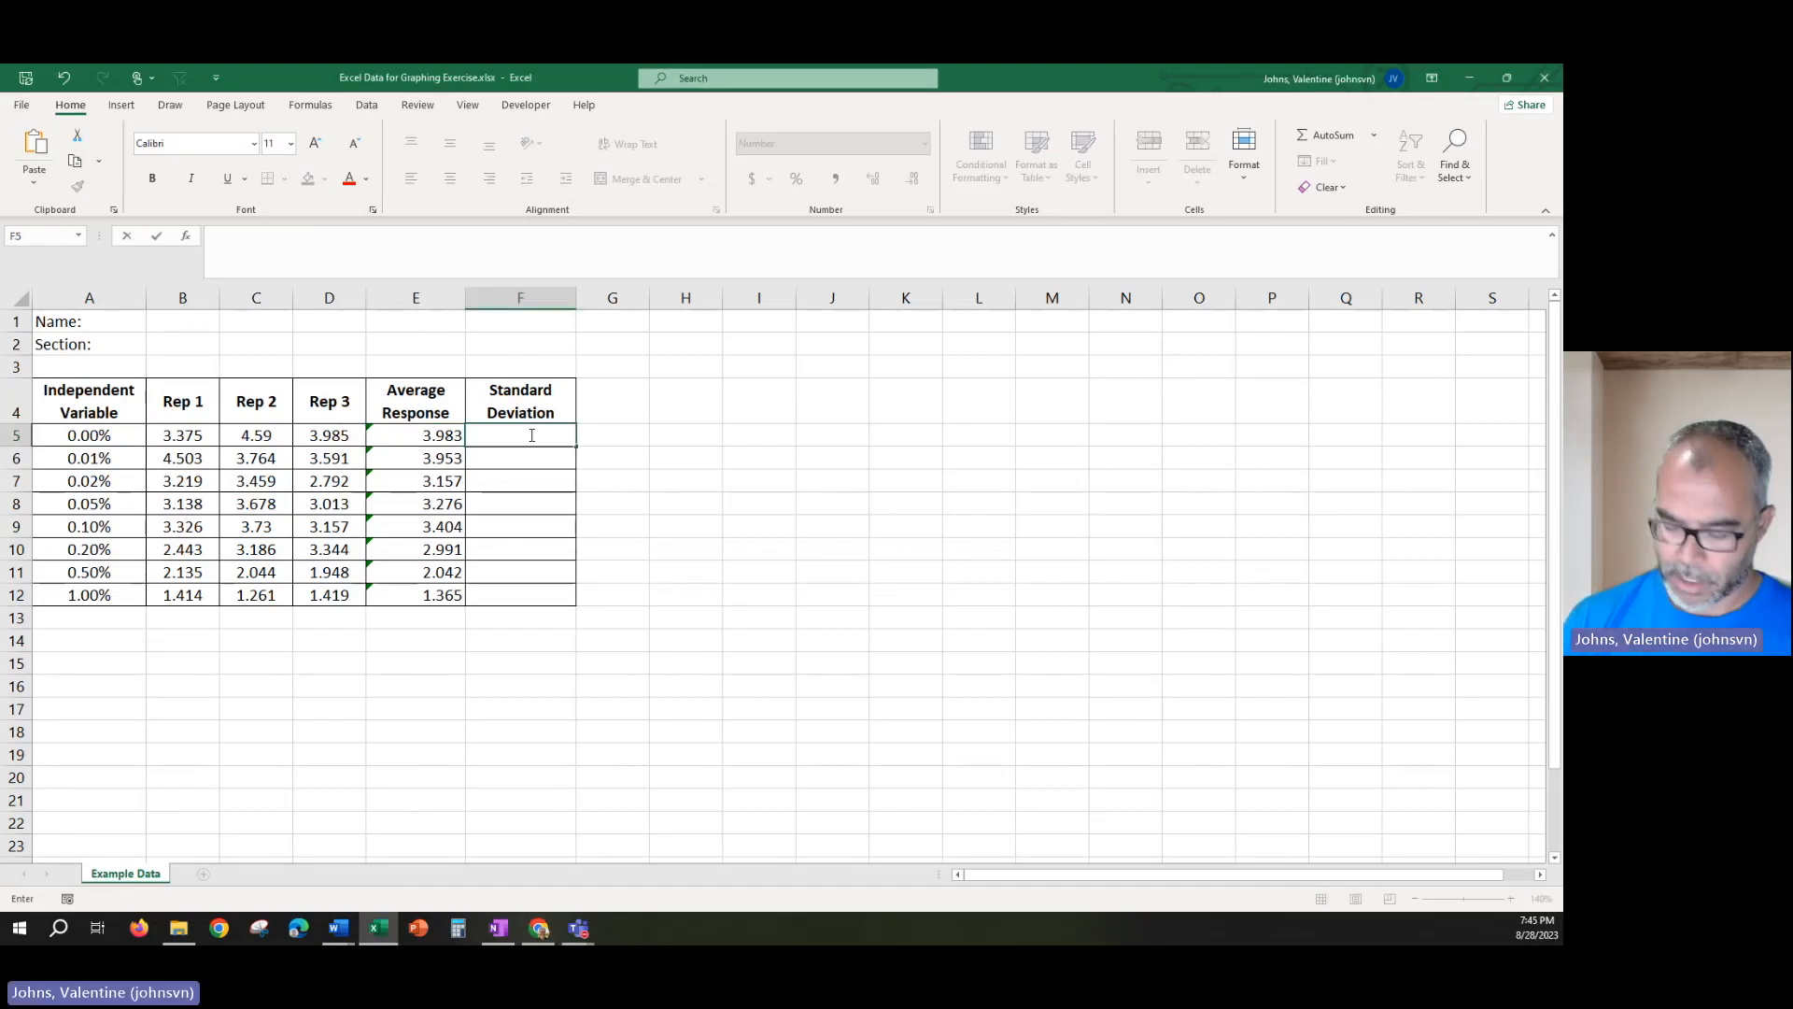
text(=)
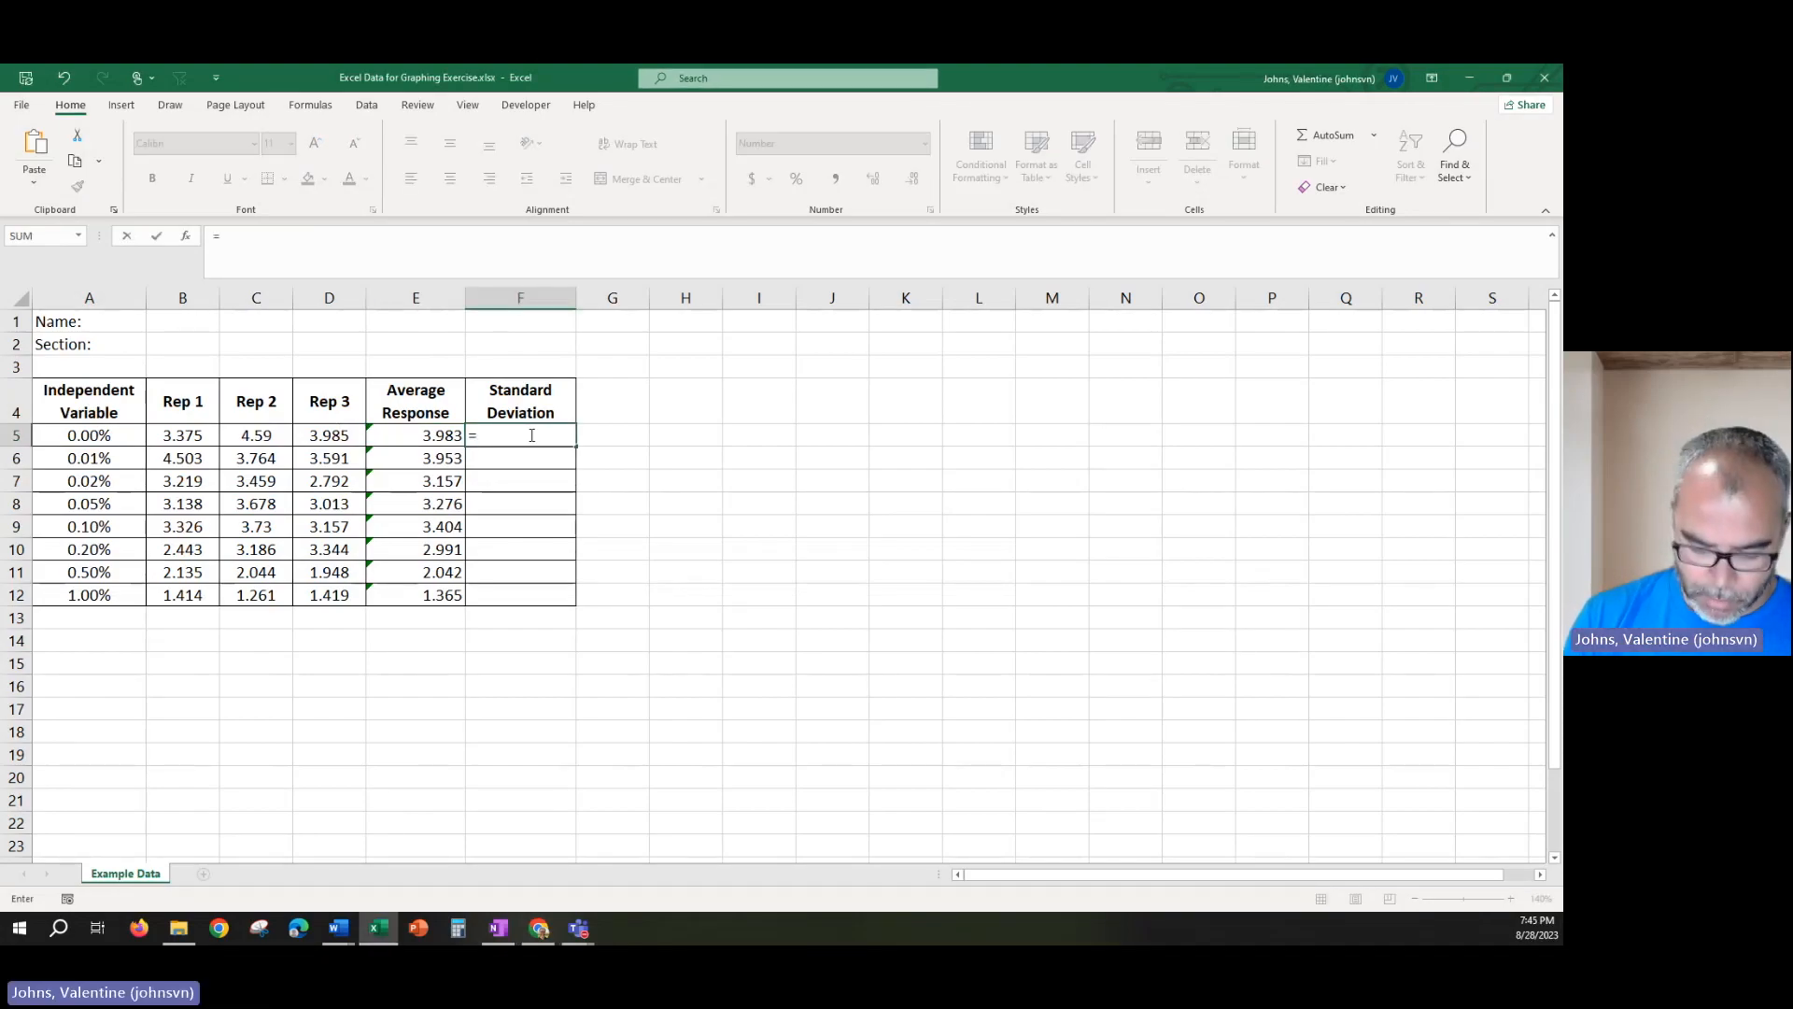
text(std)
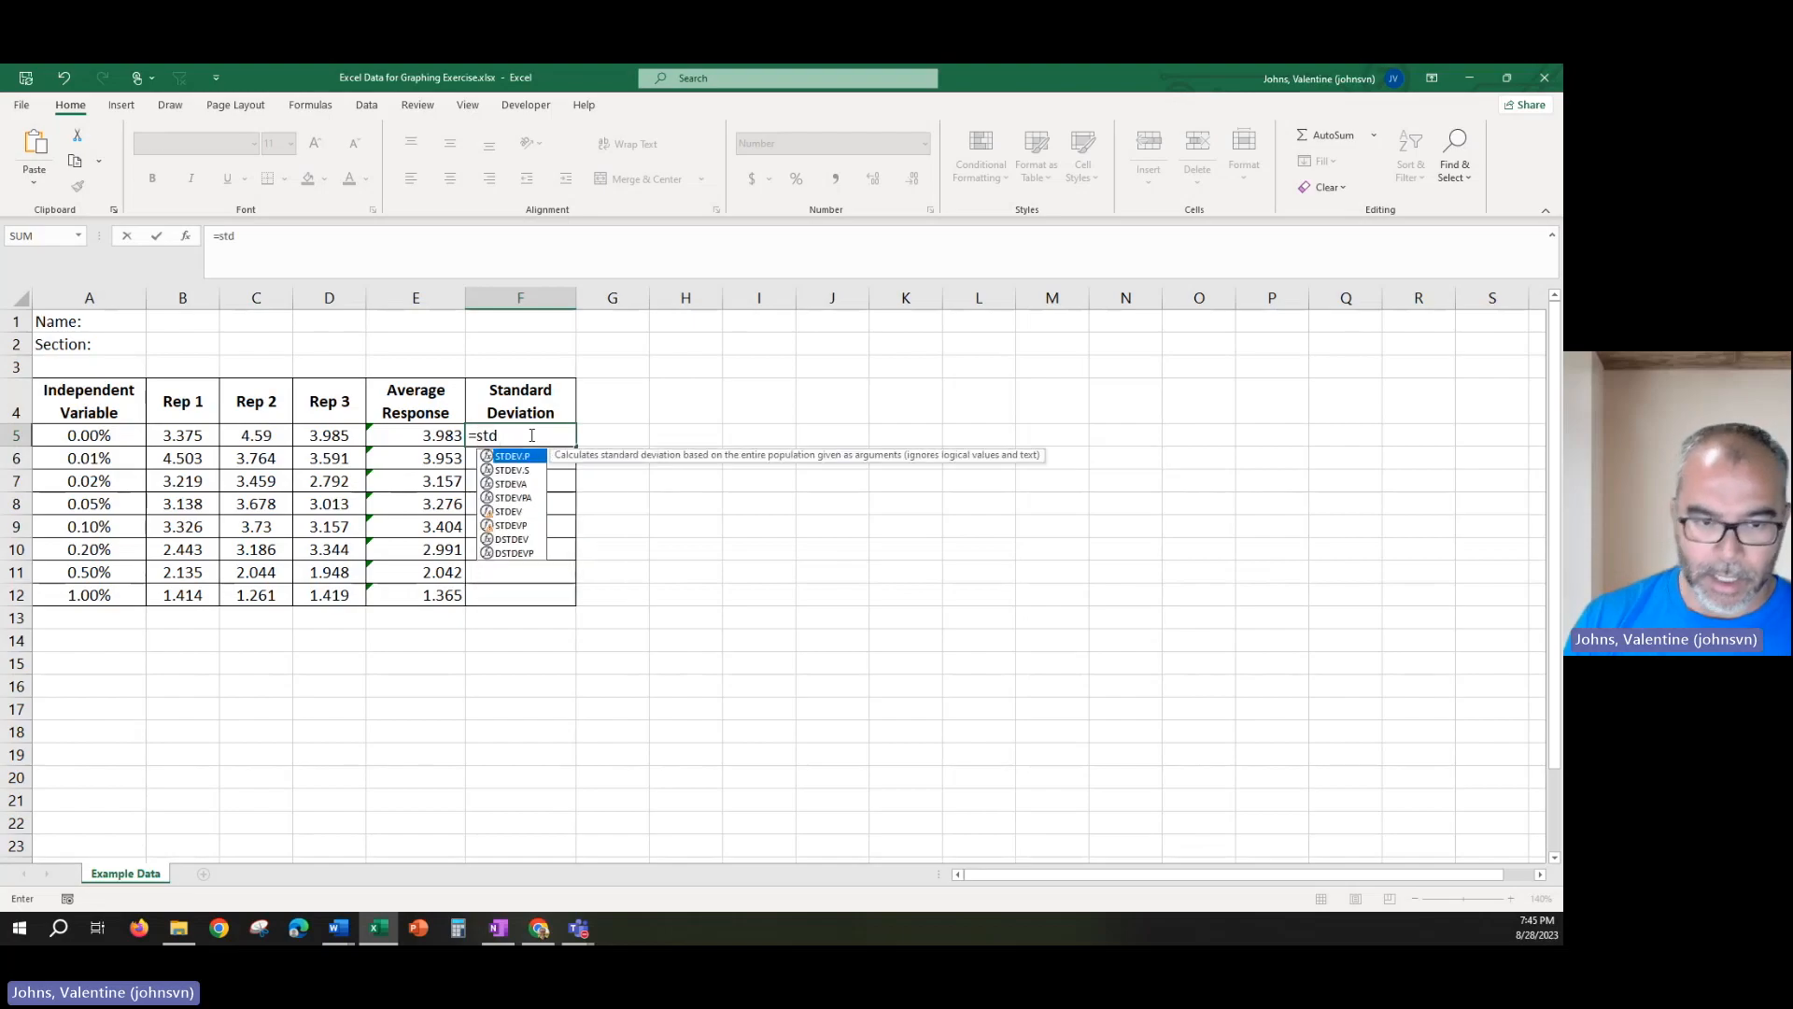
click(526, 470)
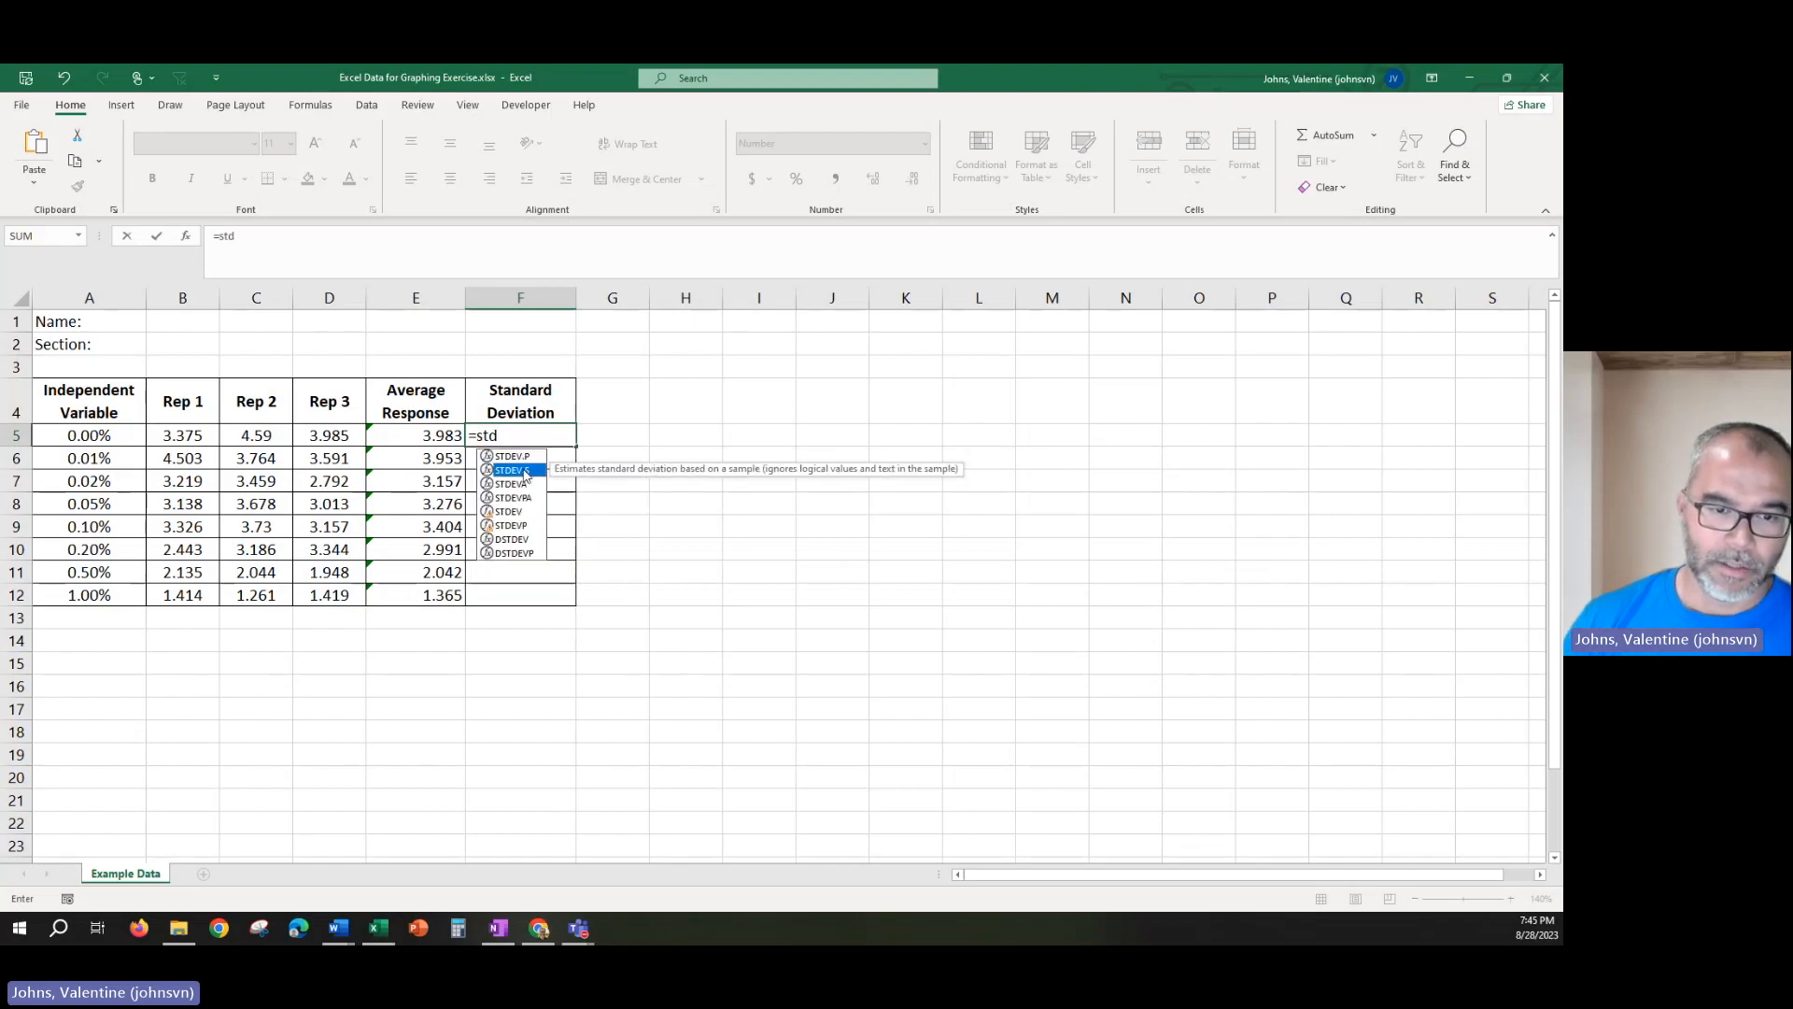
double_click(526, 471)
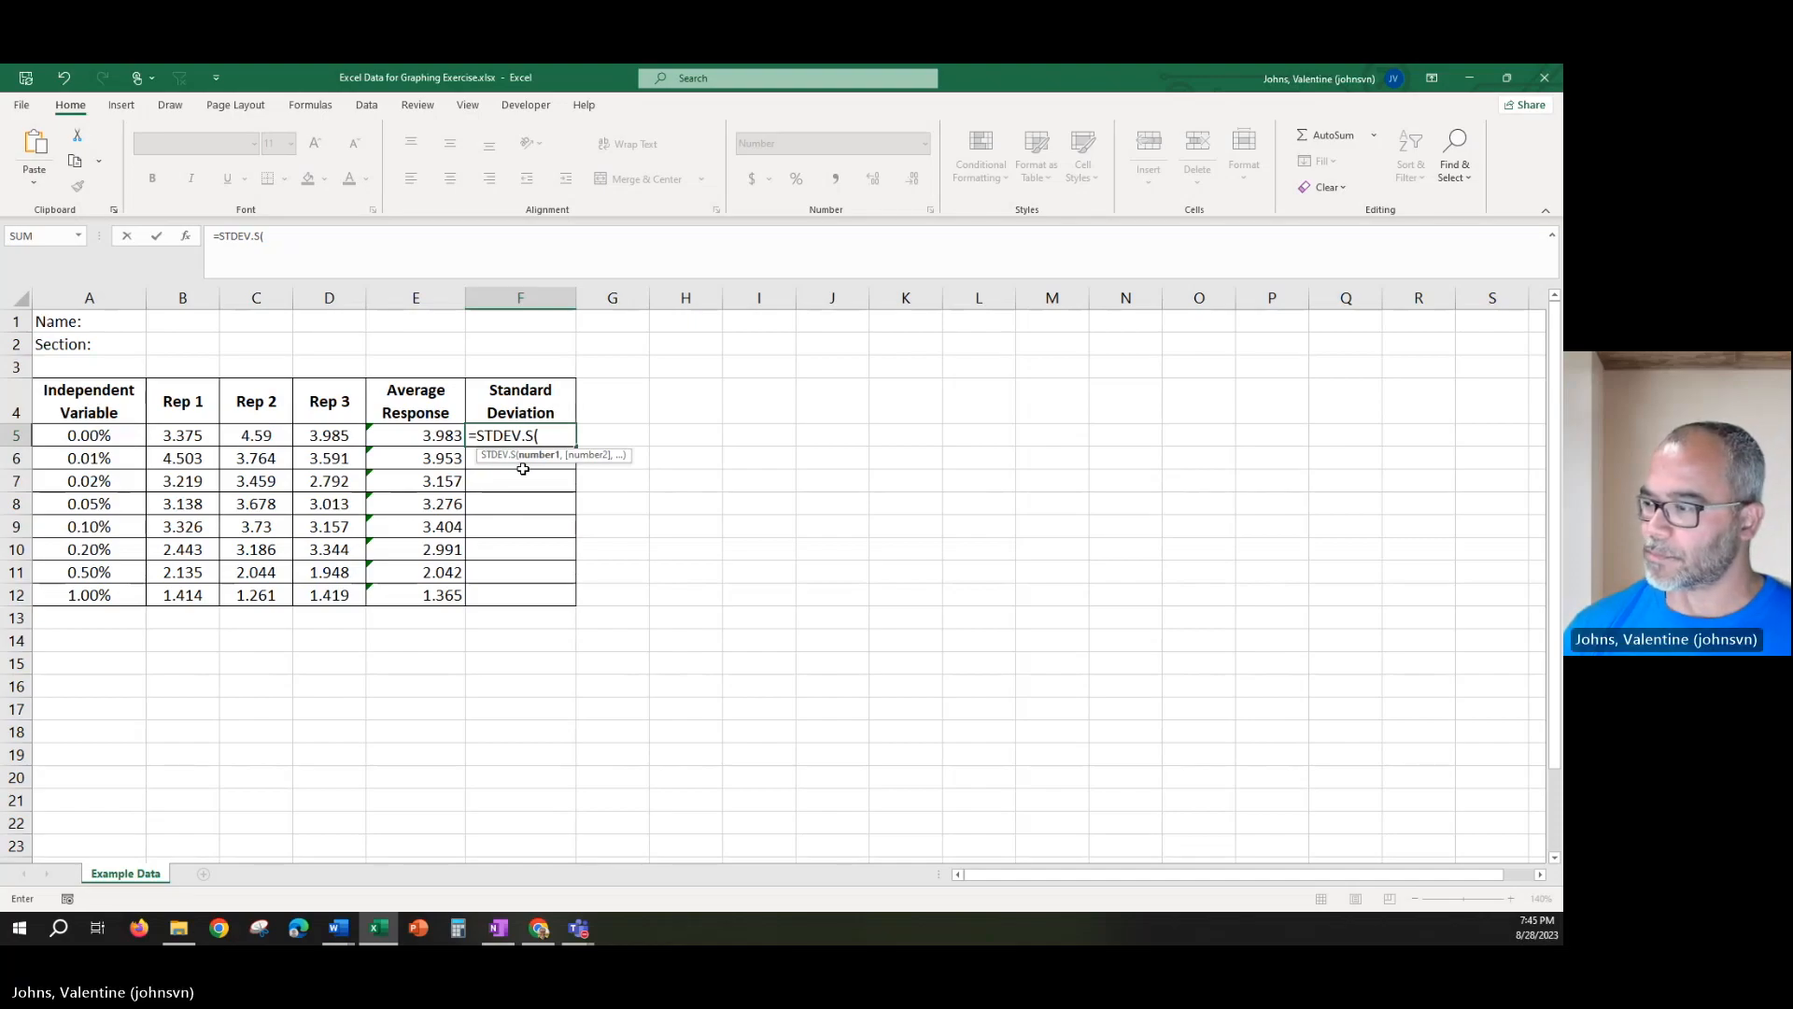
drag(193, 436, 330, 449)
text())
key(Return)
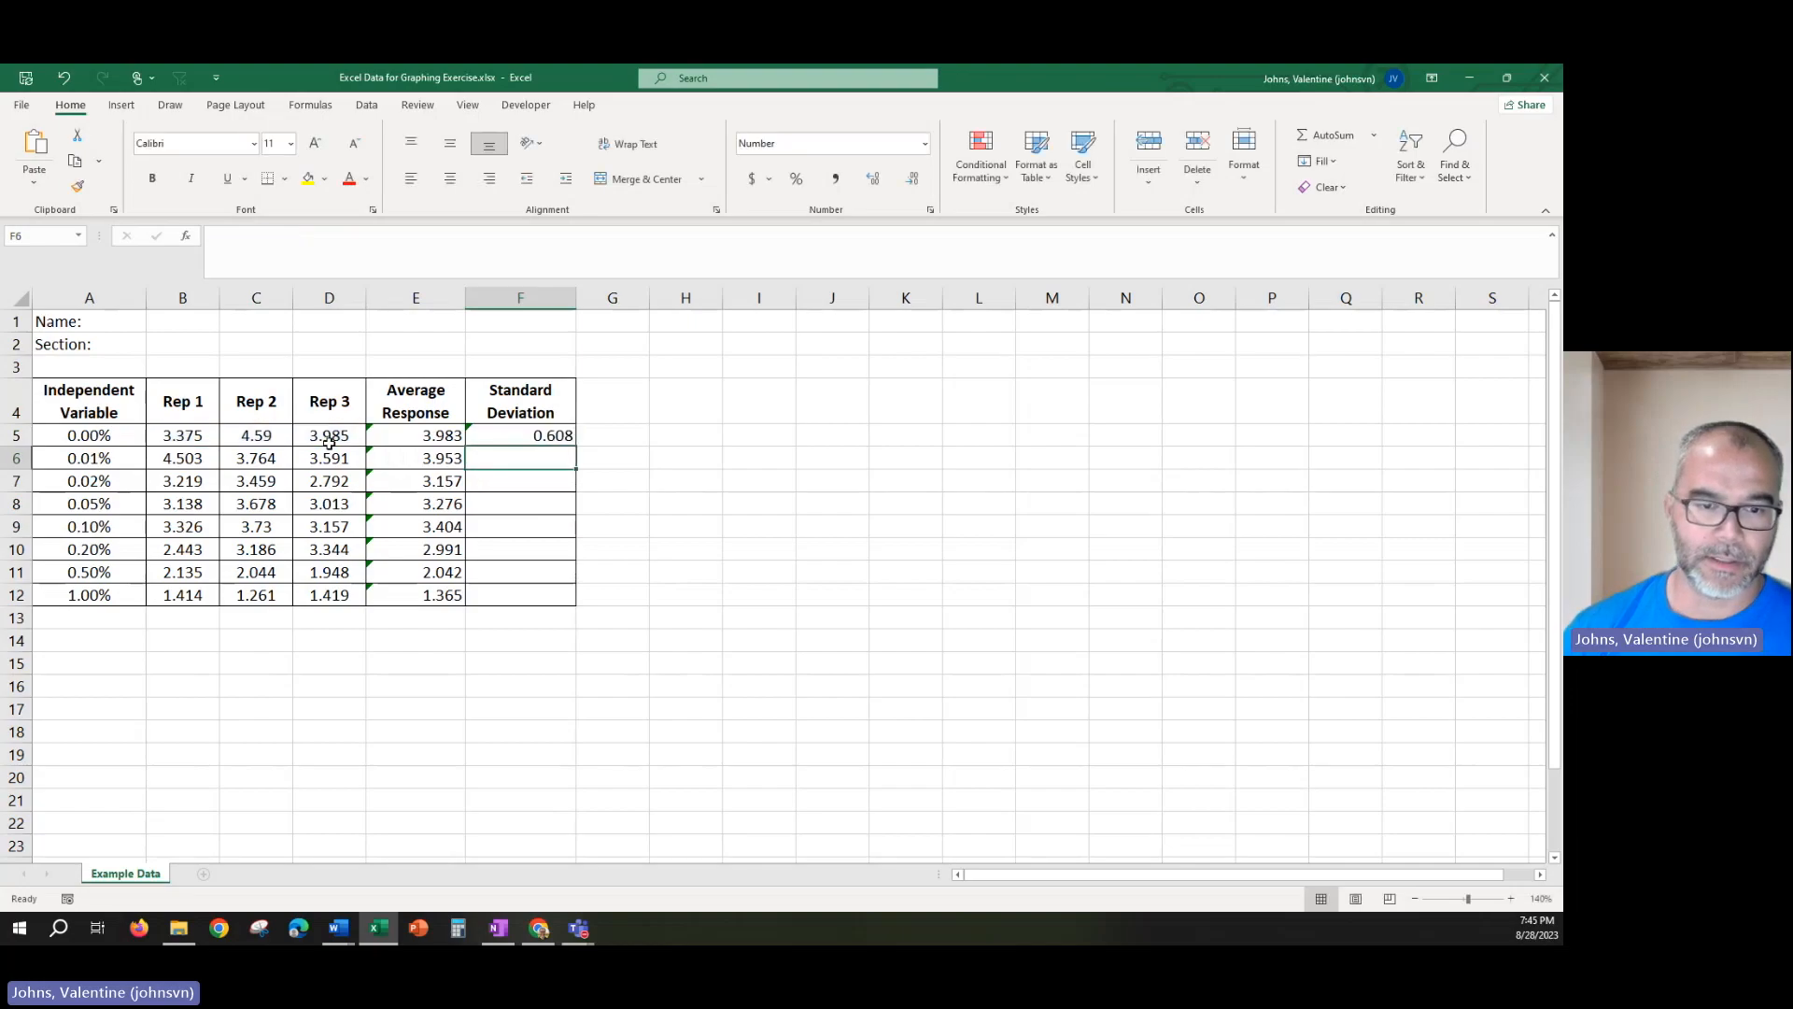
Fill the standard deviation formula from F5 down to F12.
click(536, 436)
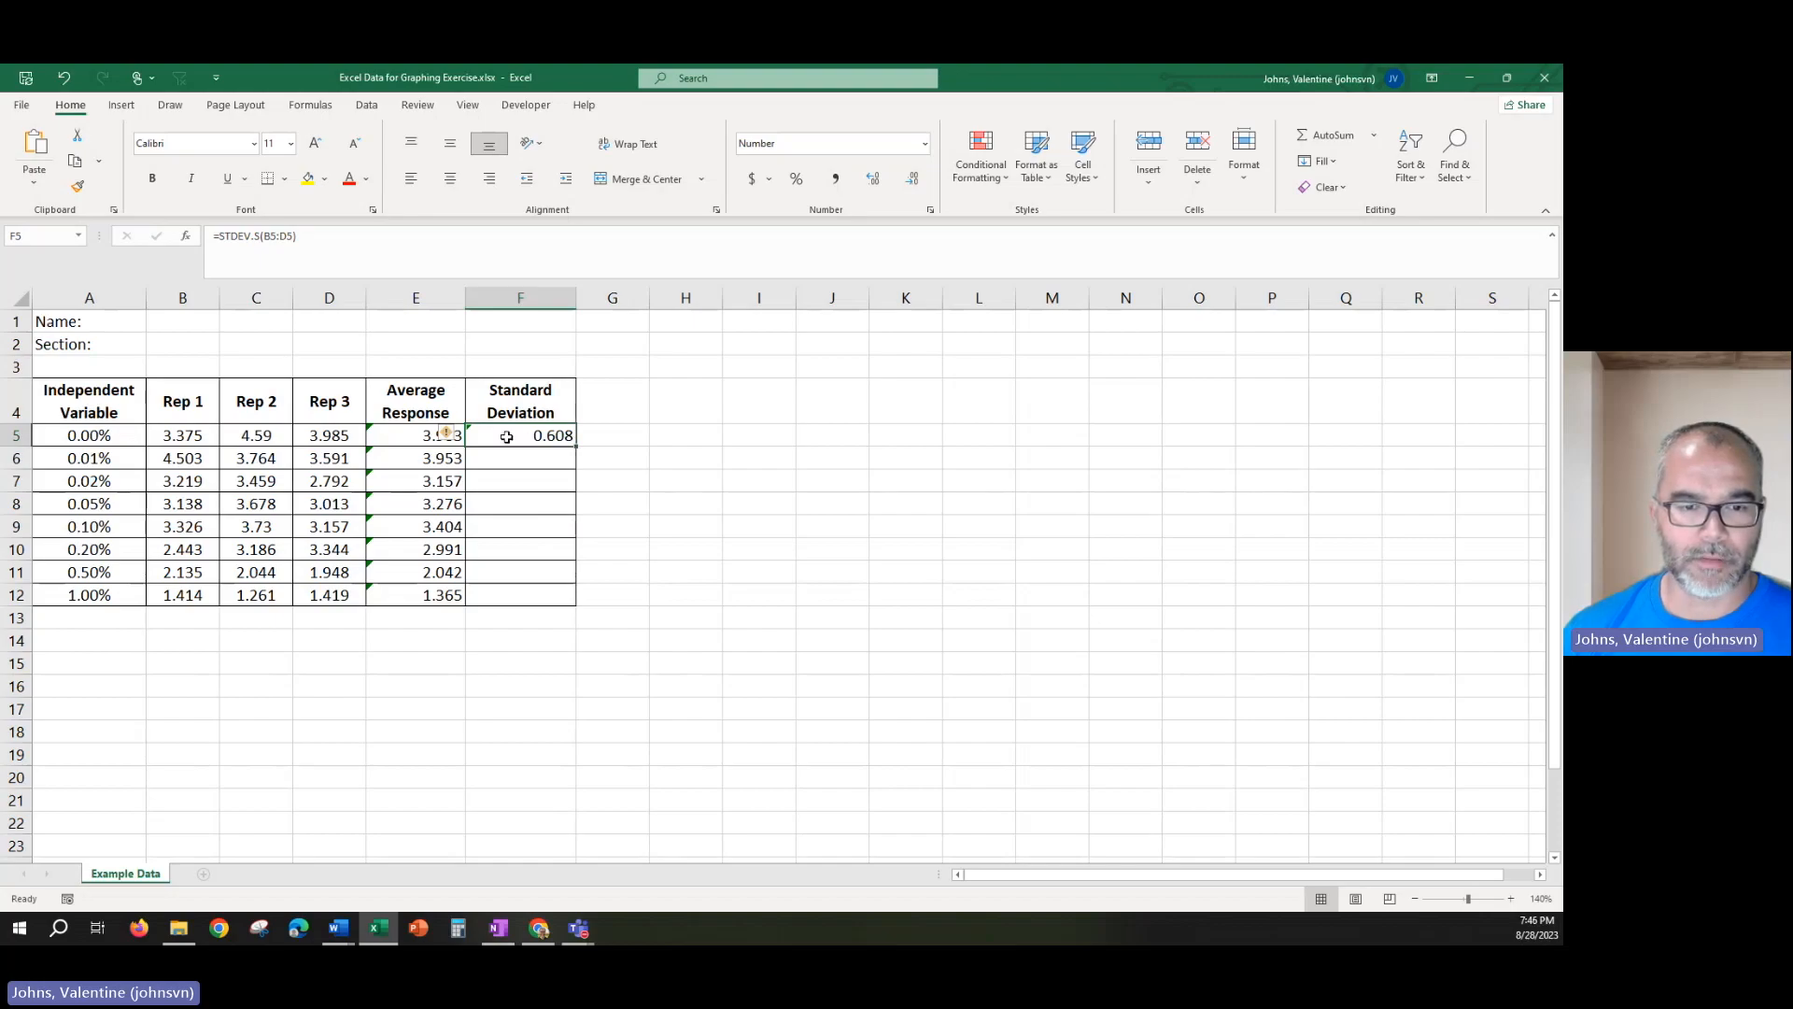
drag(579, 446, 583, 611)
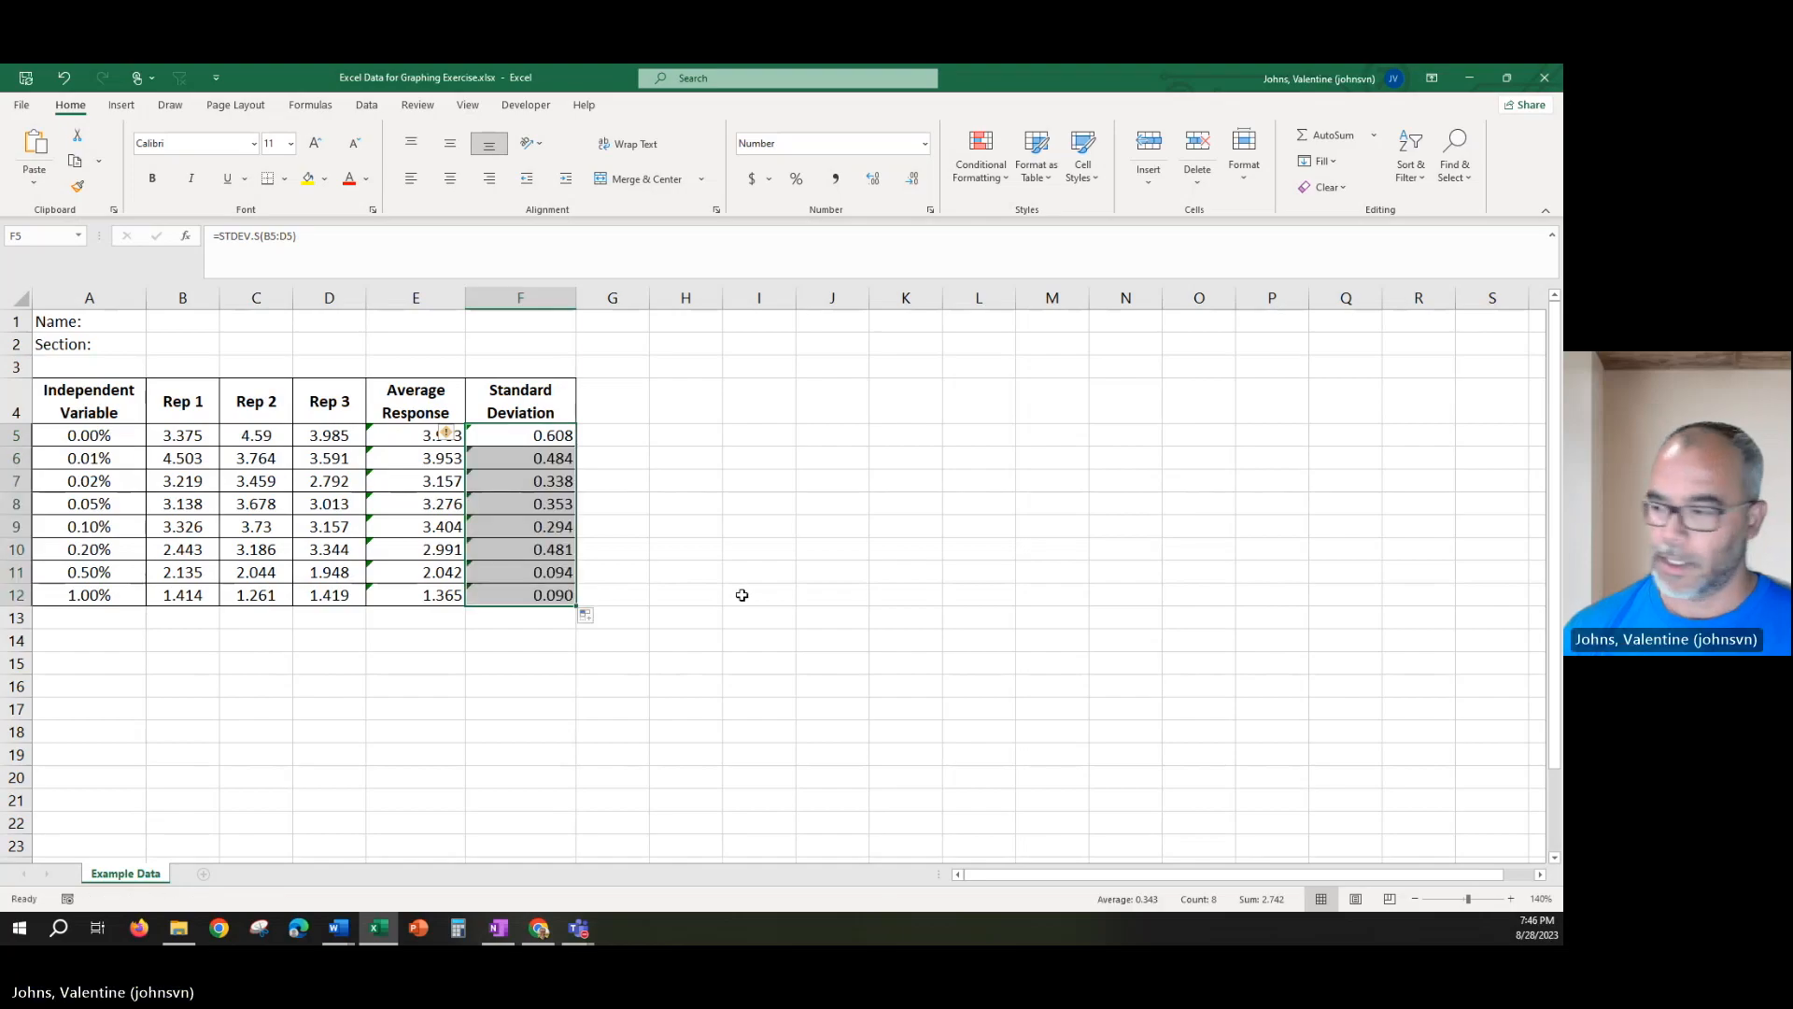
click(678, 564)
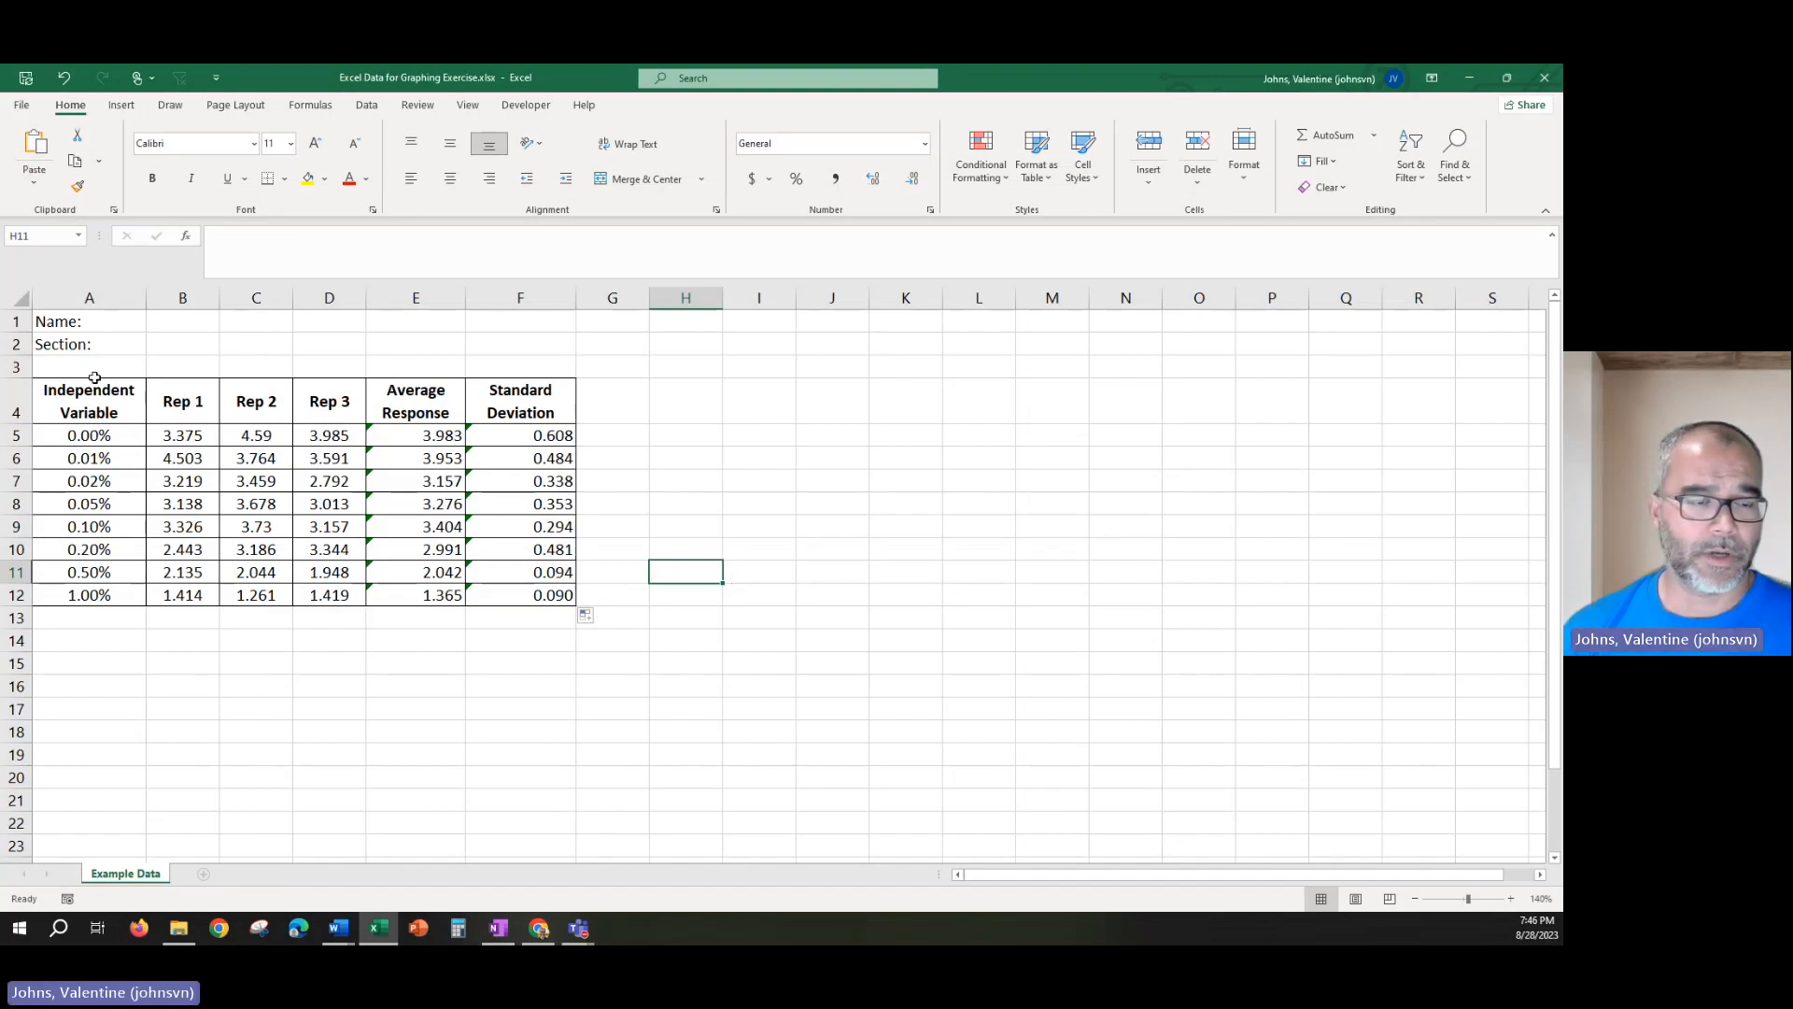
Insert a markers-only scatter chart of A5:A12 against E5:E12 and place it beside the data table, starting around column G.
click(91, 297)
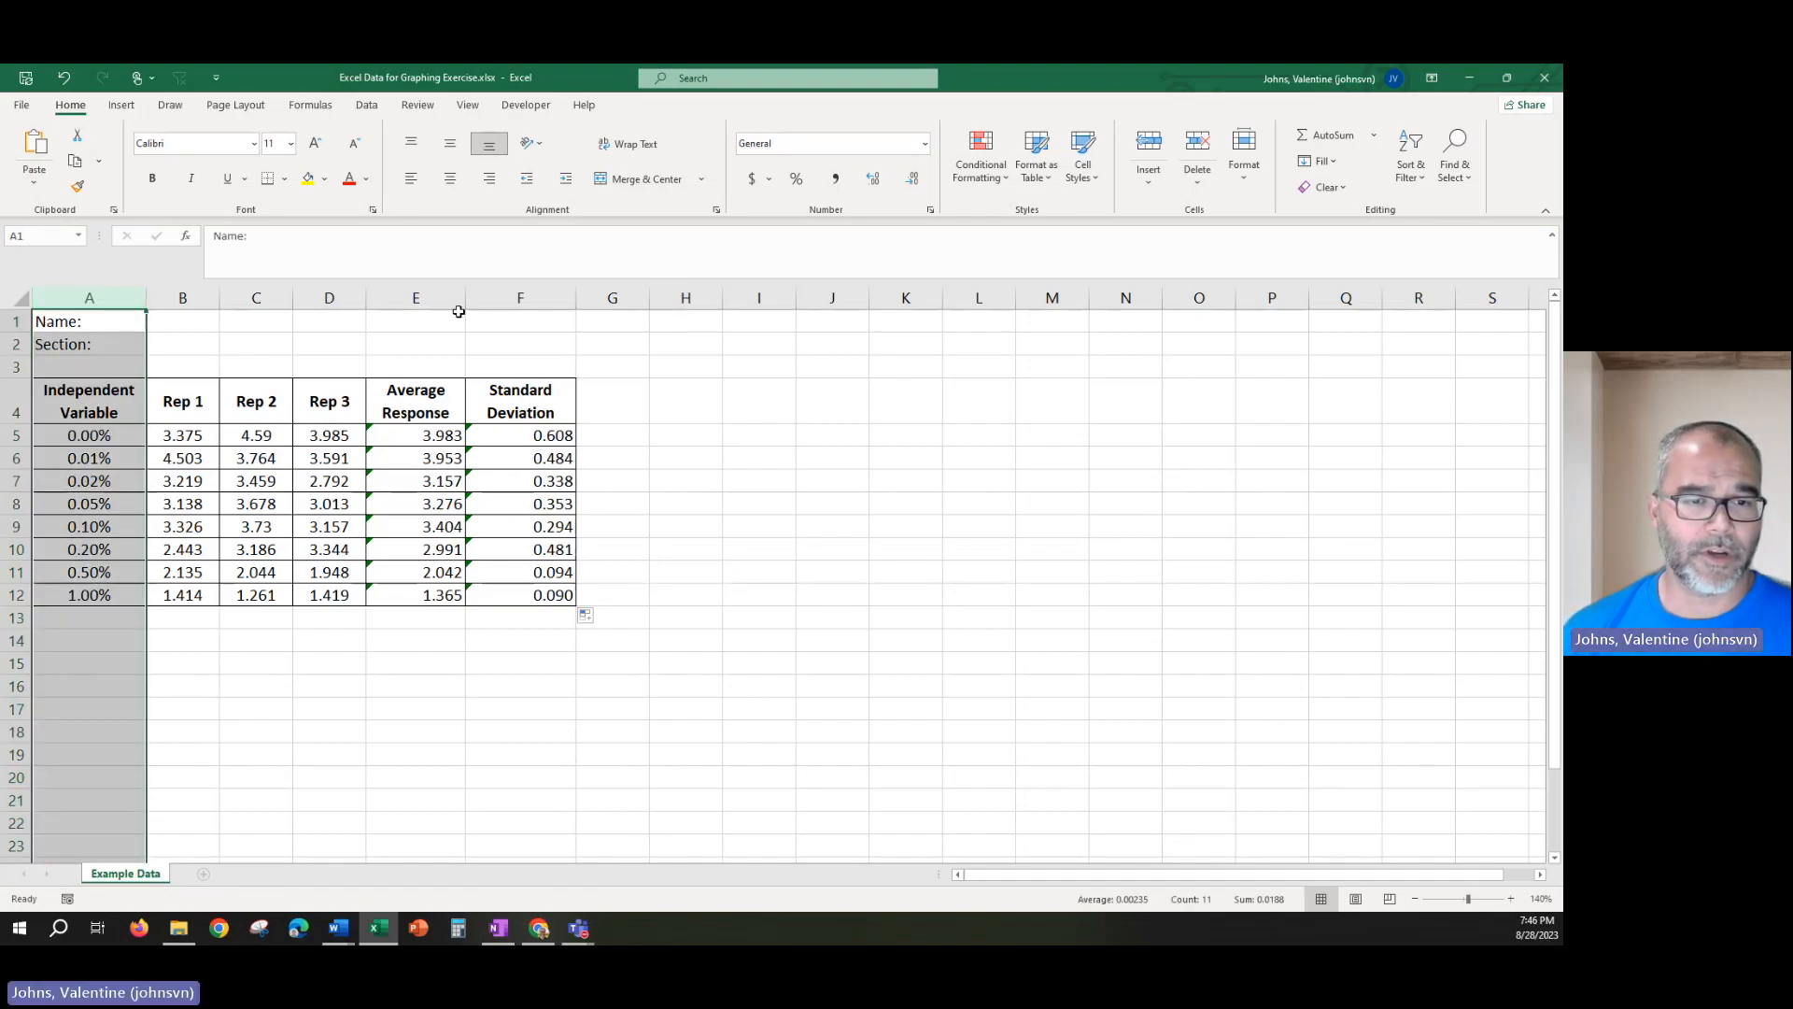
click(412, 297)
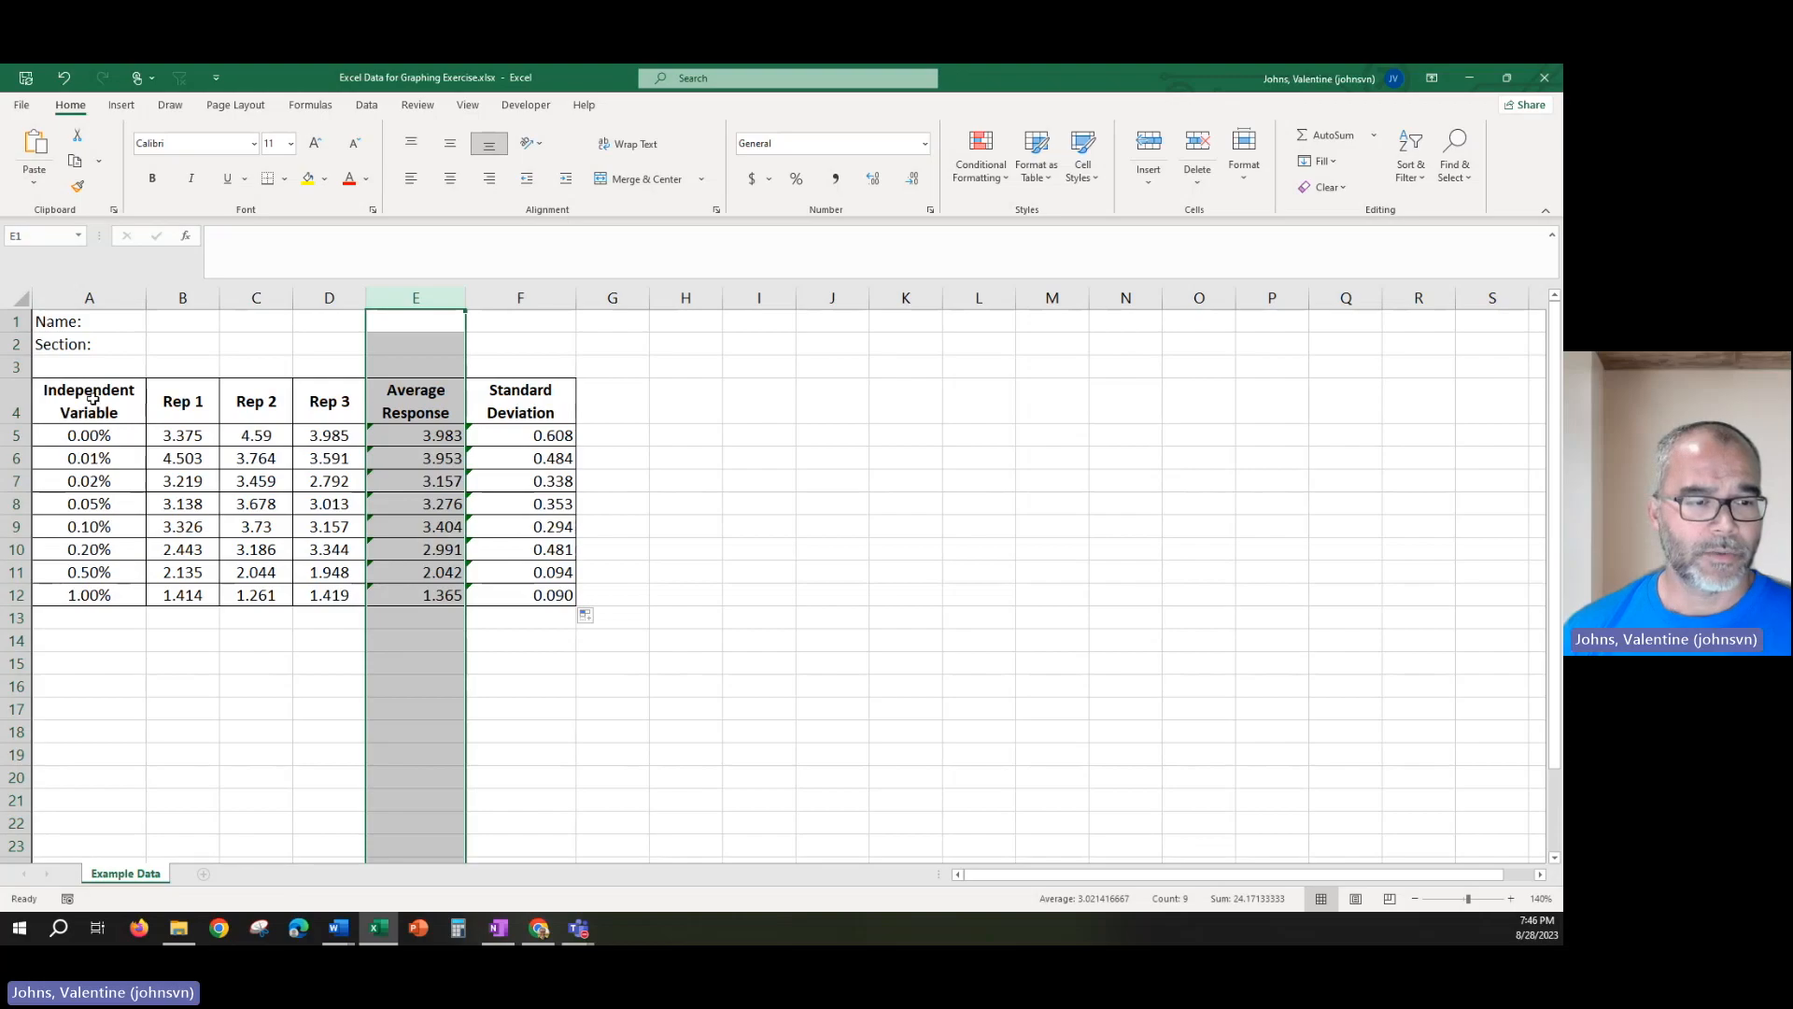
drag(89, 432, 85, 602)
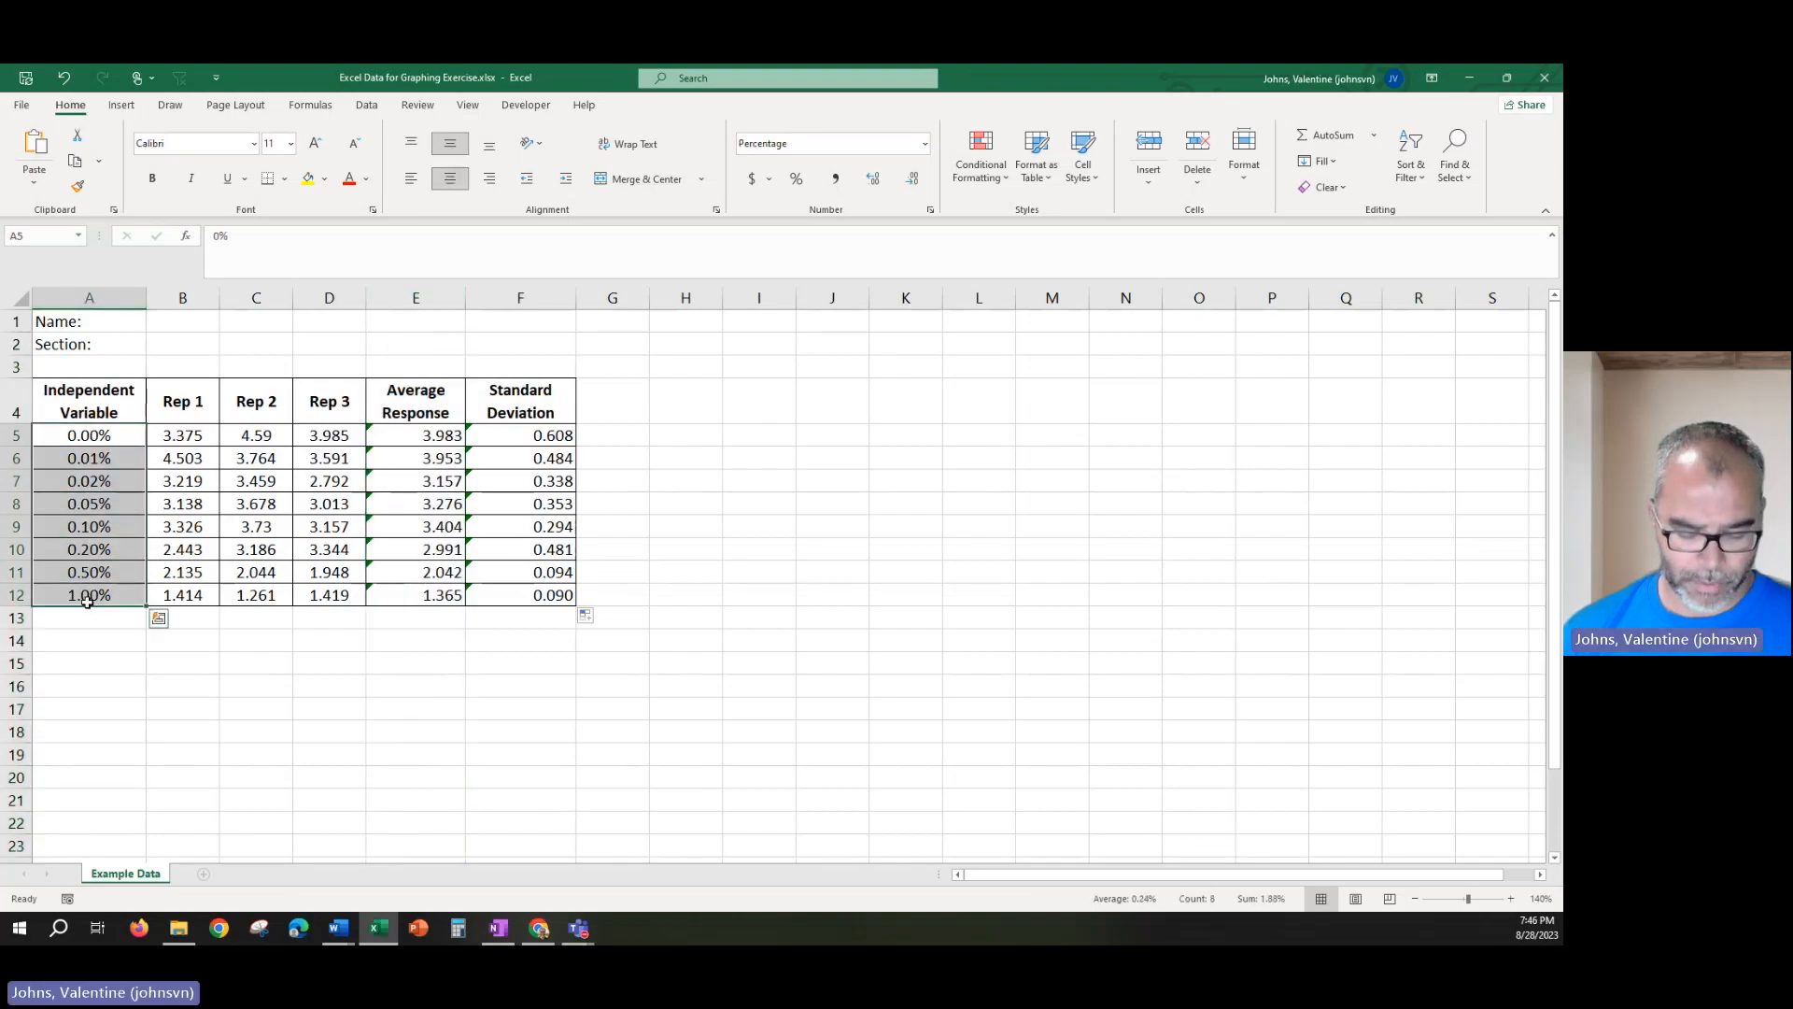
ctrl+drag(428, 435, 425, 594)
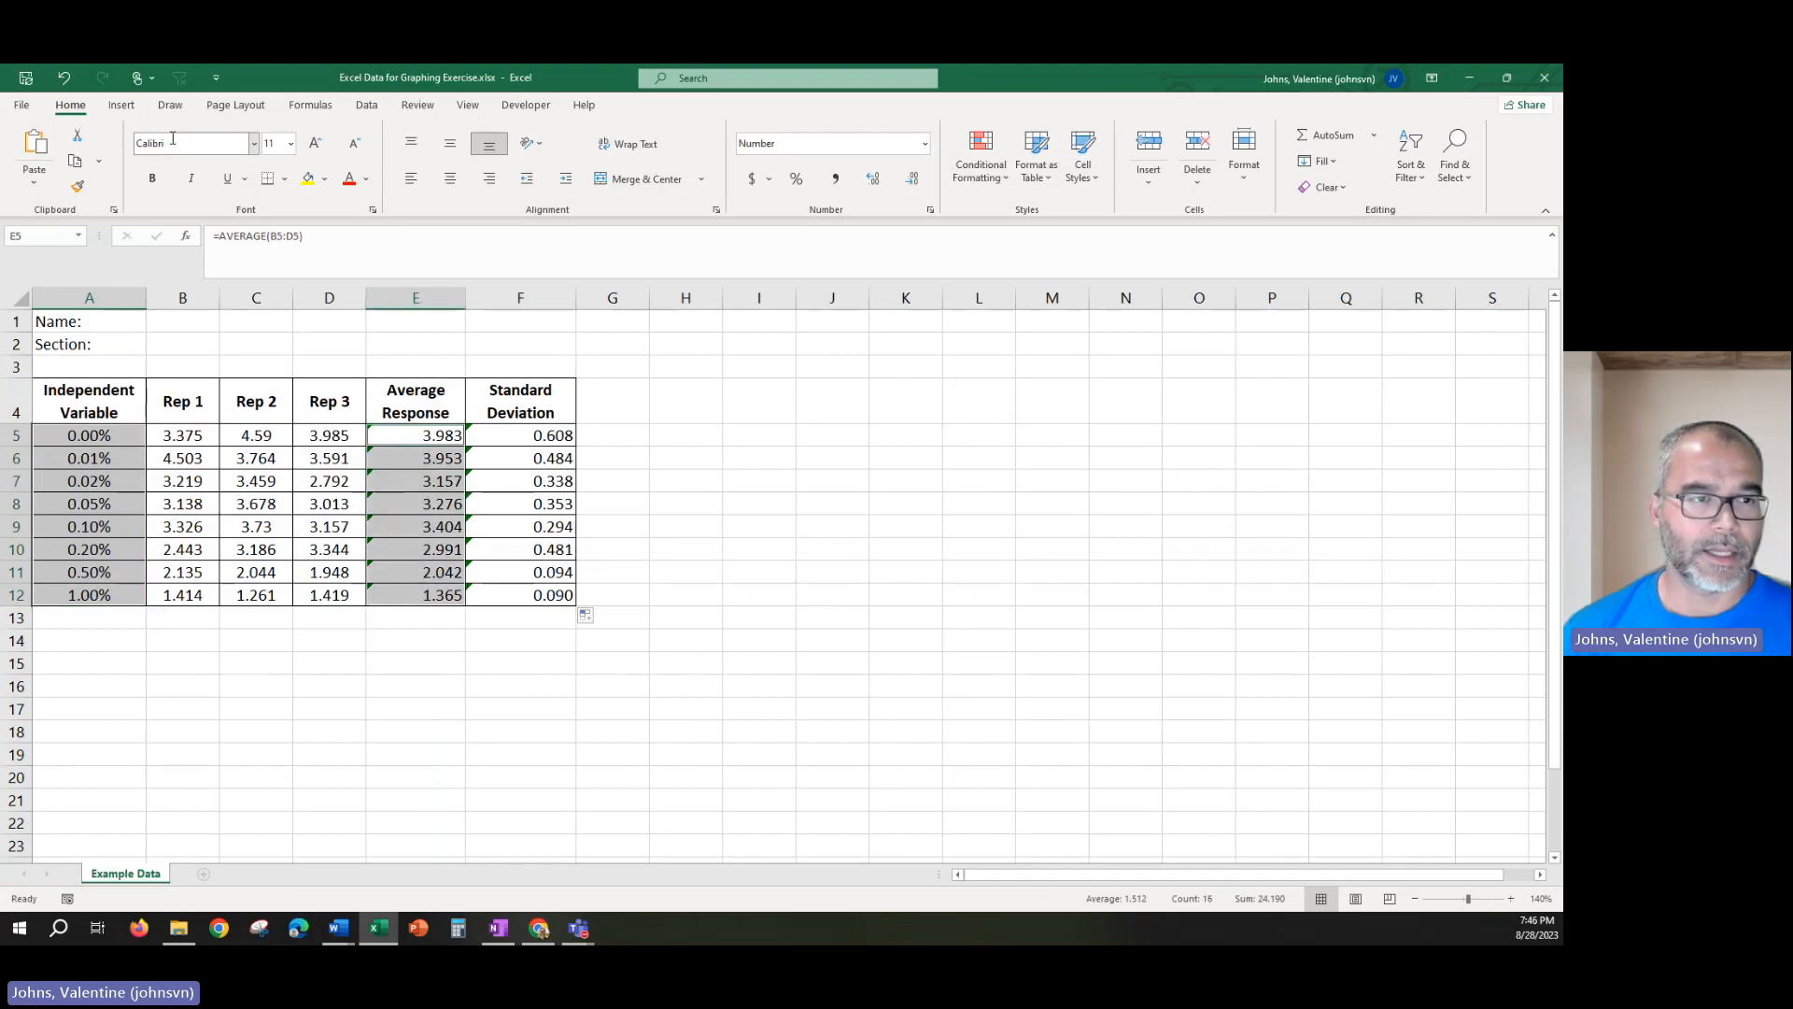
click(119, 106)
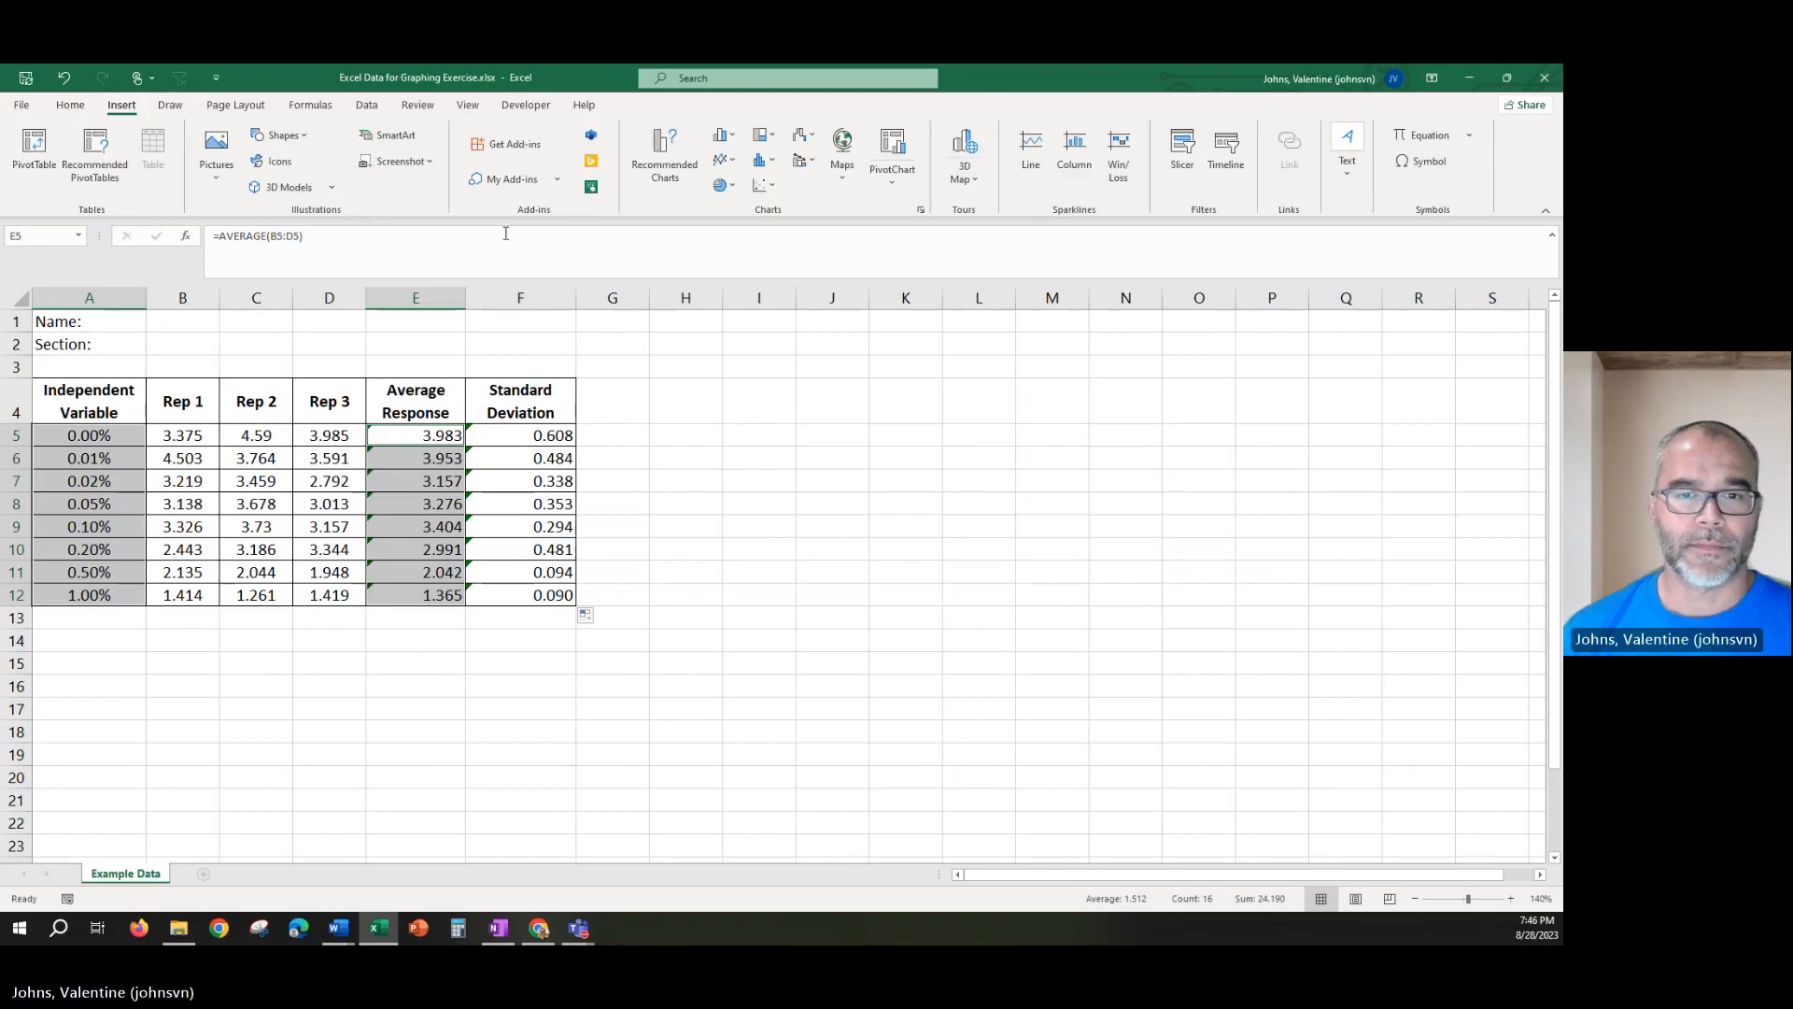
click(762, 185)
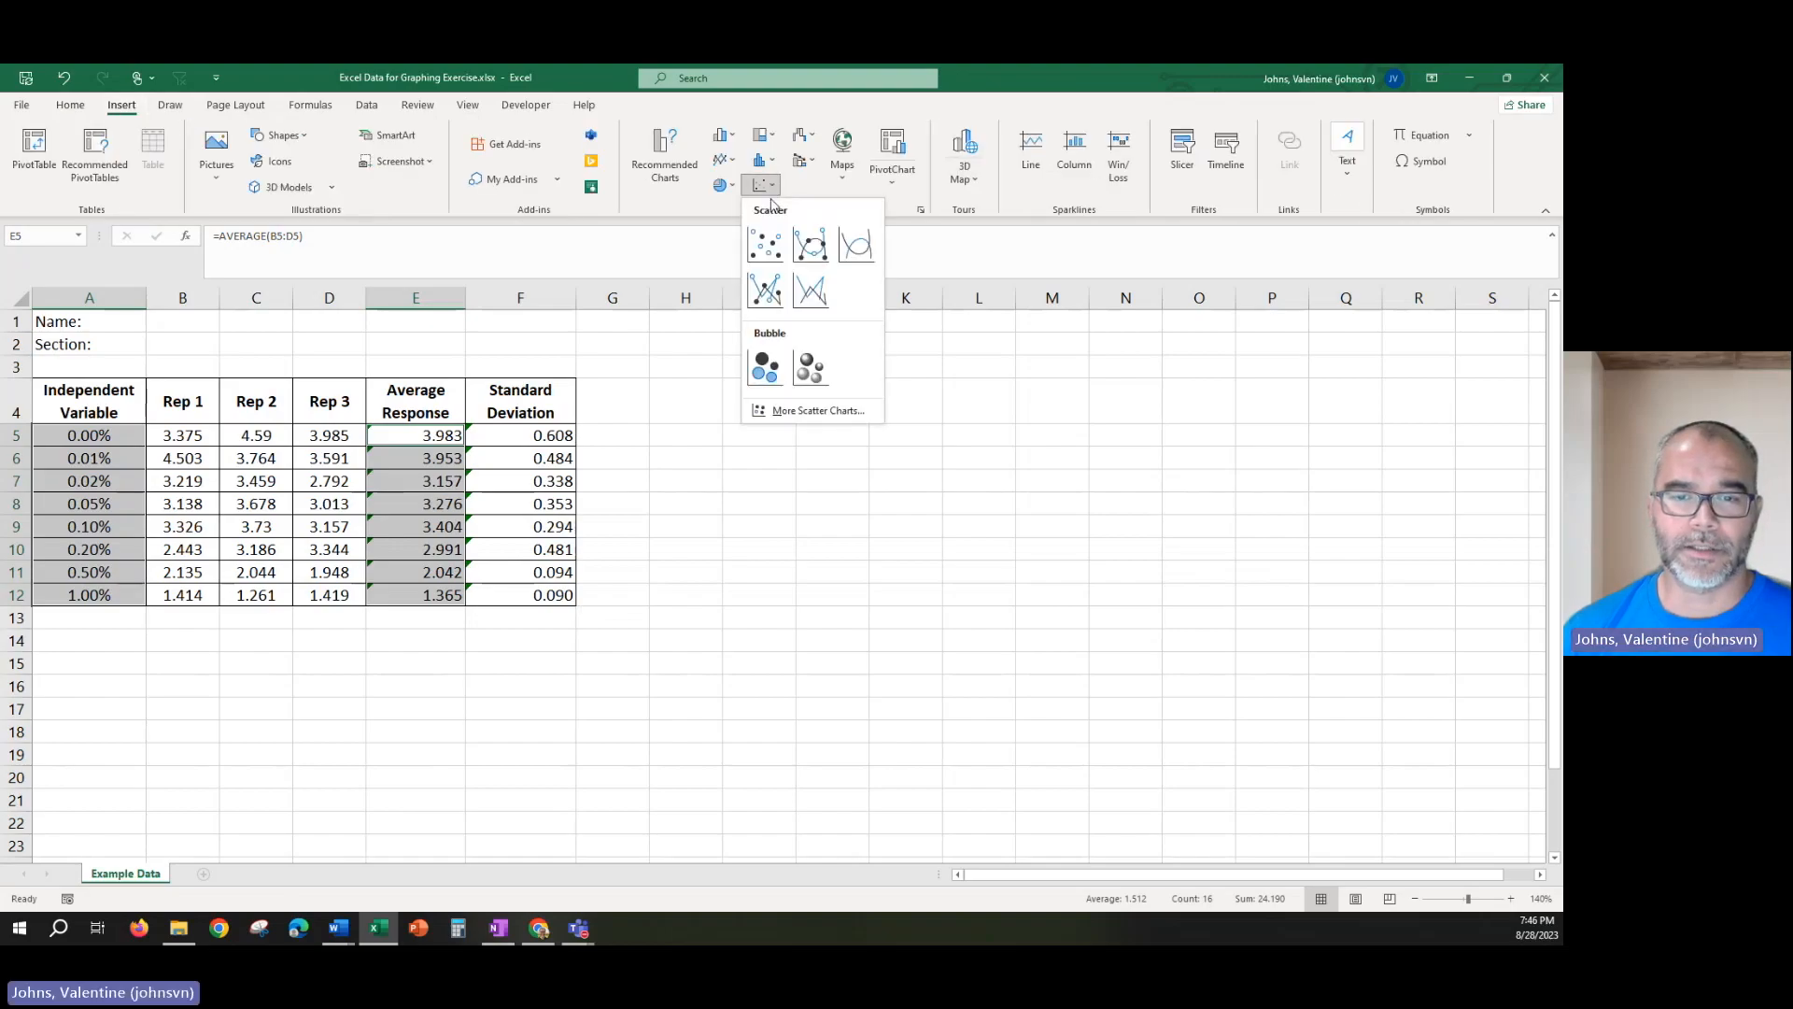
click(767, 248)
drag(875, 442, 978, 396)
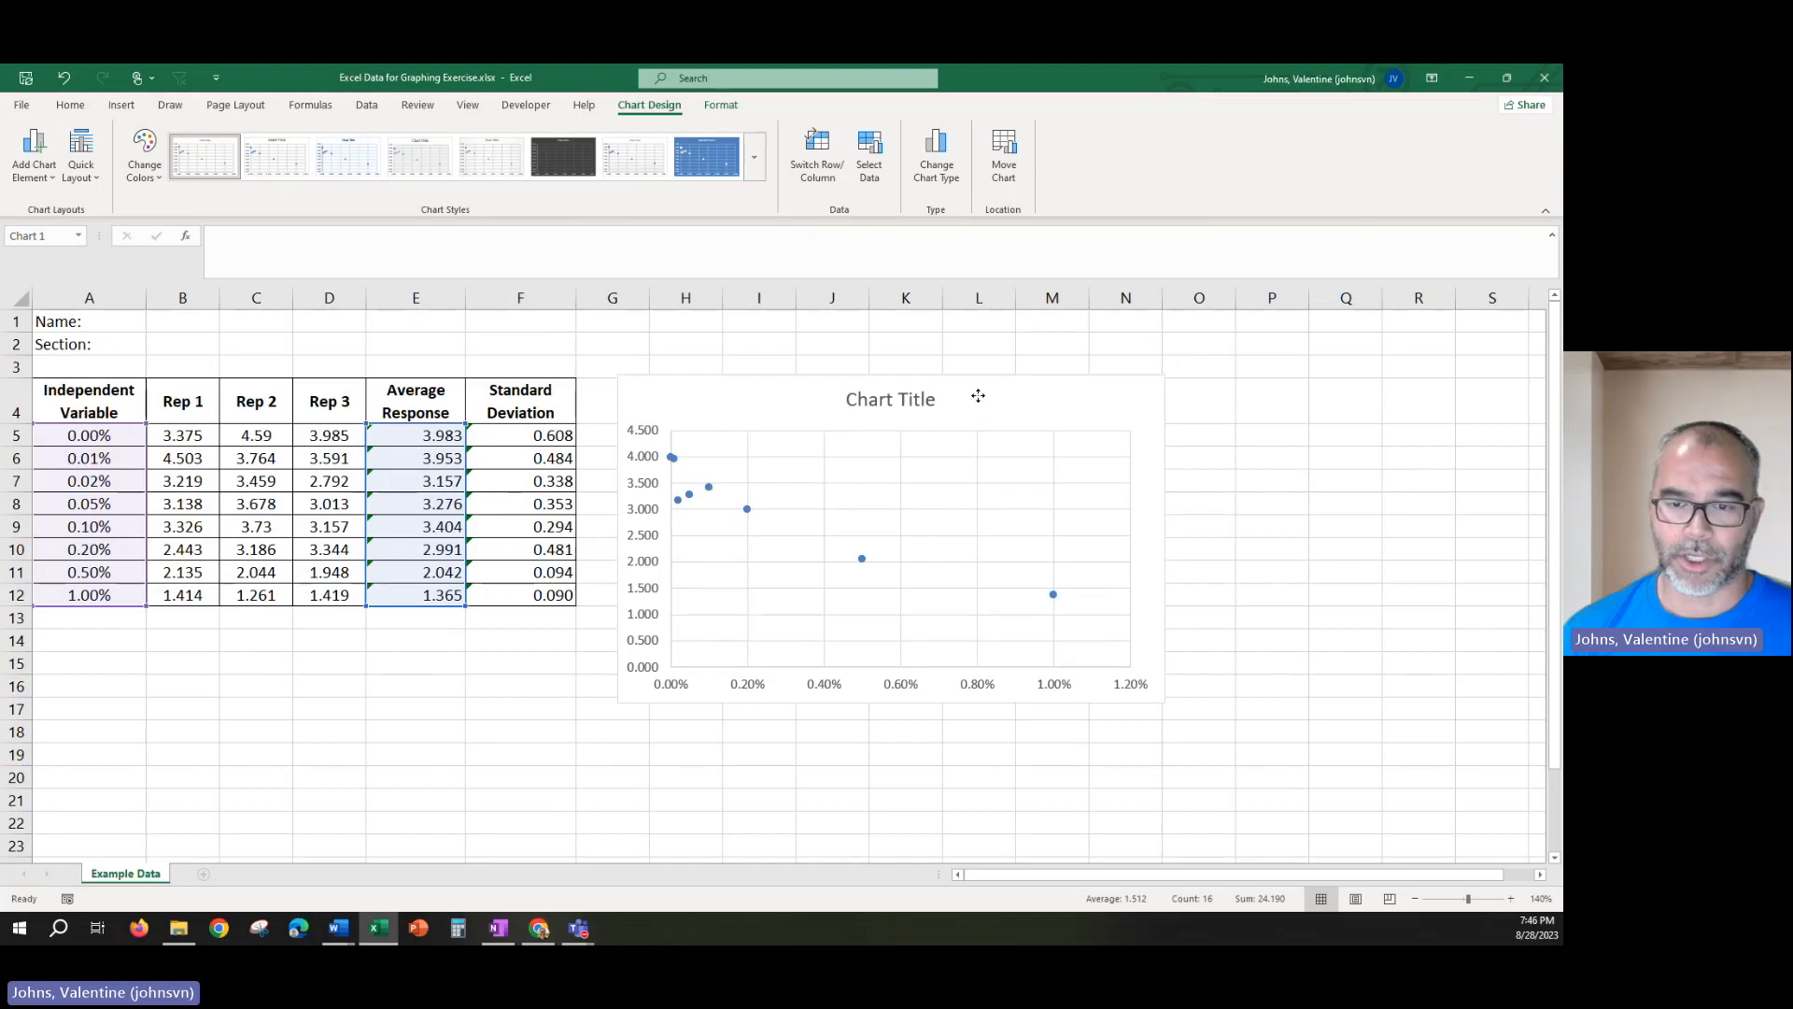
click(1343, 658)
Add a primary horizontal axis title to the scatter chart with the text "Dependent Variable".
click(962, 402)
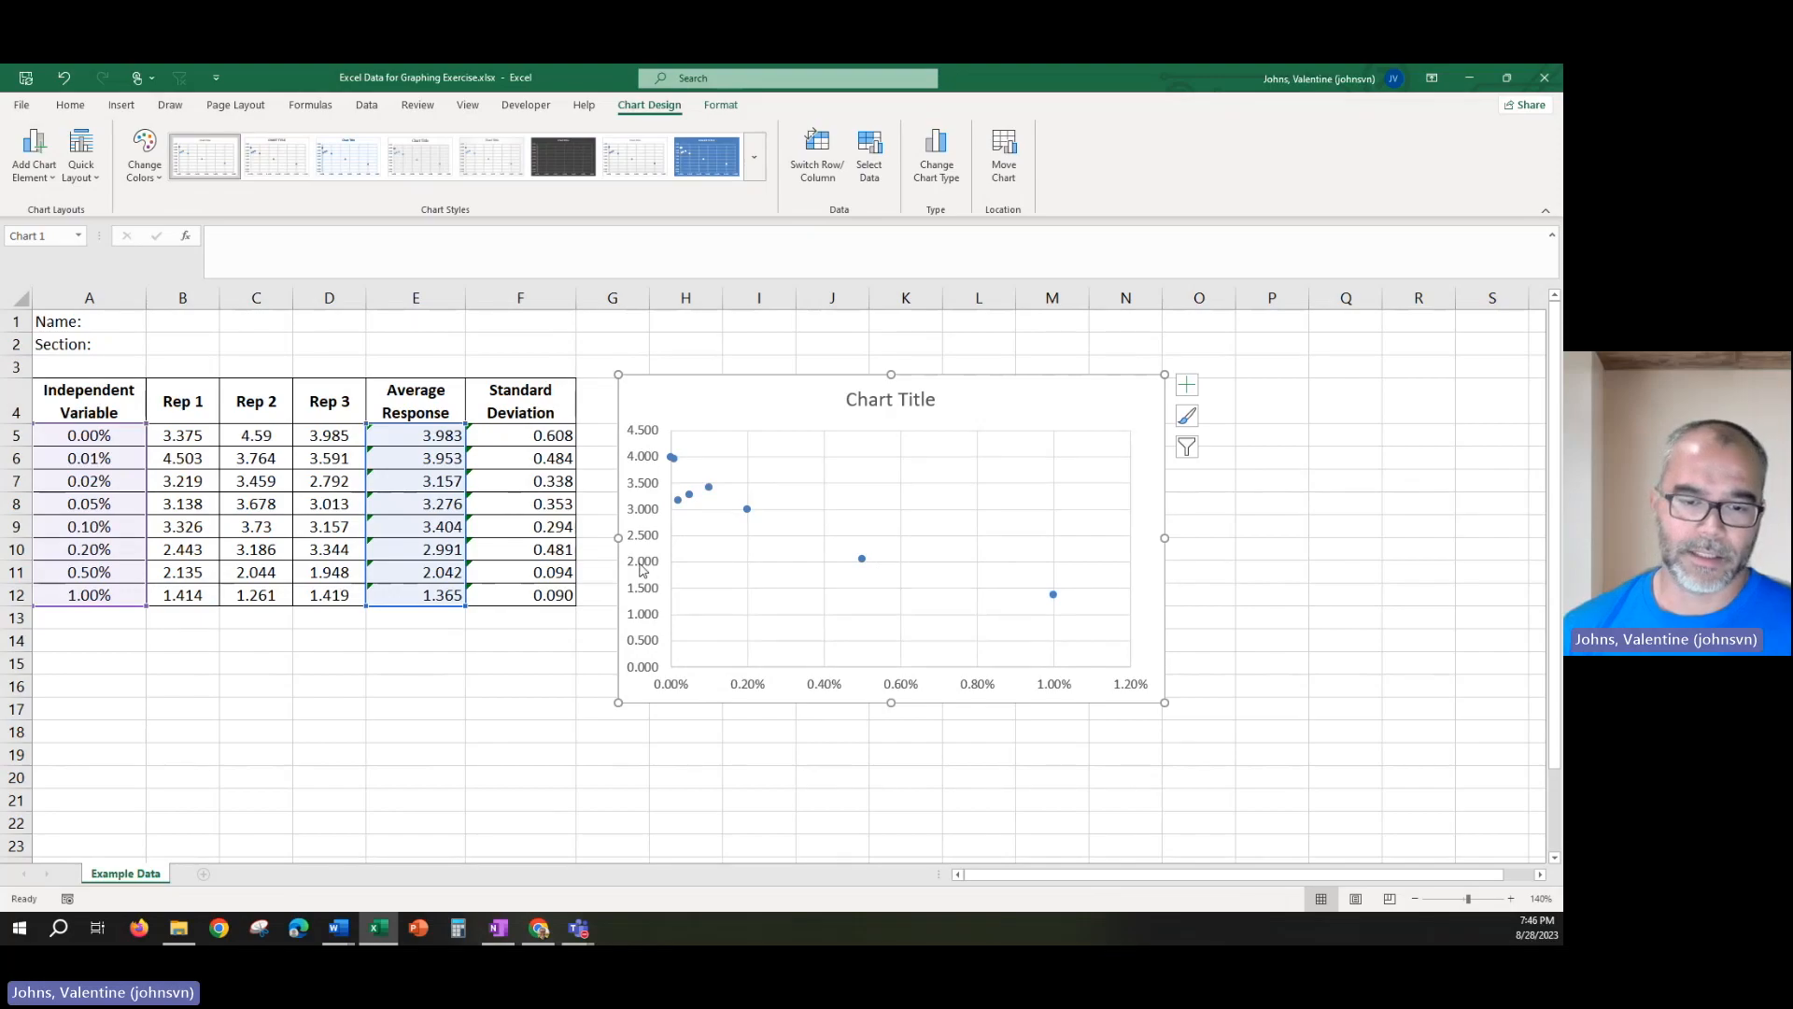
click(902, 400)
click(665, 649)
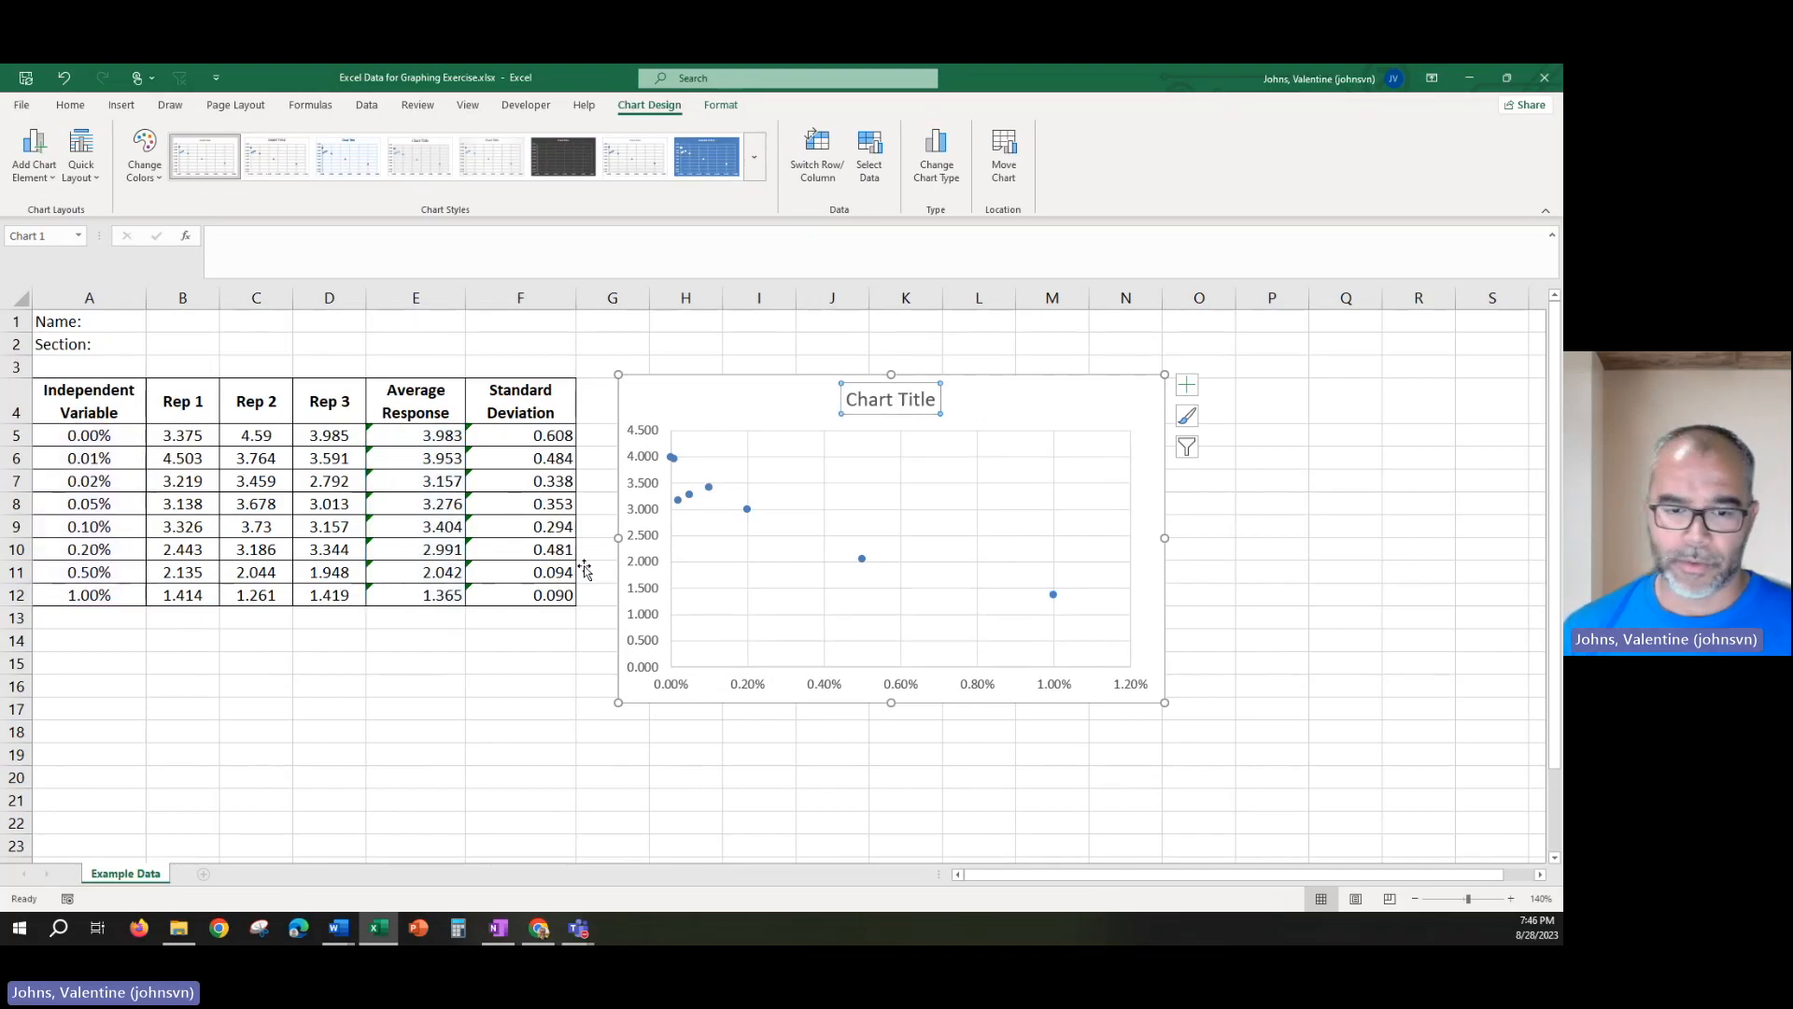
click(34, 166)
mouse_move(75, 239)
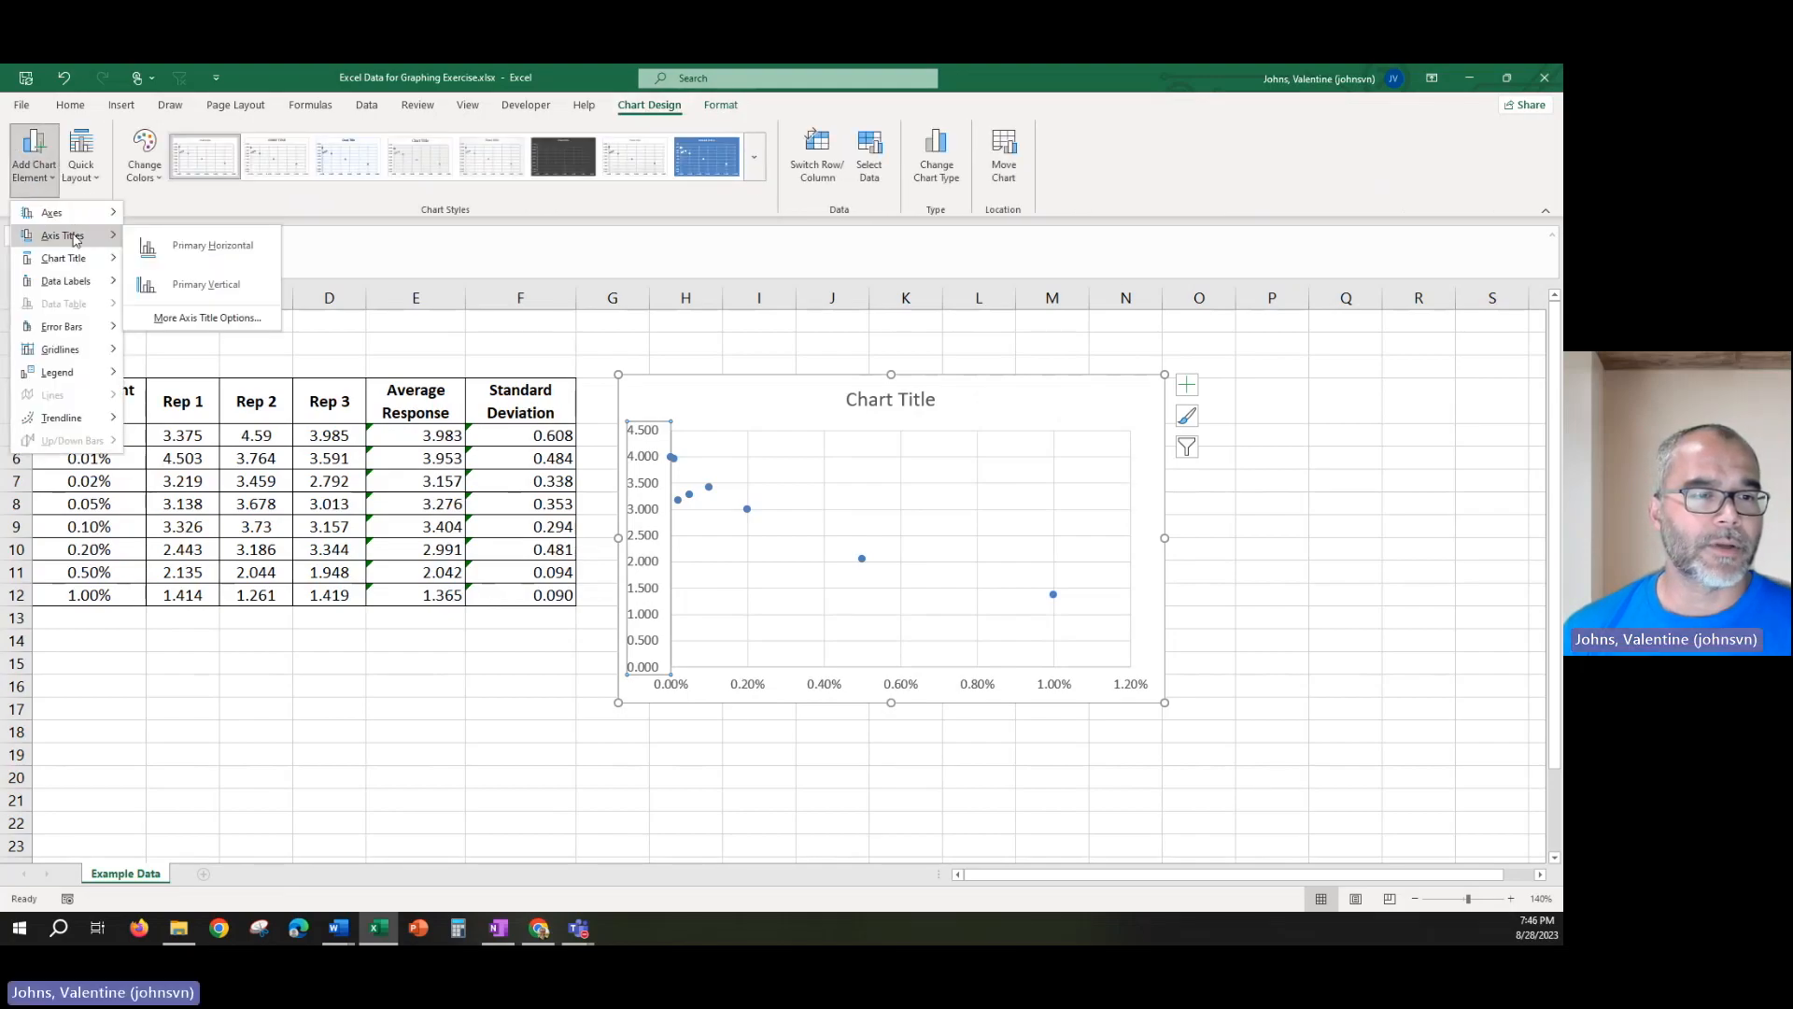
click(189, 249)
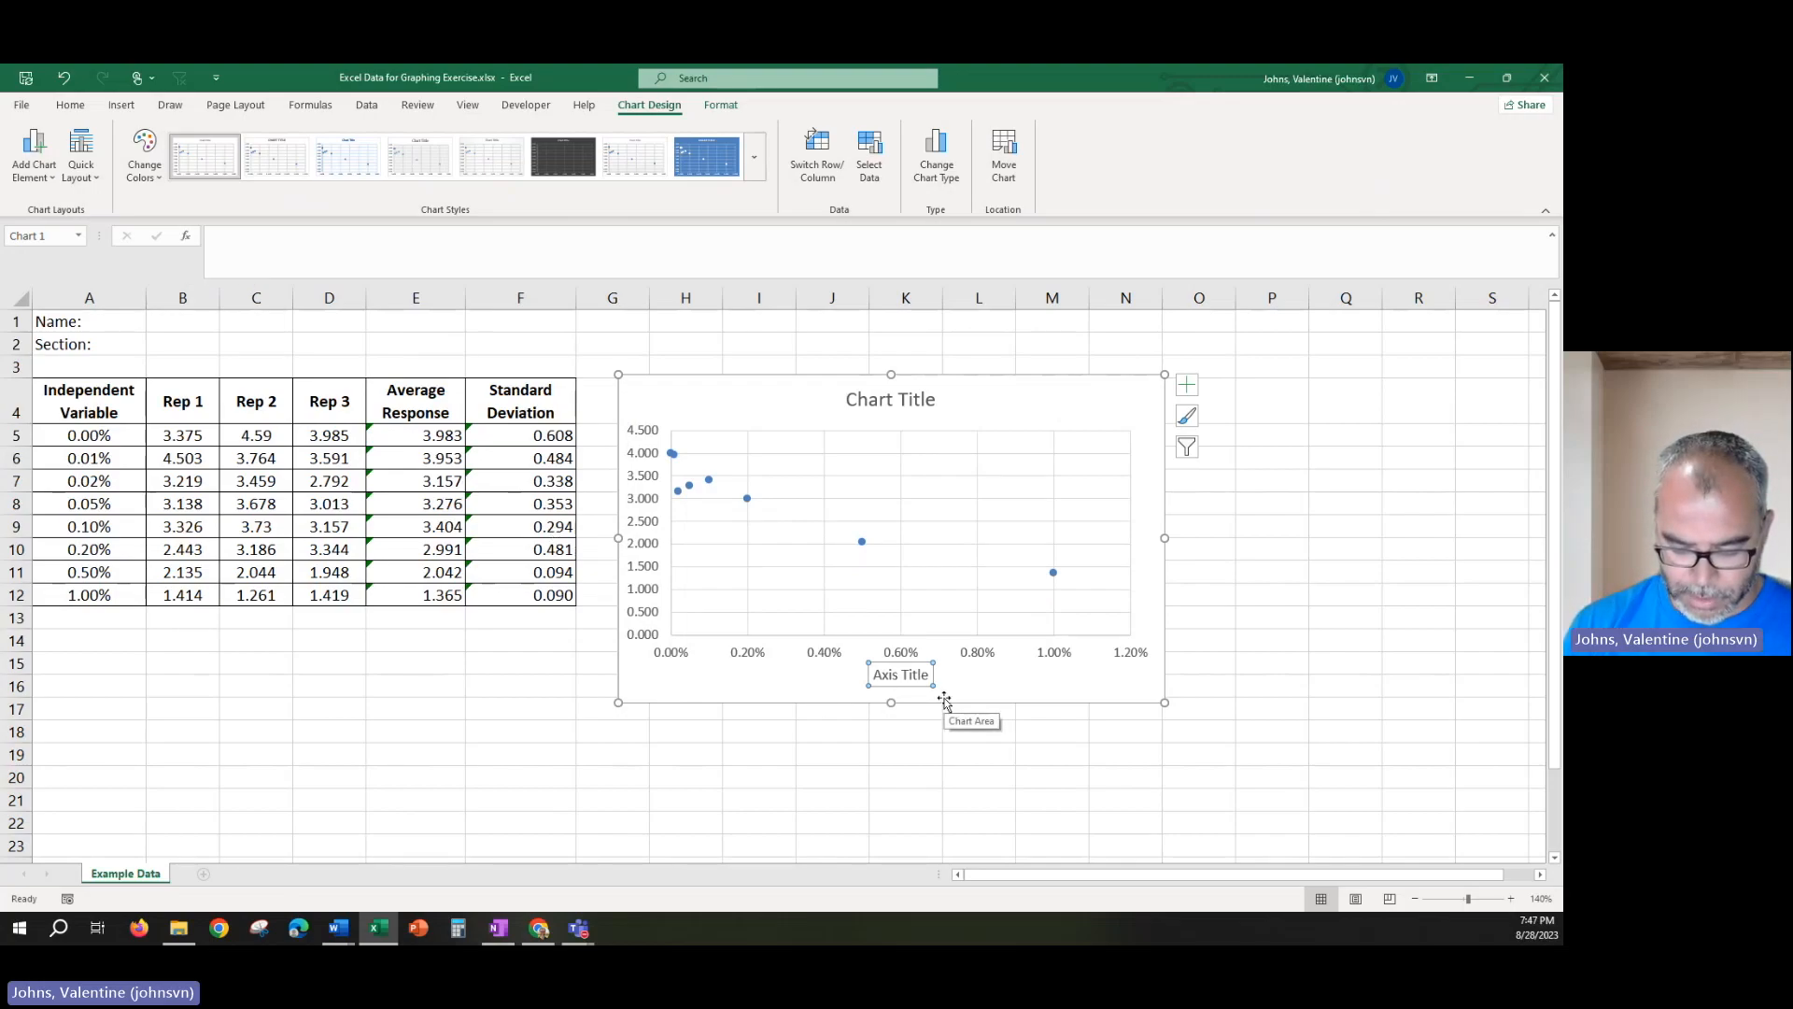
text(Dep)
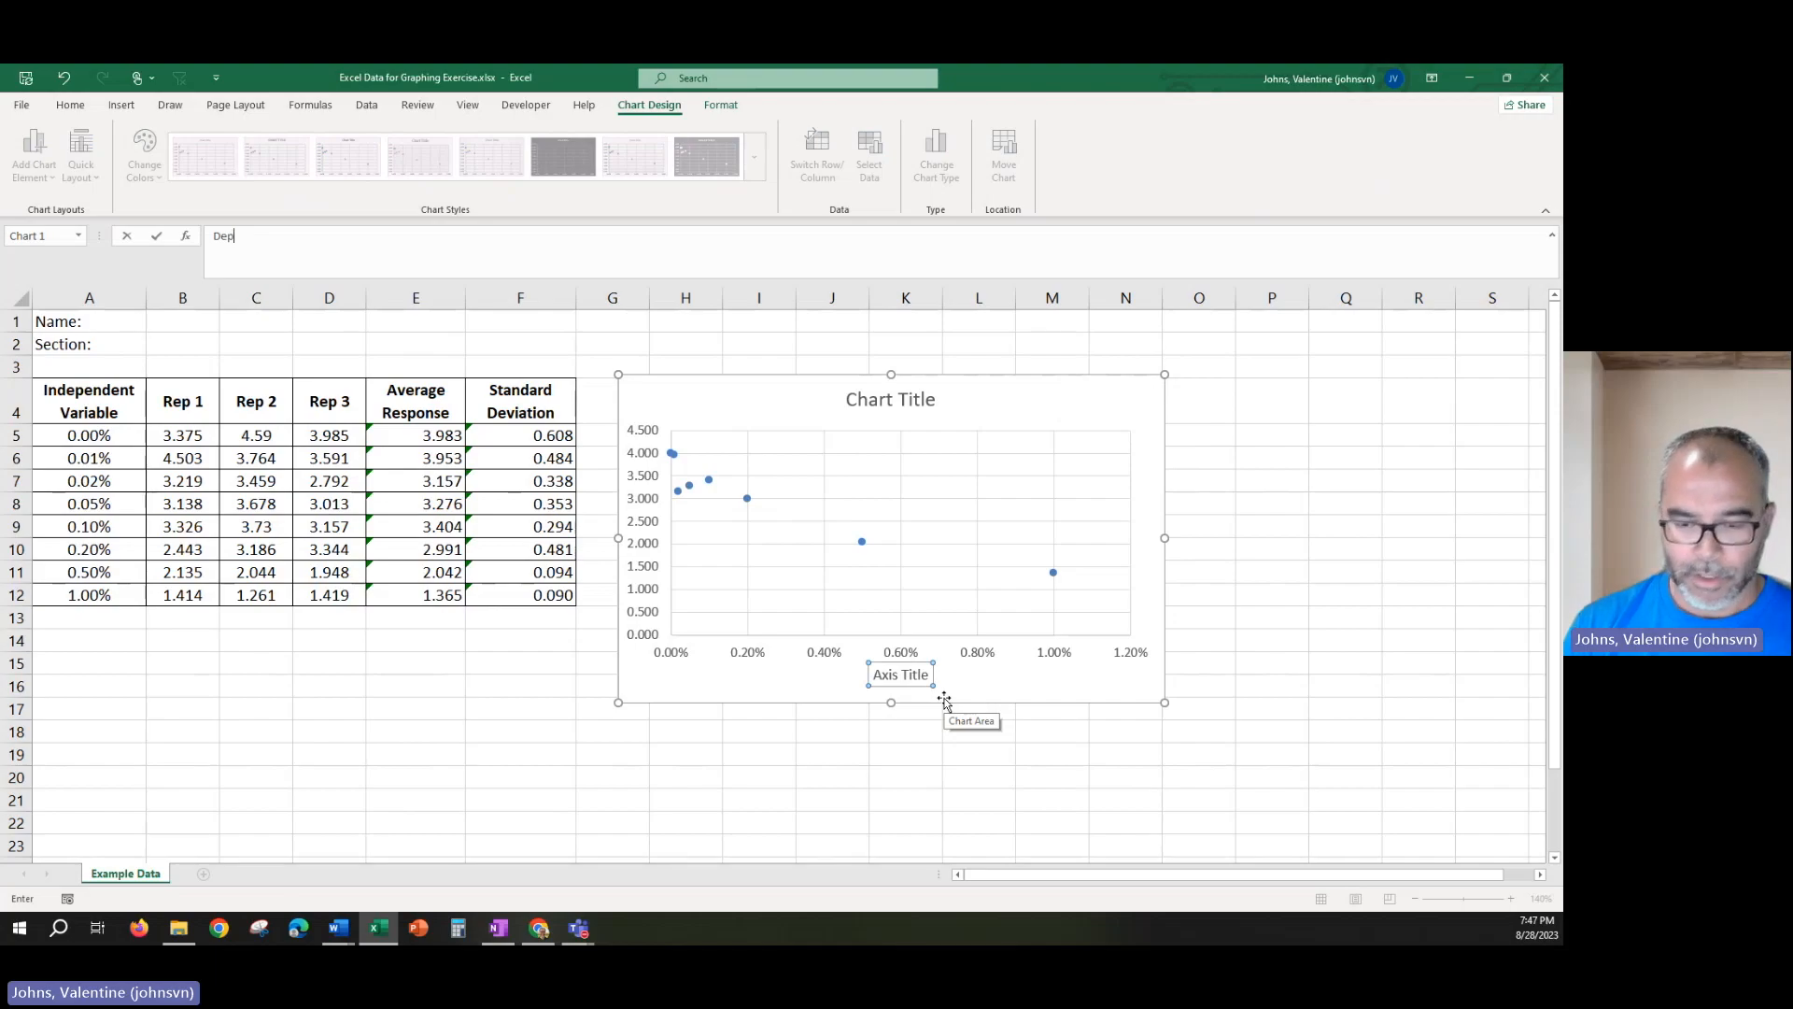
text(endent)
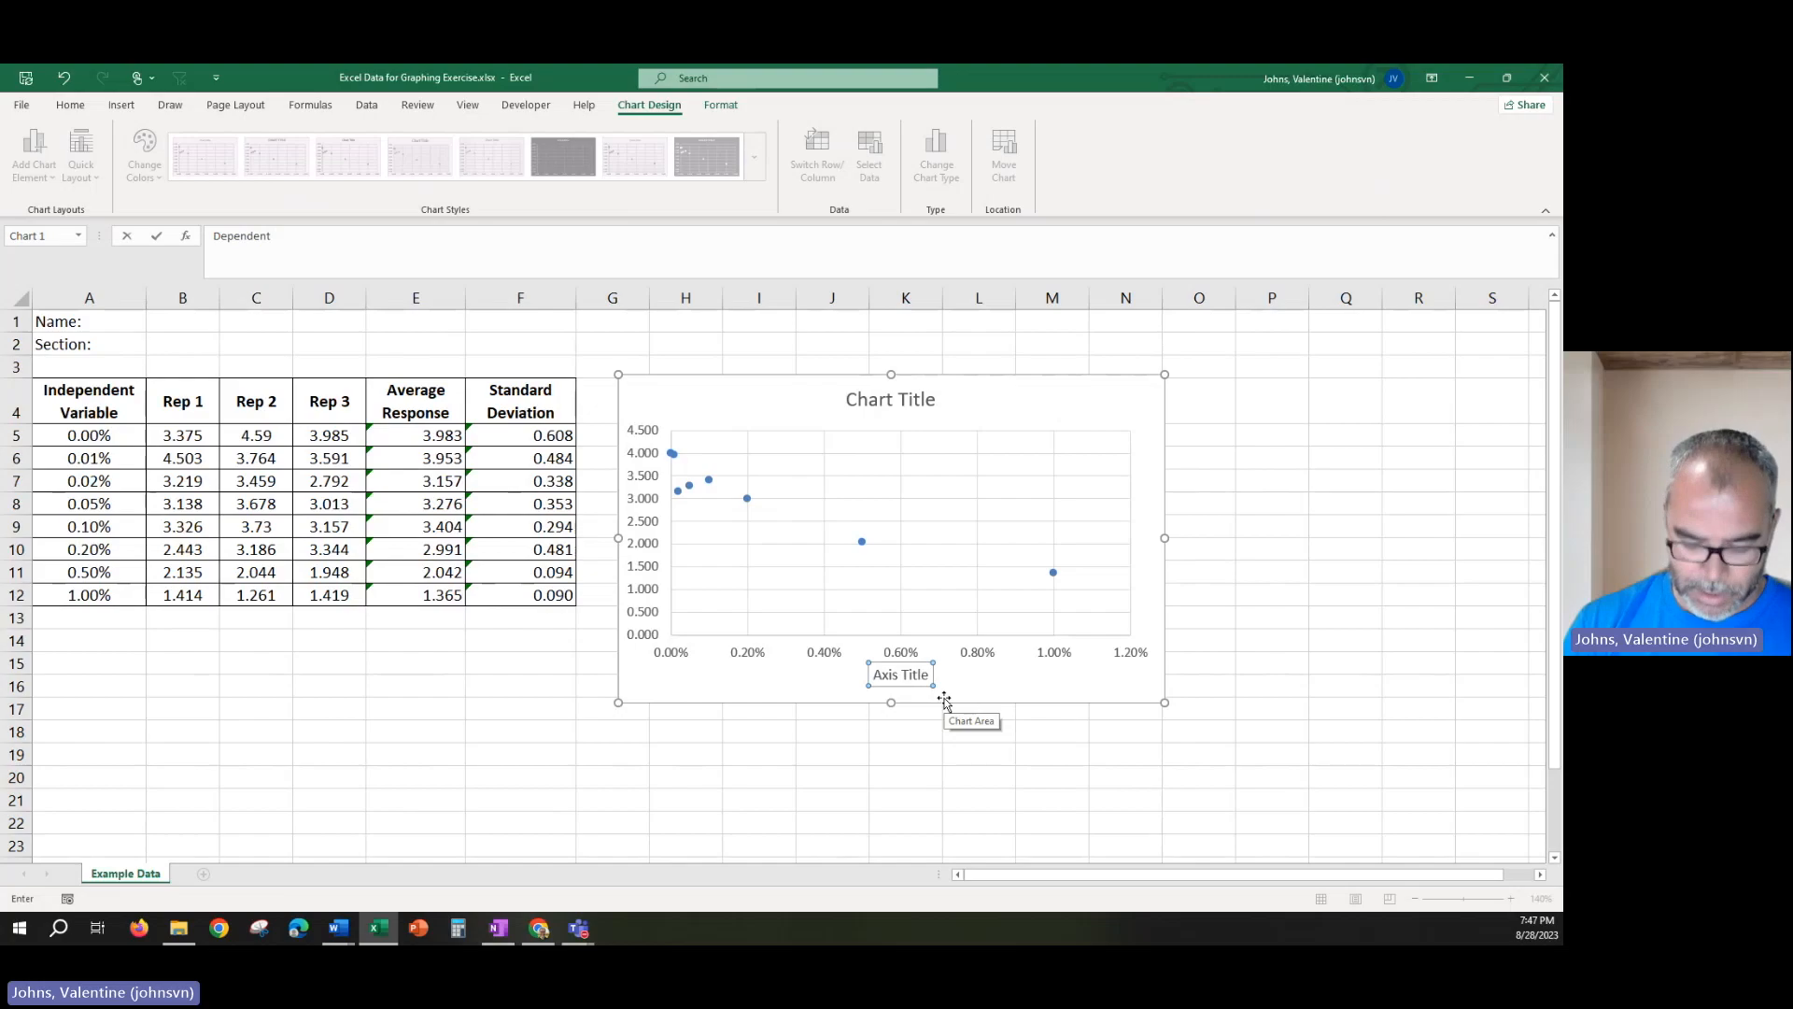
text( Variable)
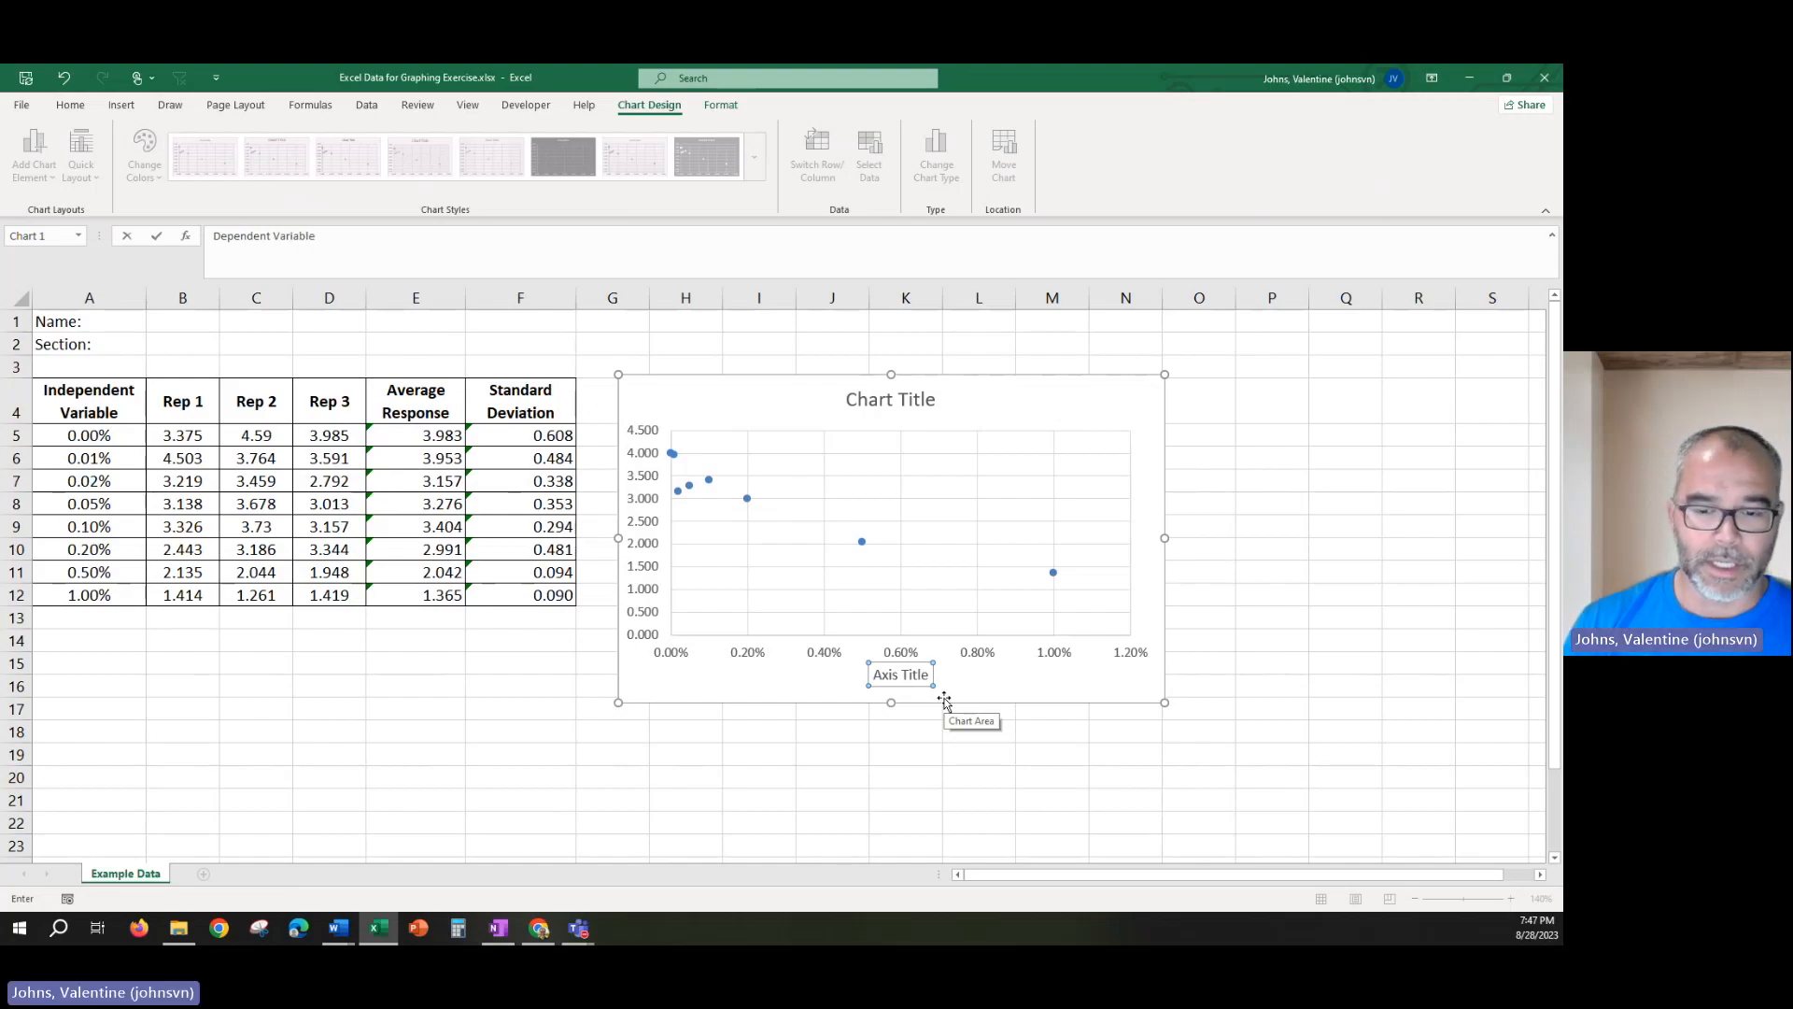
key(Return)
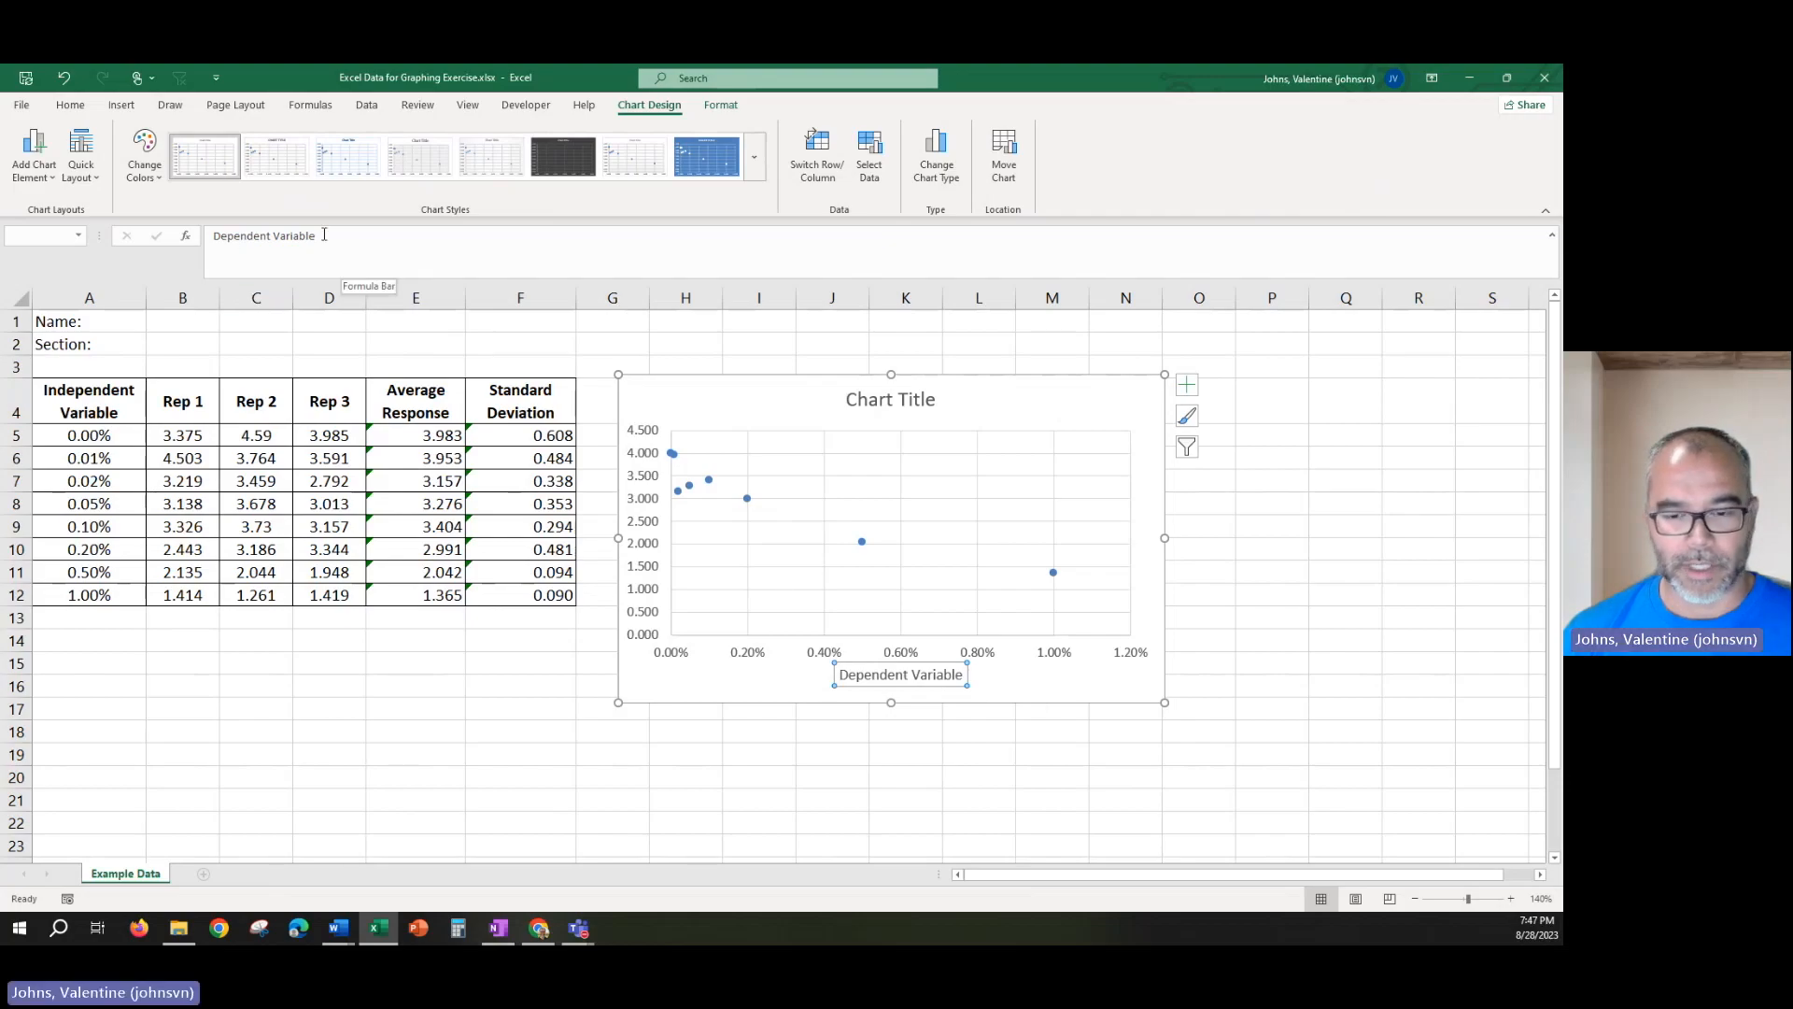
Add a primary vertical axis title to the chart with the text "Dependent Variable (units)".
click(648, 482)
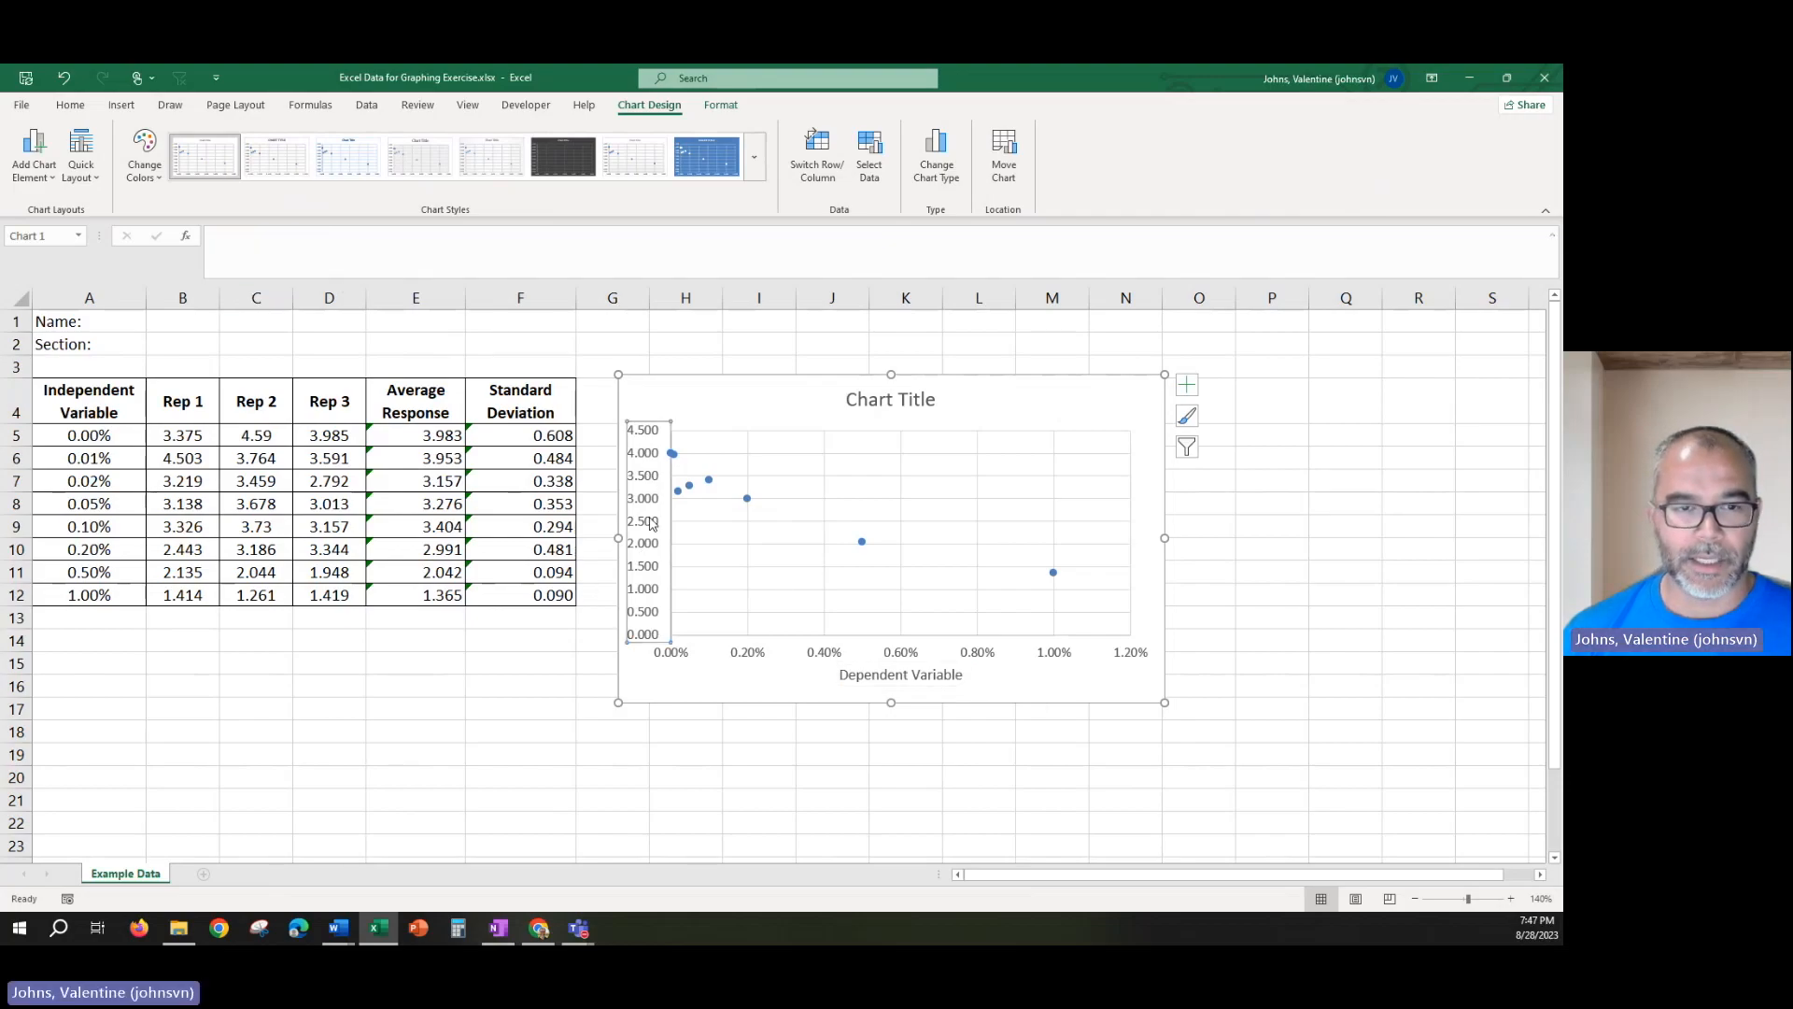
click(42, 166)
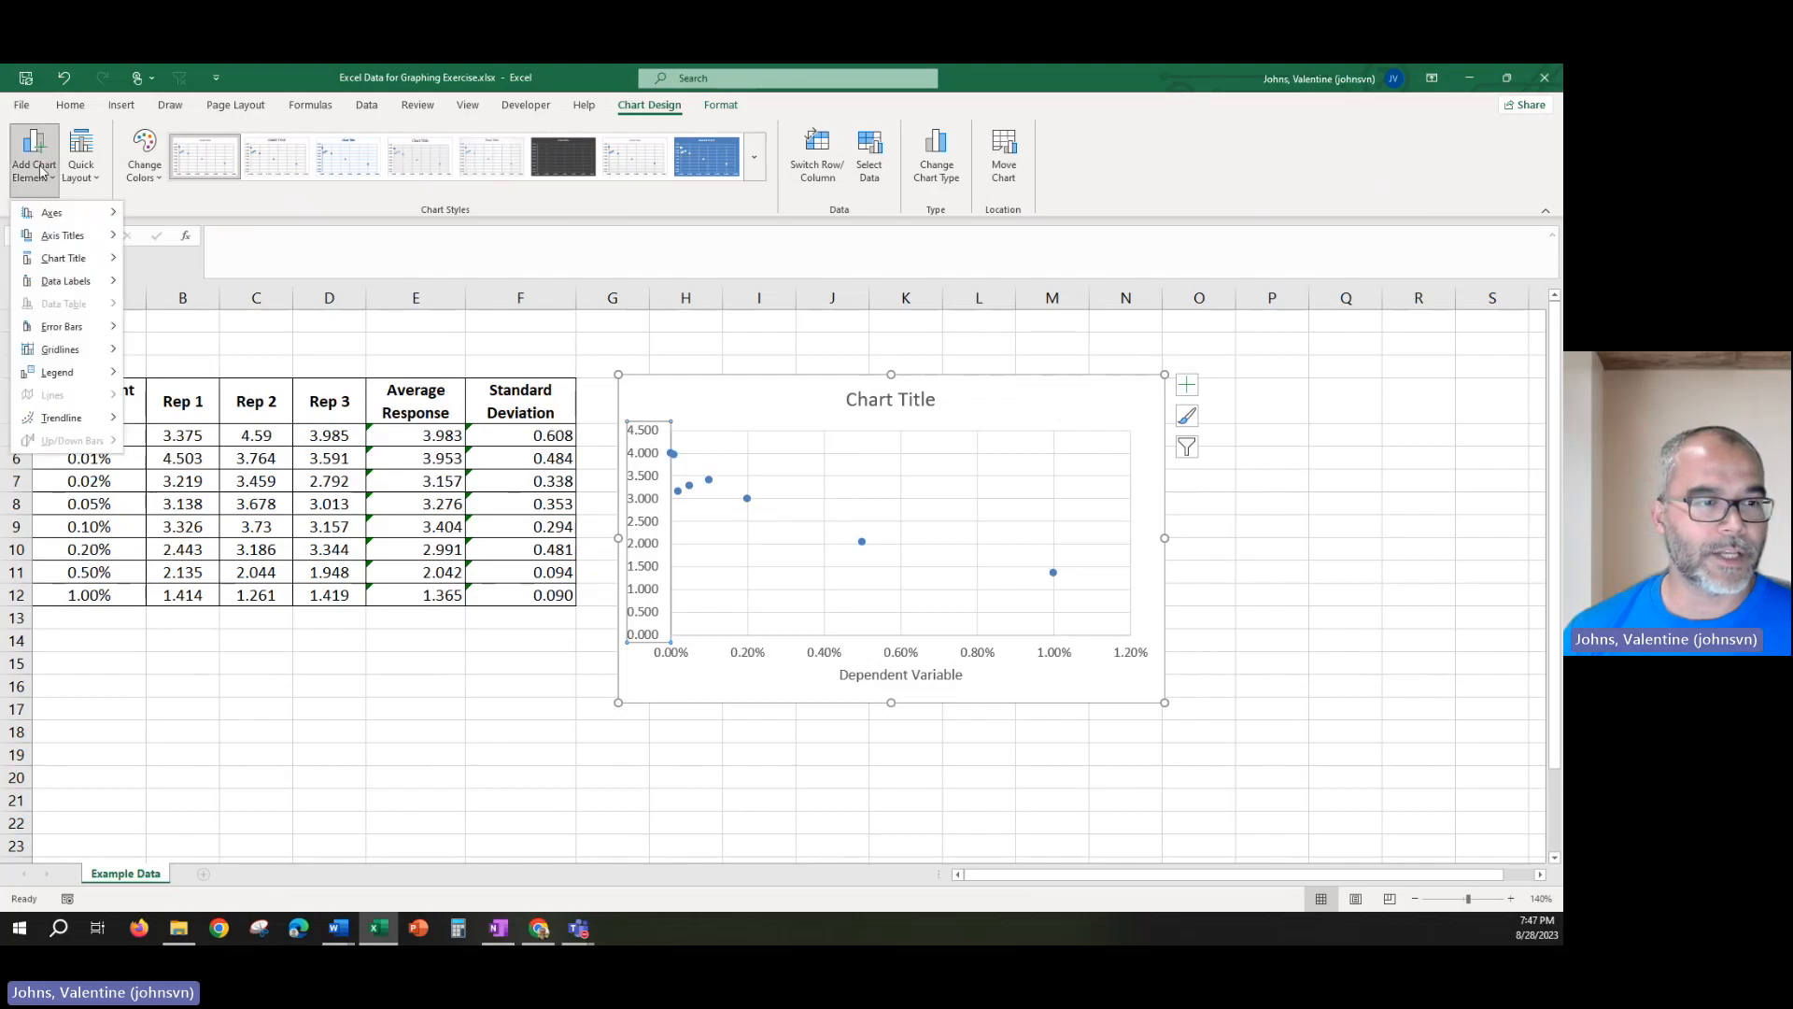
mouse_move(64, 235)
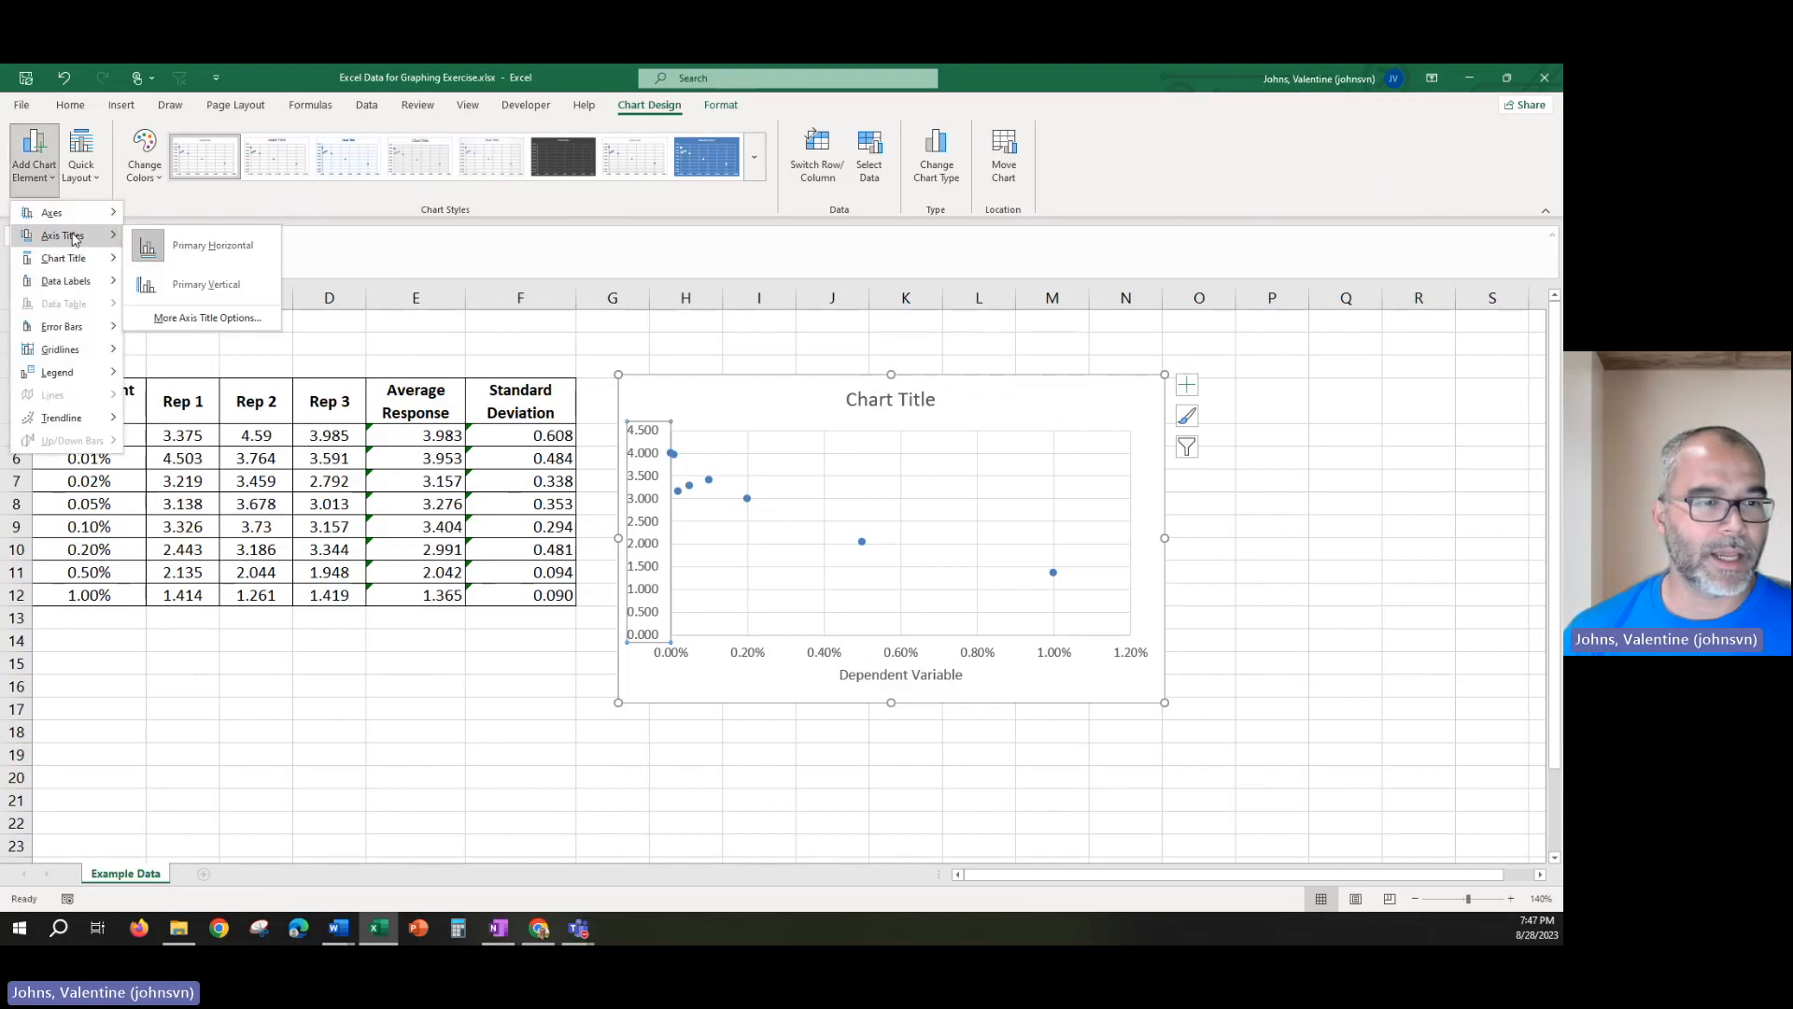
click(206, 287)
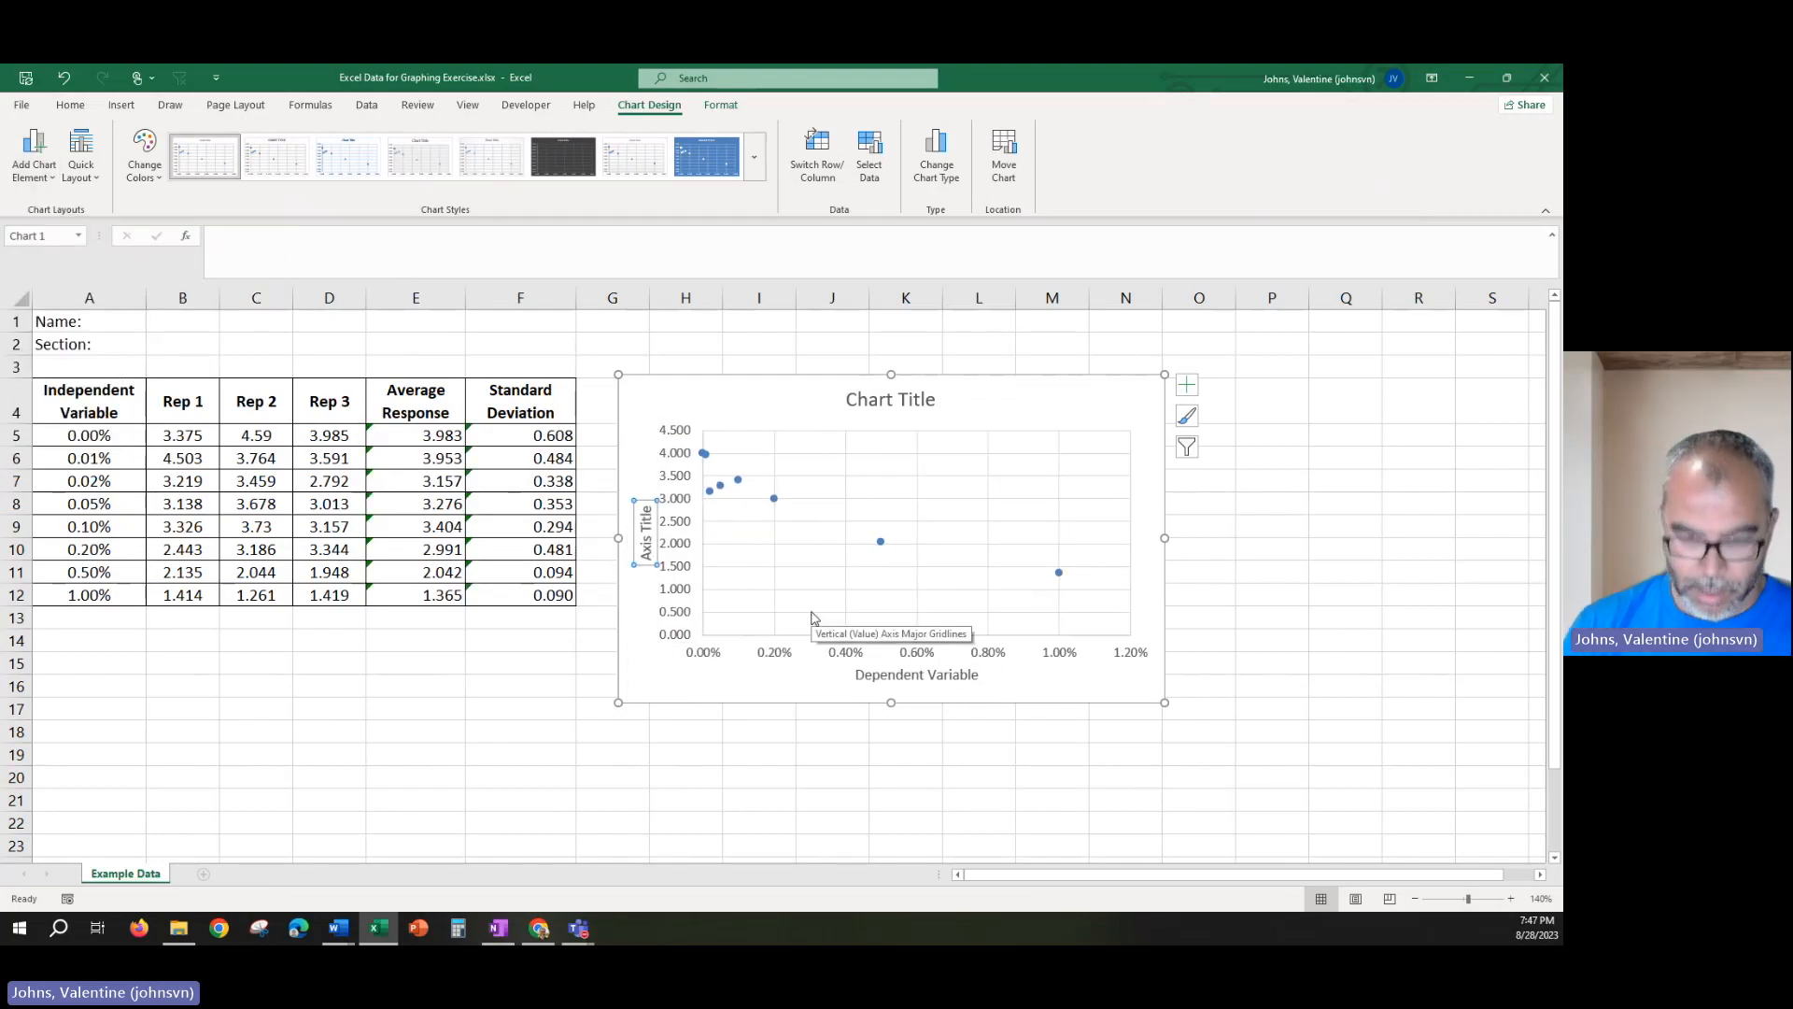
text(Iden)
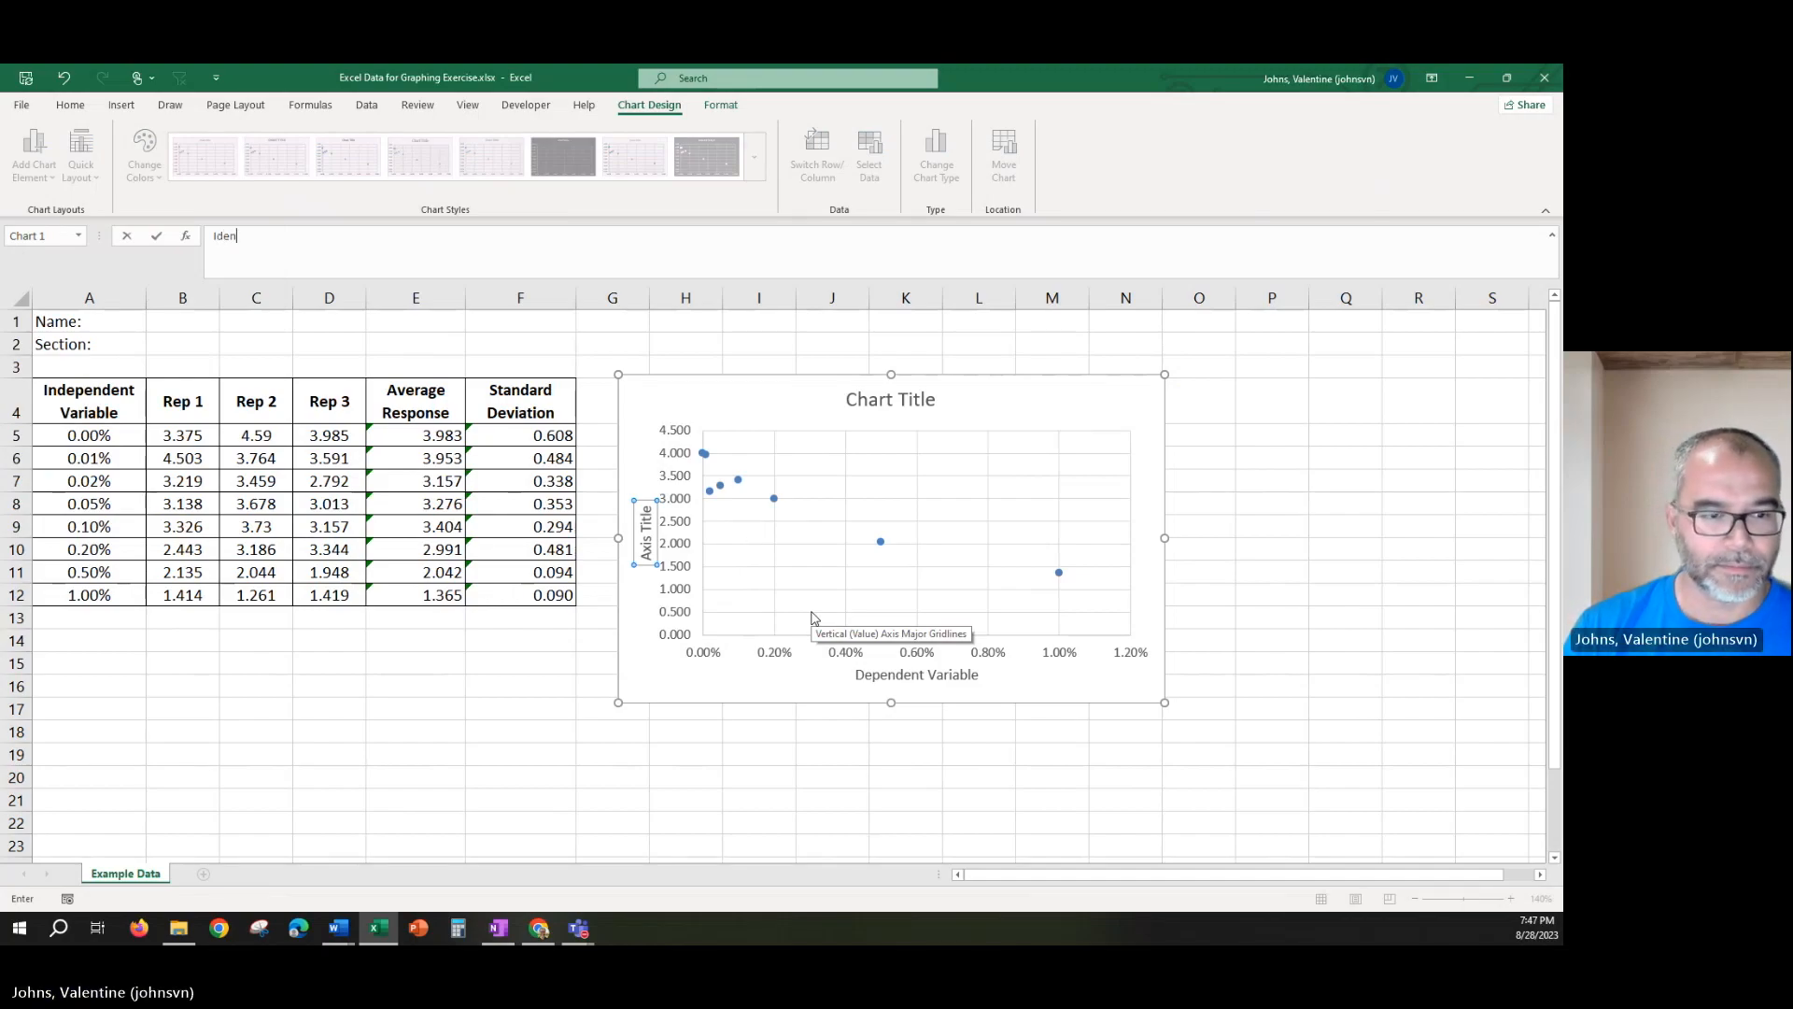
key(BackSpace)
key(BackSpace)
key(BackSpace)
key(BackSpace)
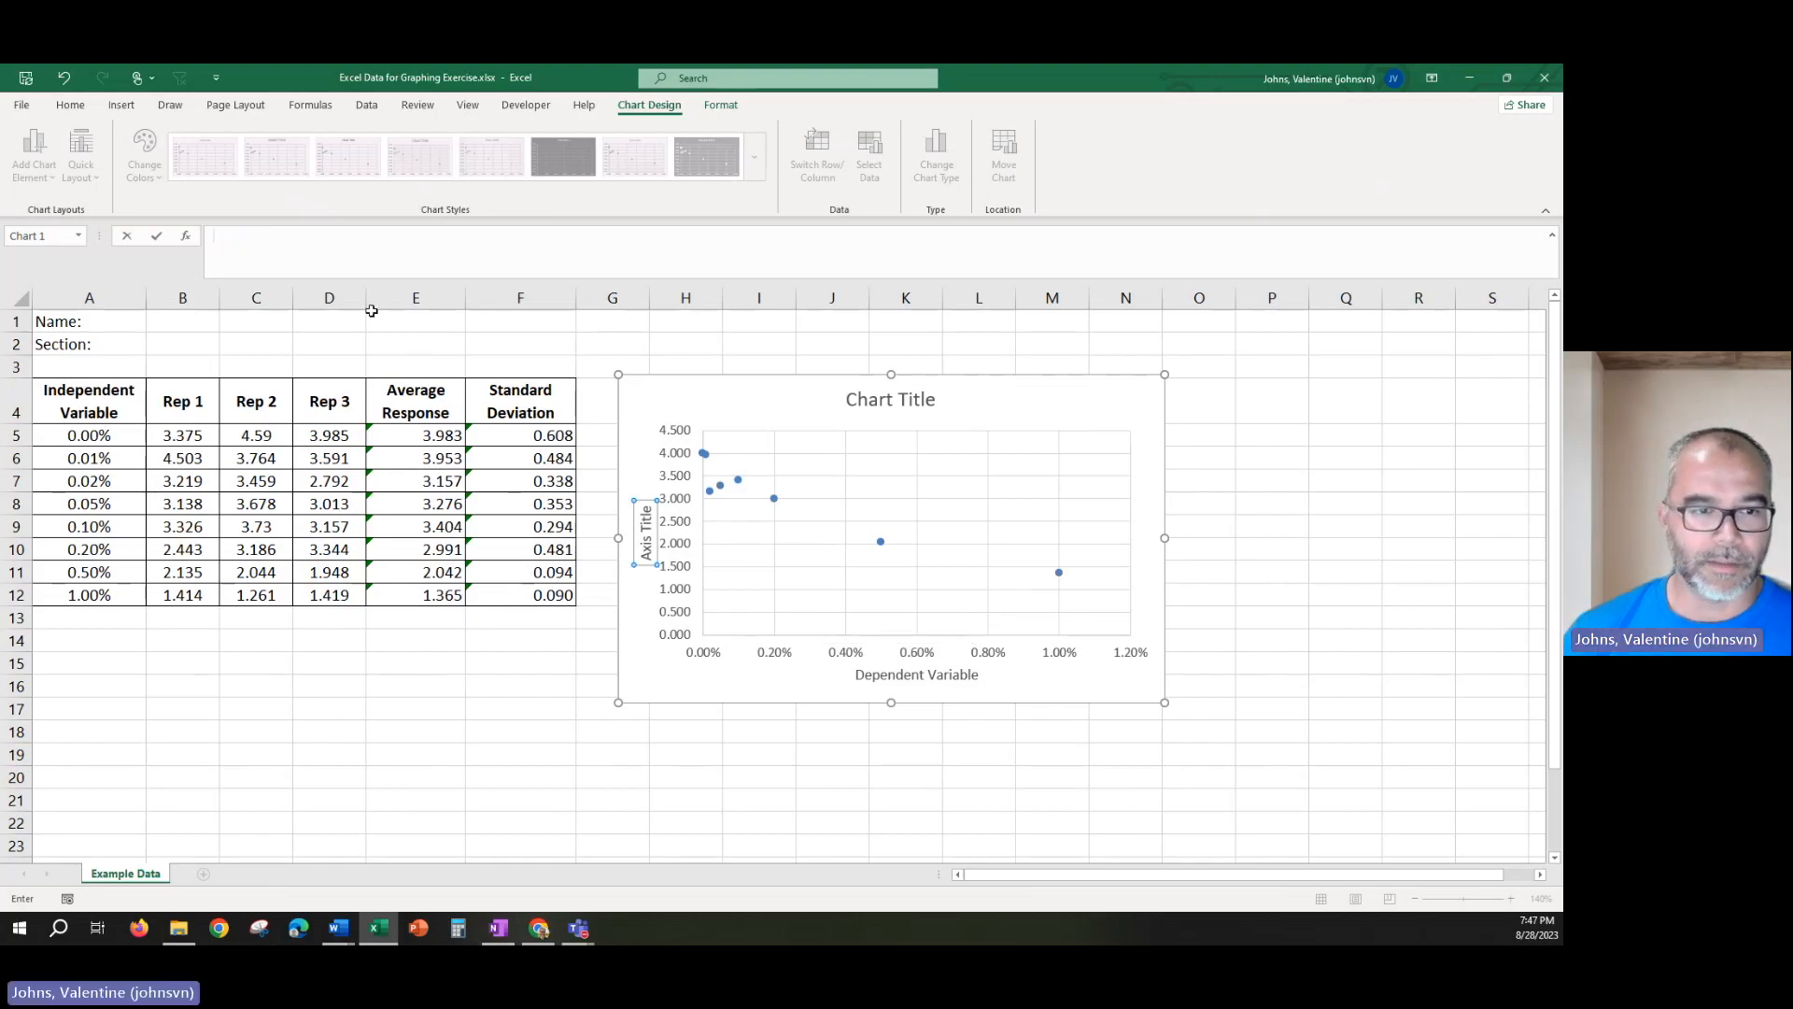
text(nd)
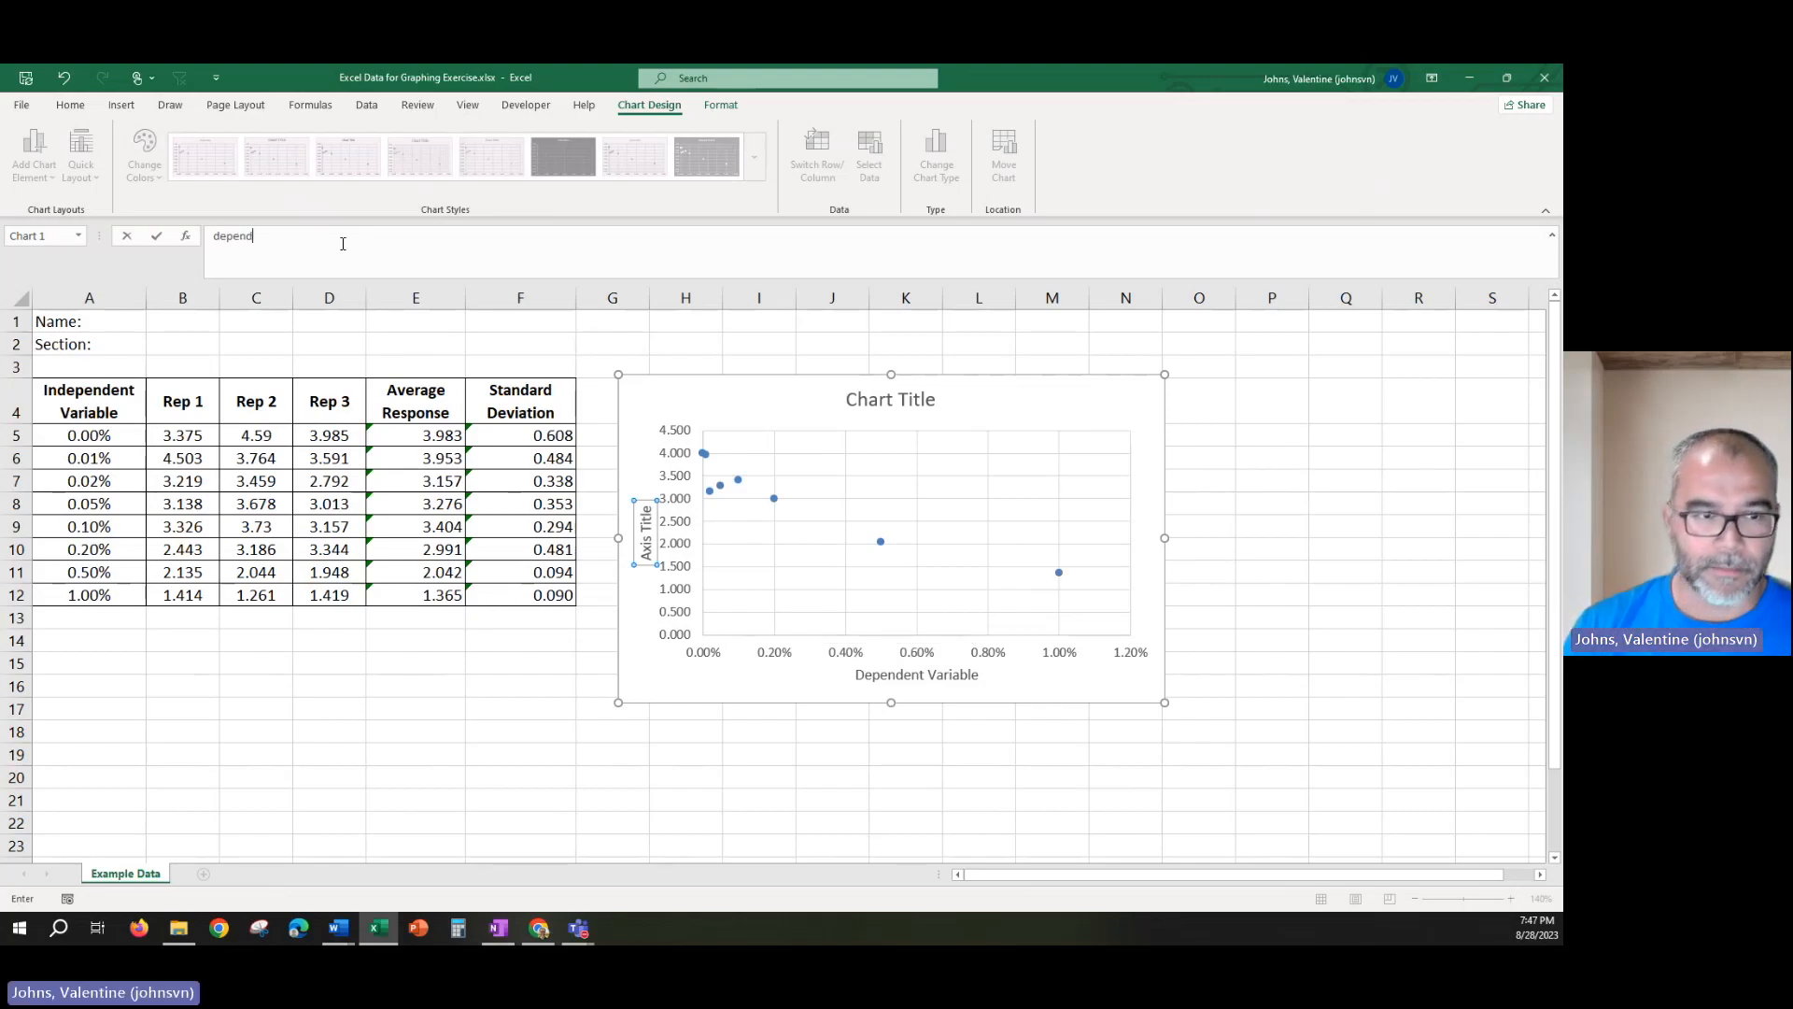
key(BackSpace)
key(BackSpace)
key(BackSpace)
key(BackSpace)
key(BackSpace)
key(BackSpace)
key(BackSpace)
key(BackSpace)
text(D)
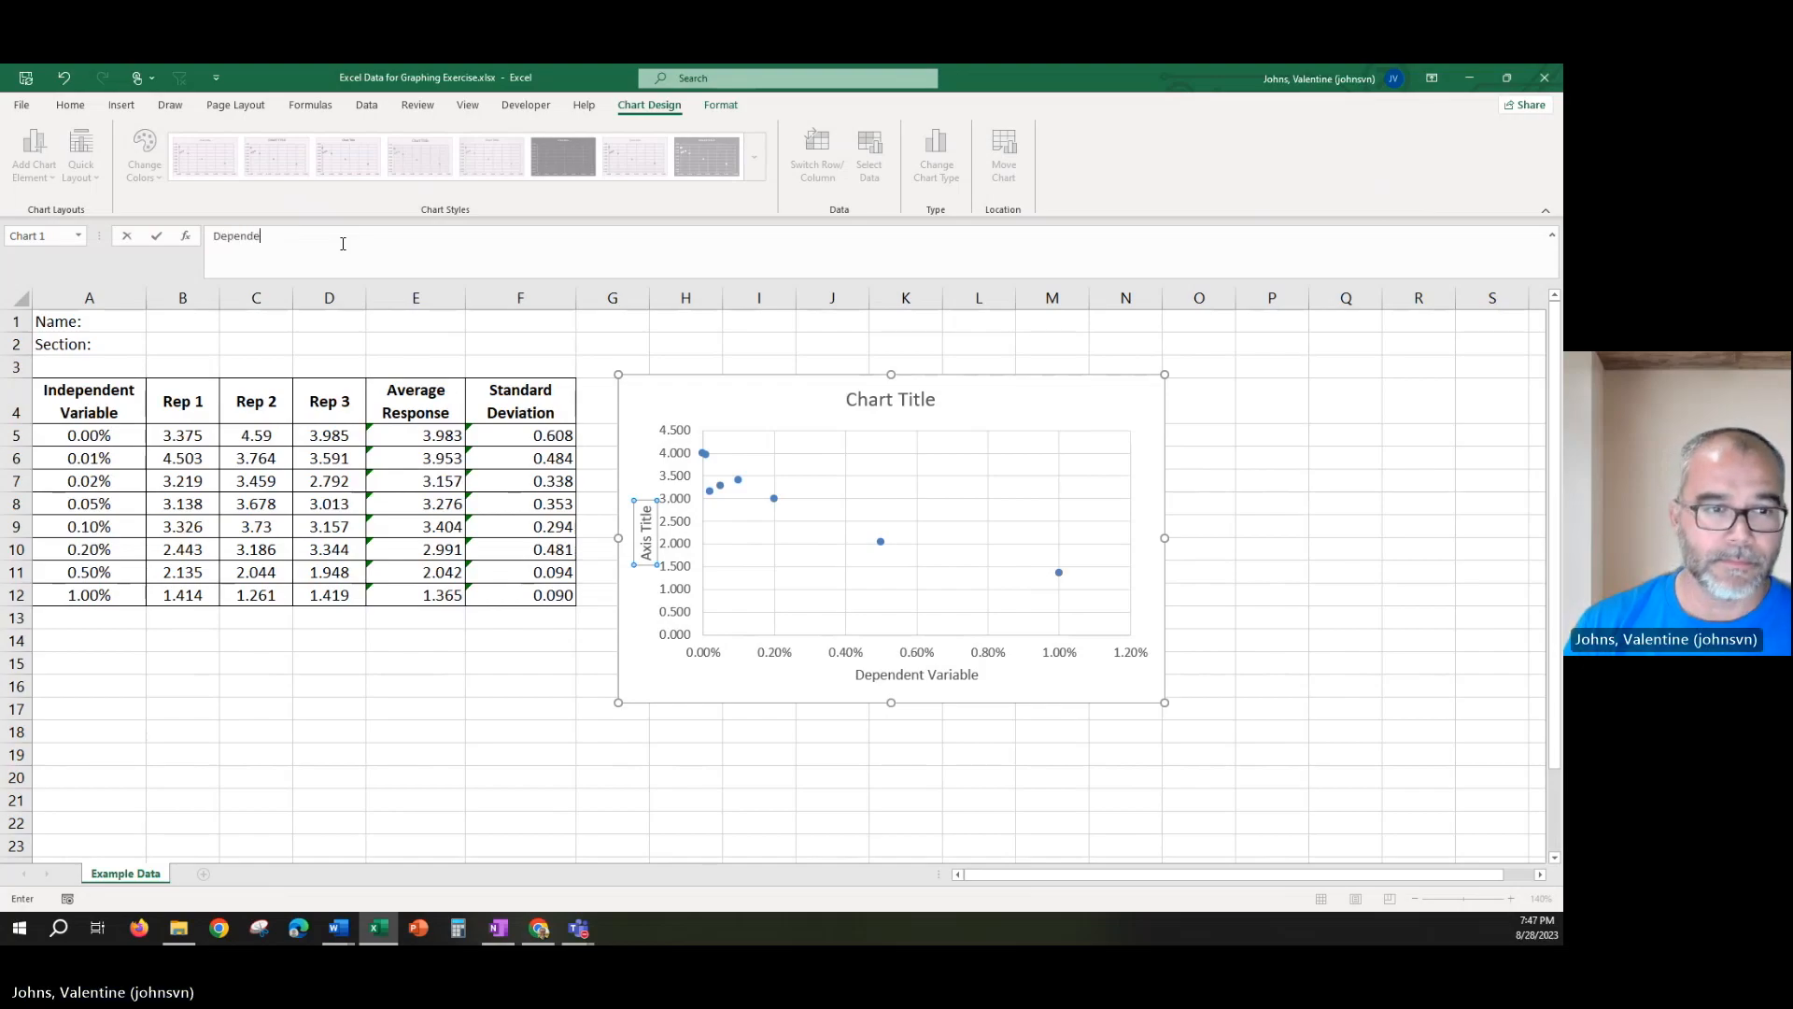
text(ependent Variable (units)
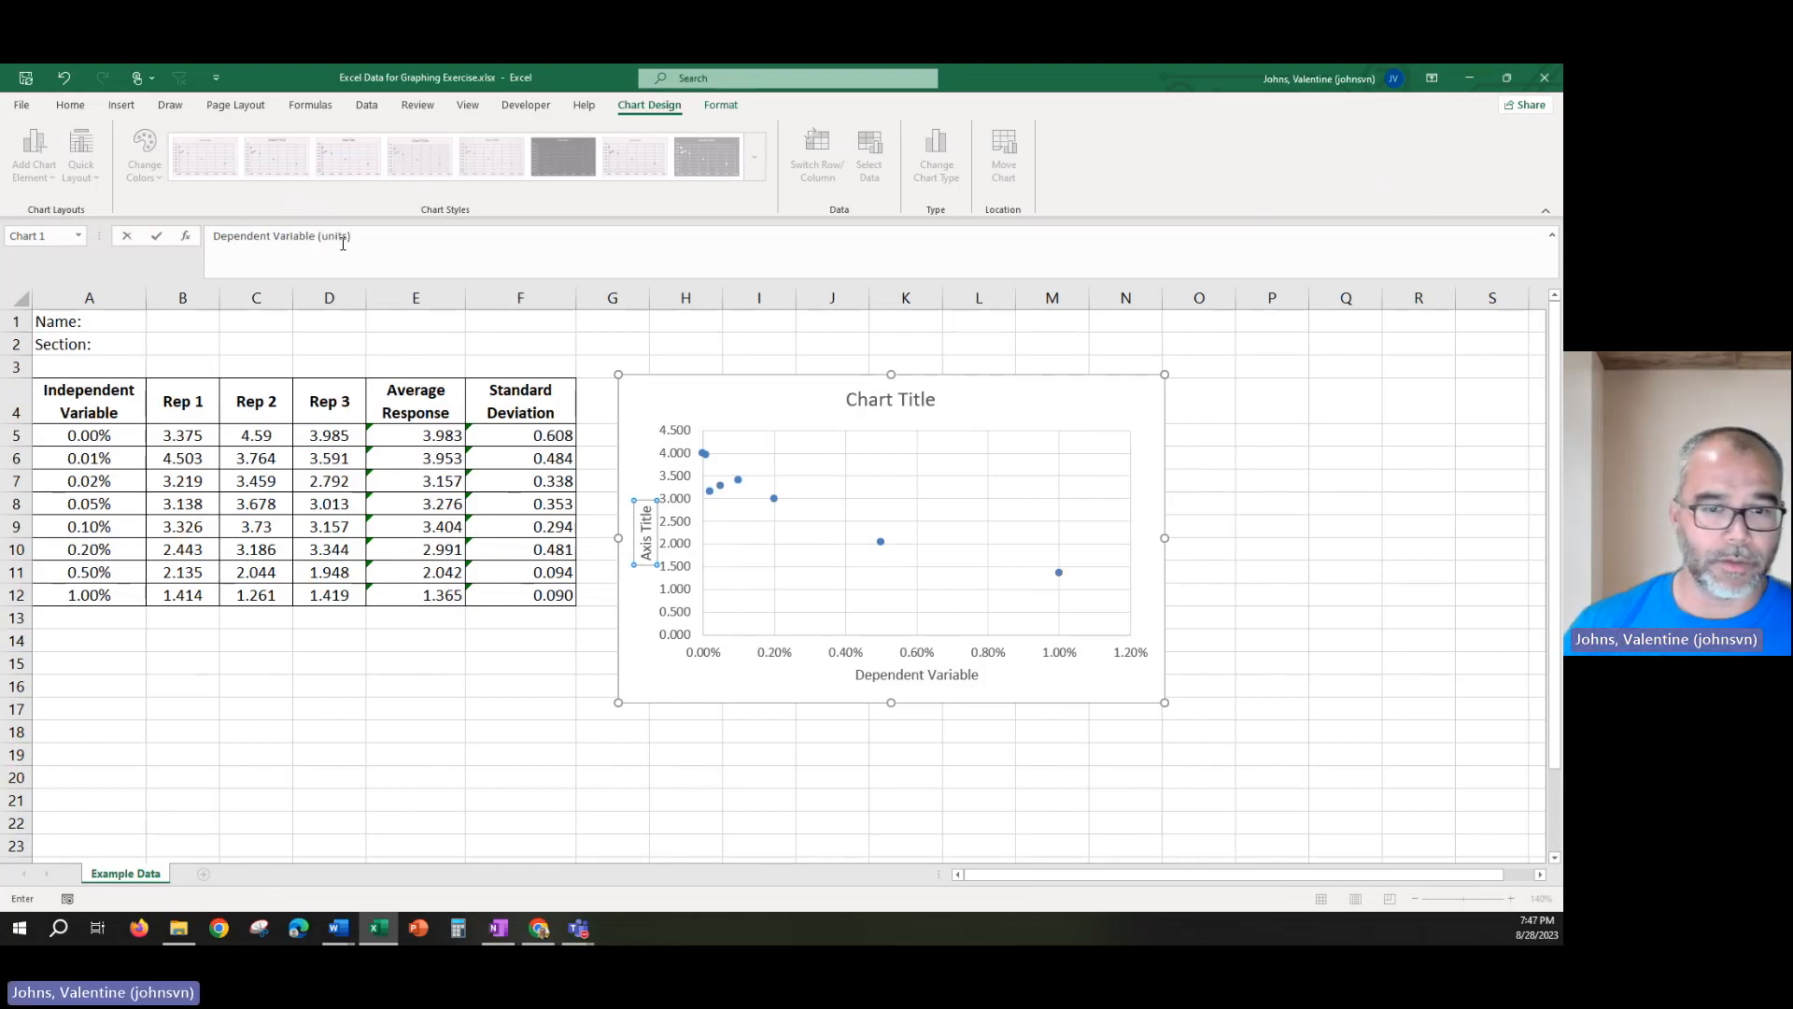
key(Return)
Edit the horizontal axis title to read "Independent Variable (Variable)".
click(894, 679)
click(857, 673)
key(Delete)
text(In)
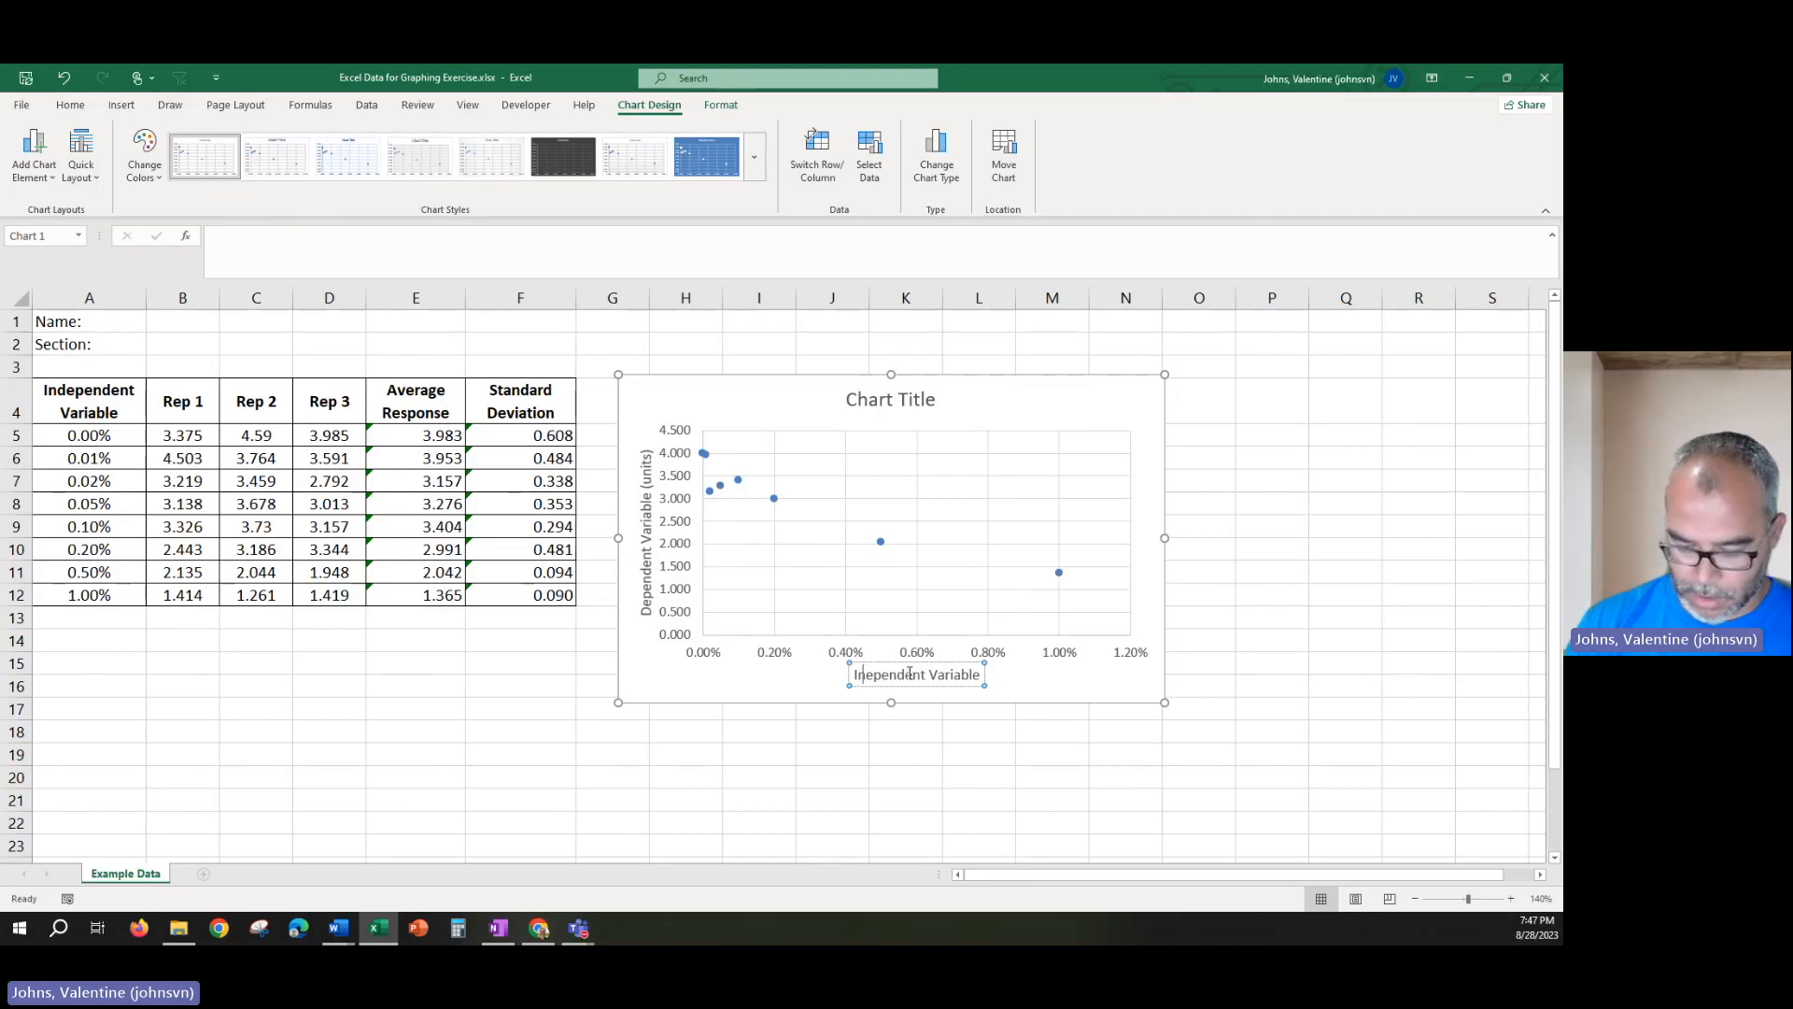
text(d)
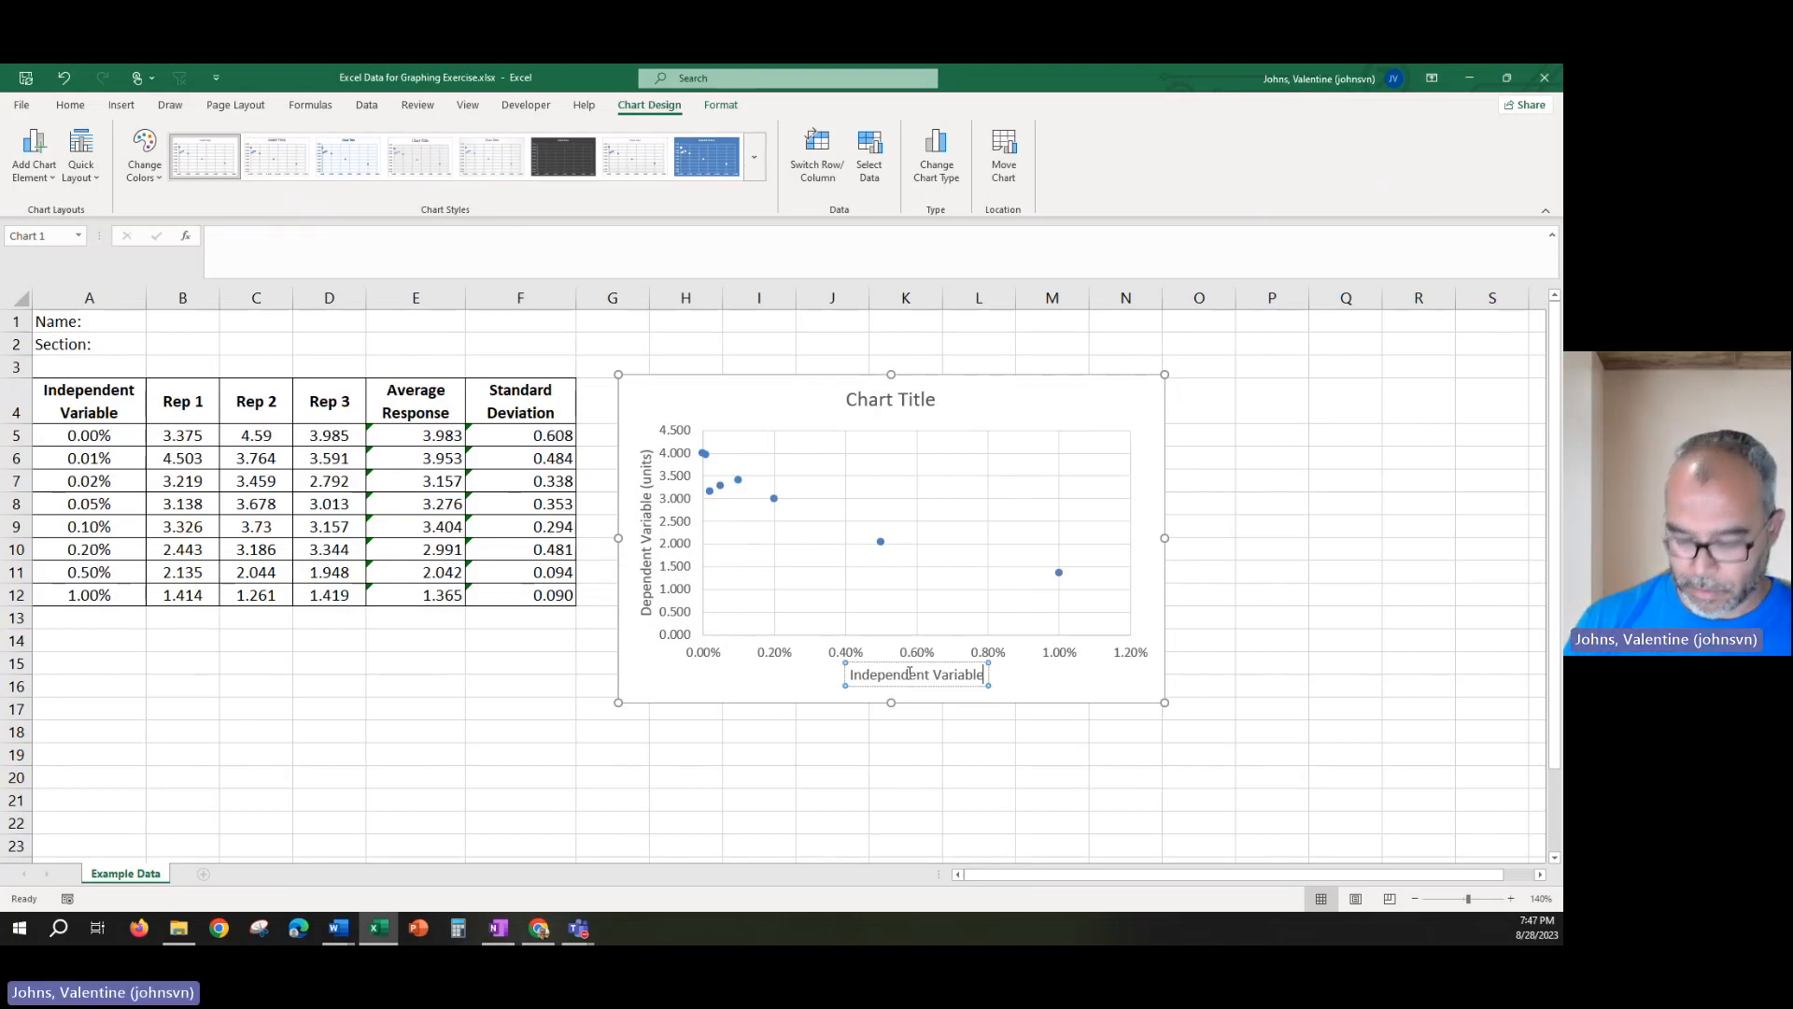
key(End)
text((Variabl)
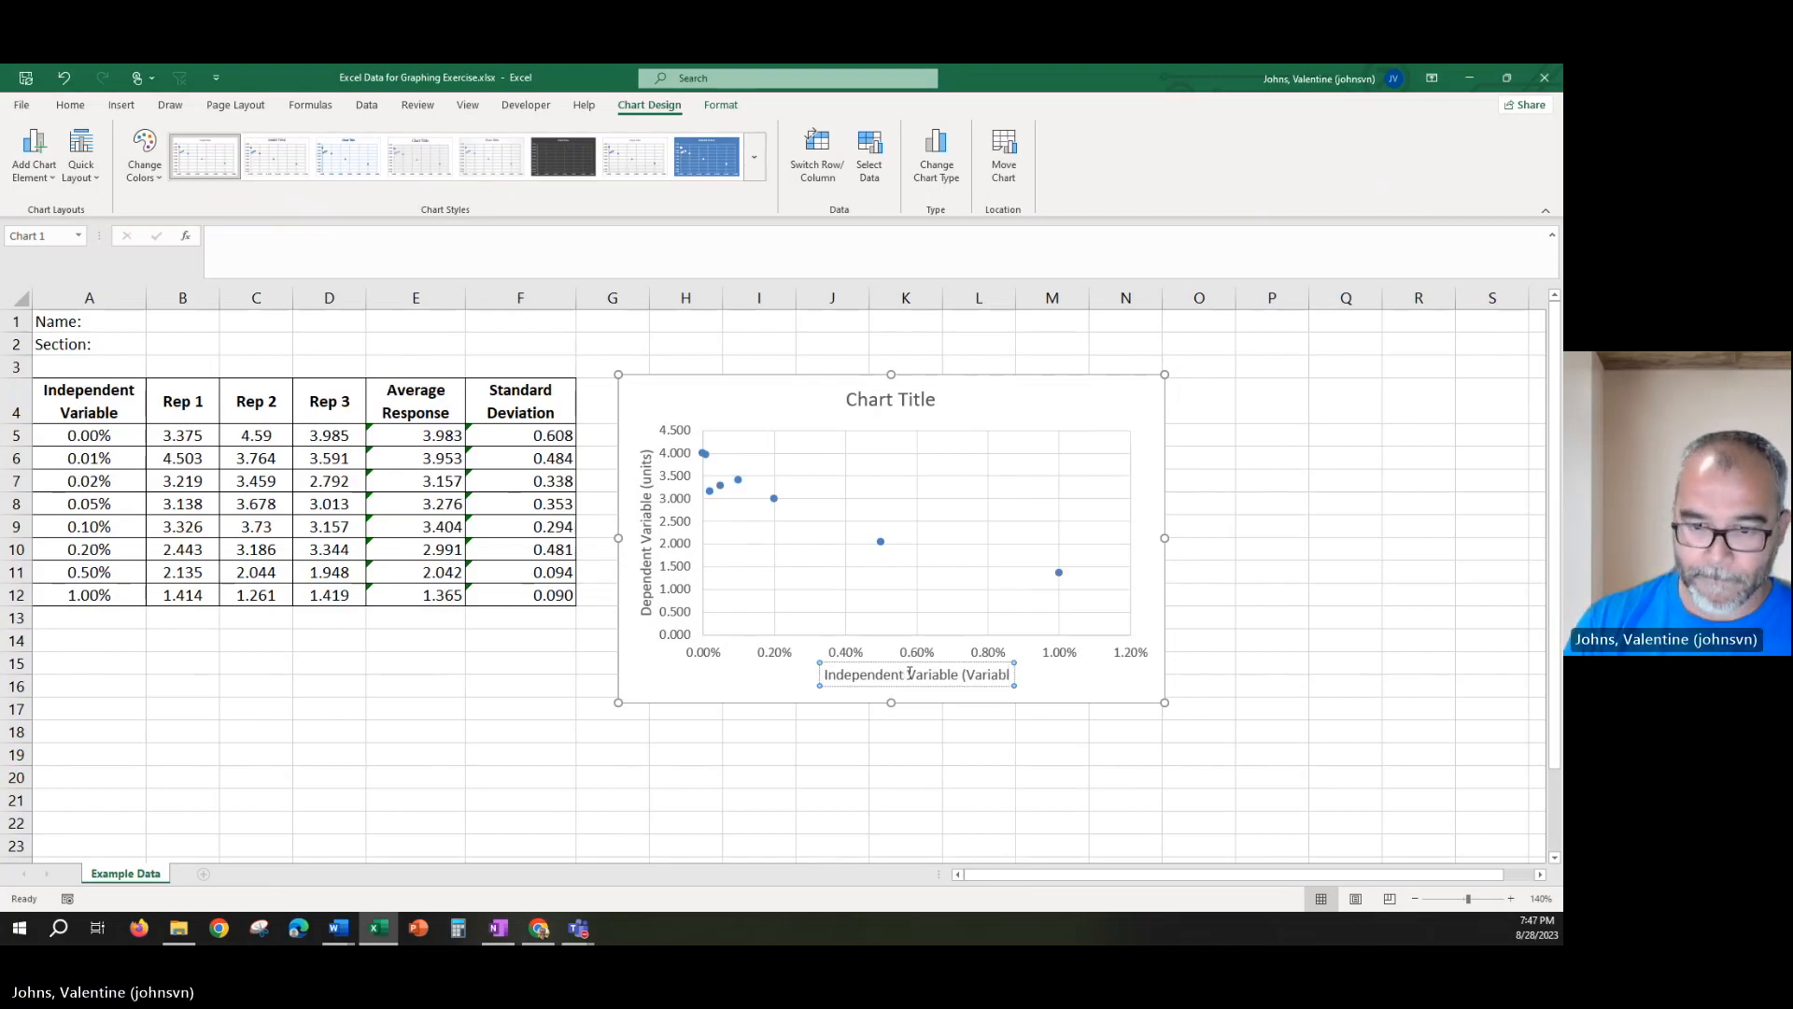
text(e))
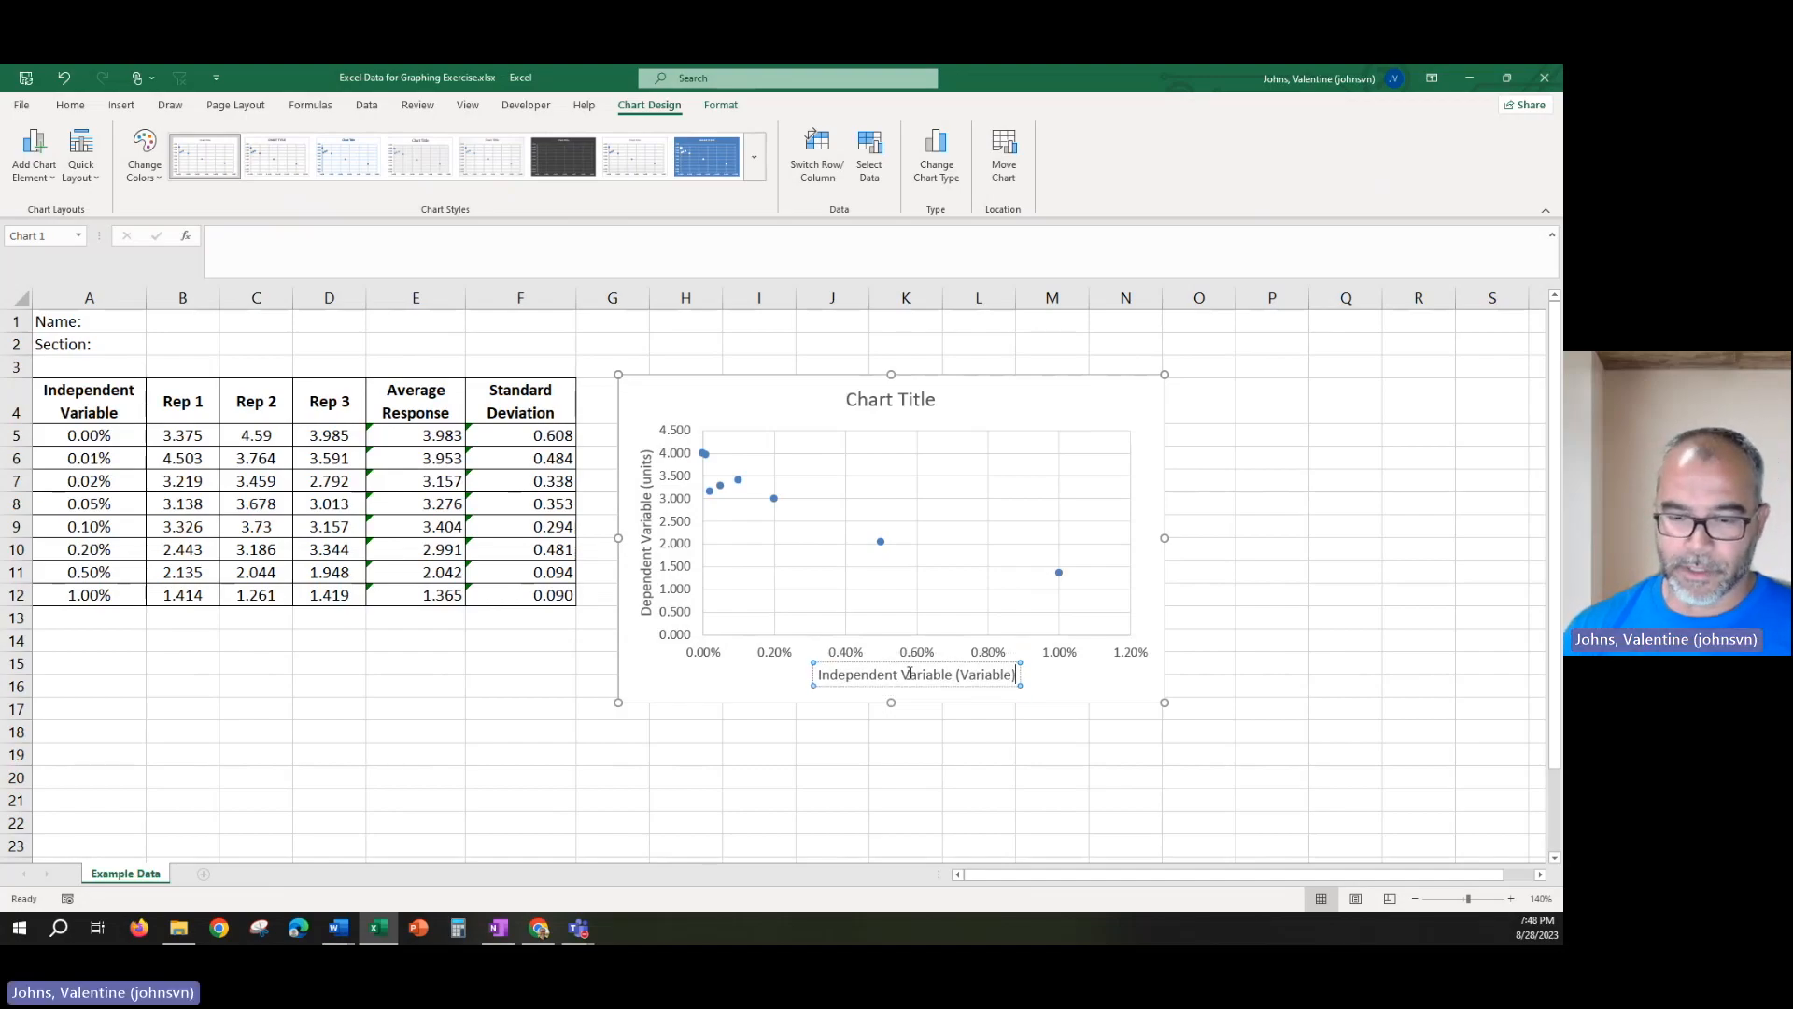
click(1349, 645)
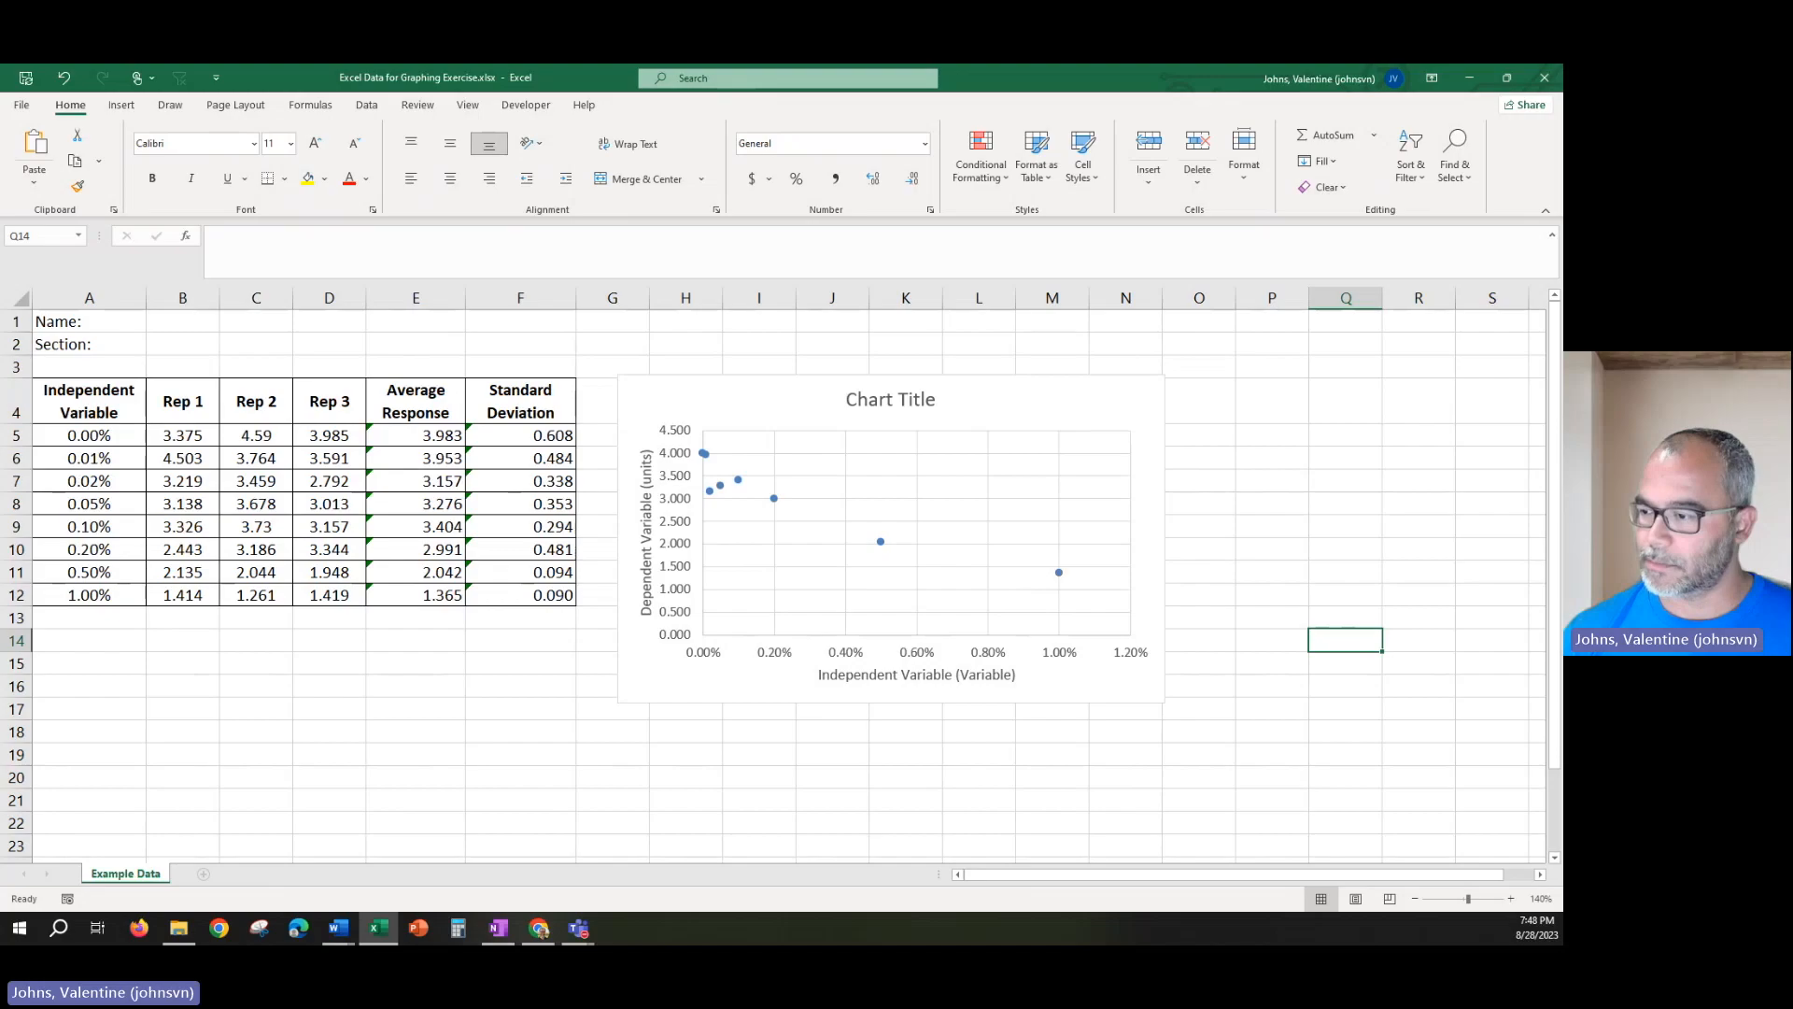
Apply quick layout Layout 1 to the chart and open the formatting options of the Series1 legend entry.
click(953, 405)
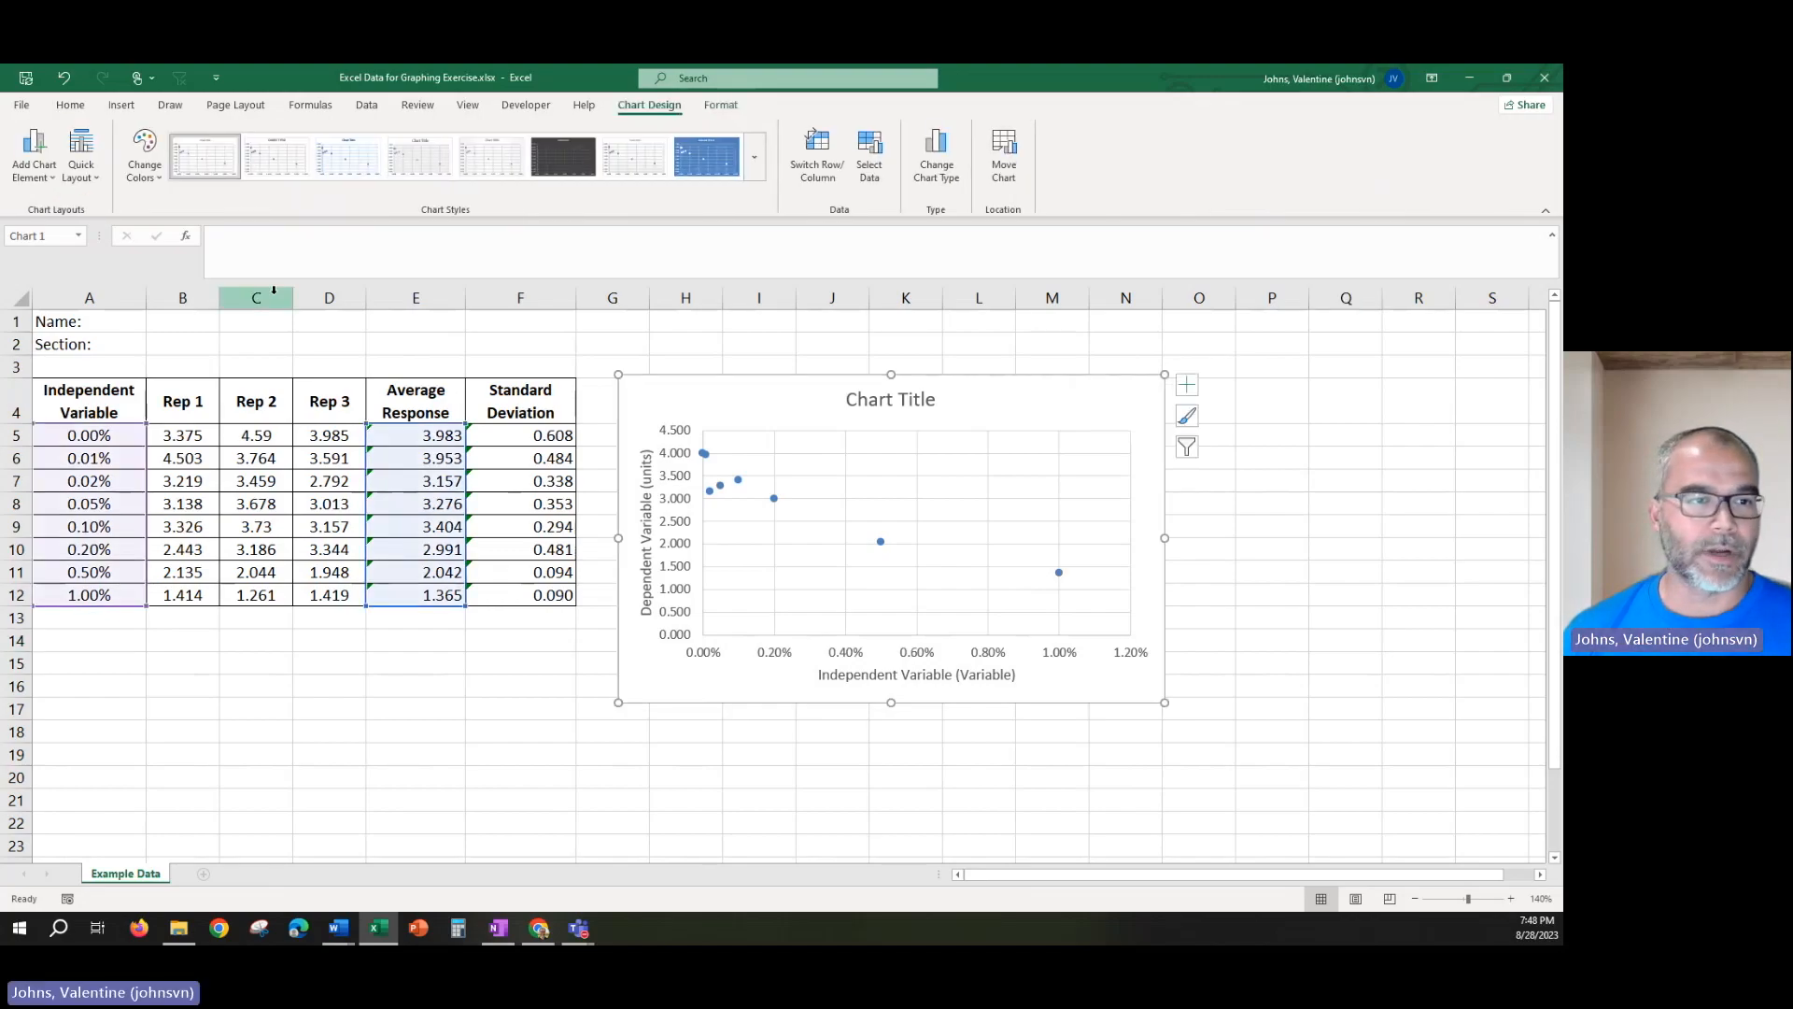
click(89, 178)
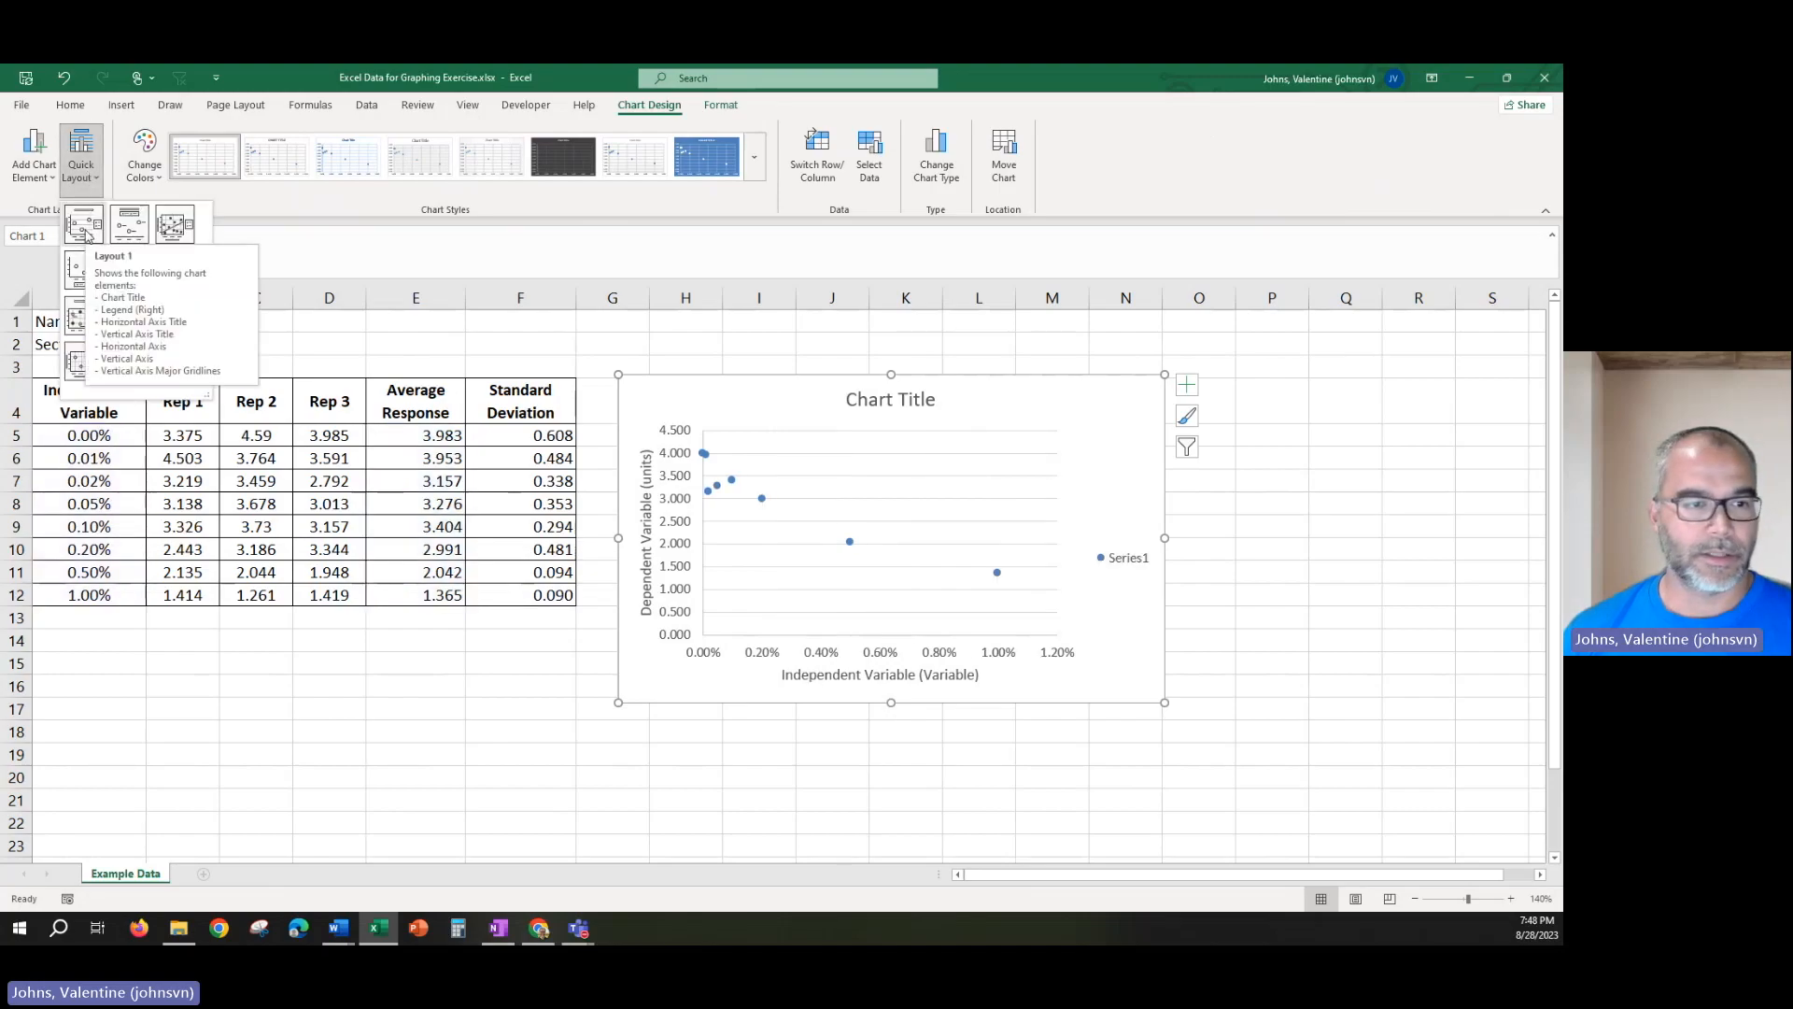
click(85, 229)
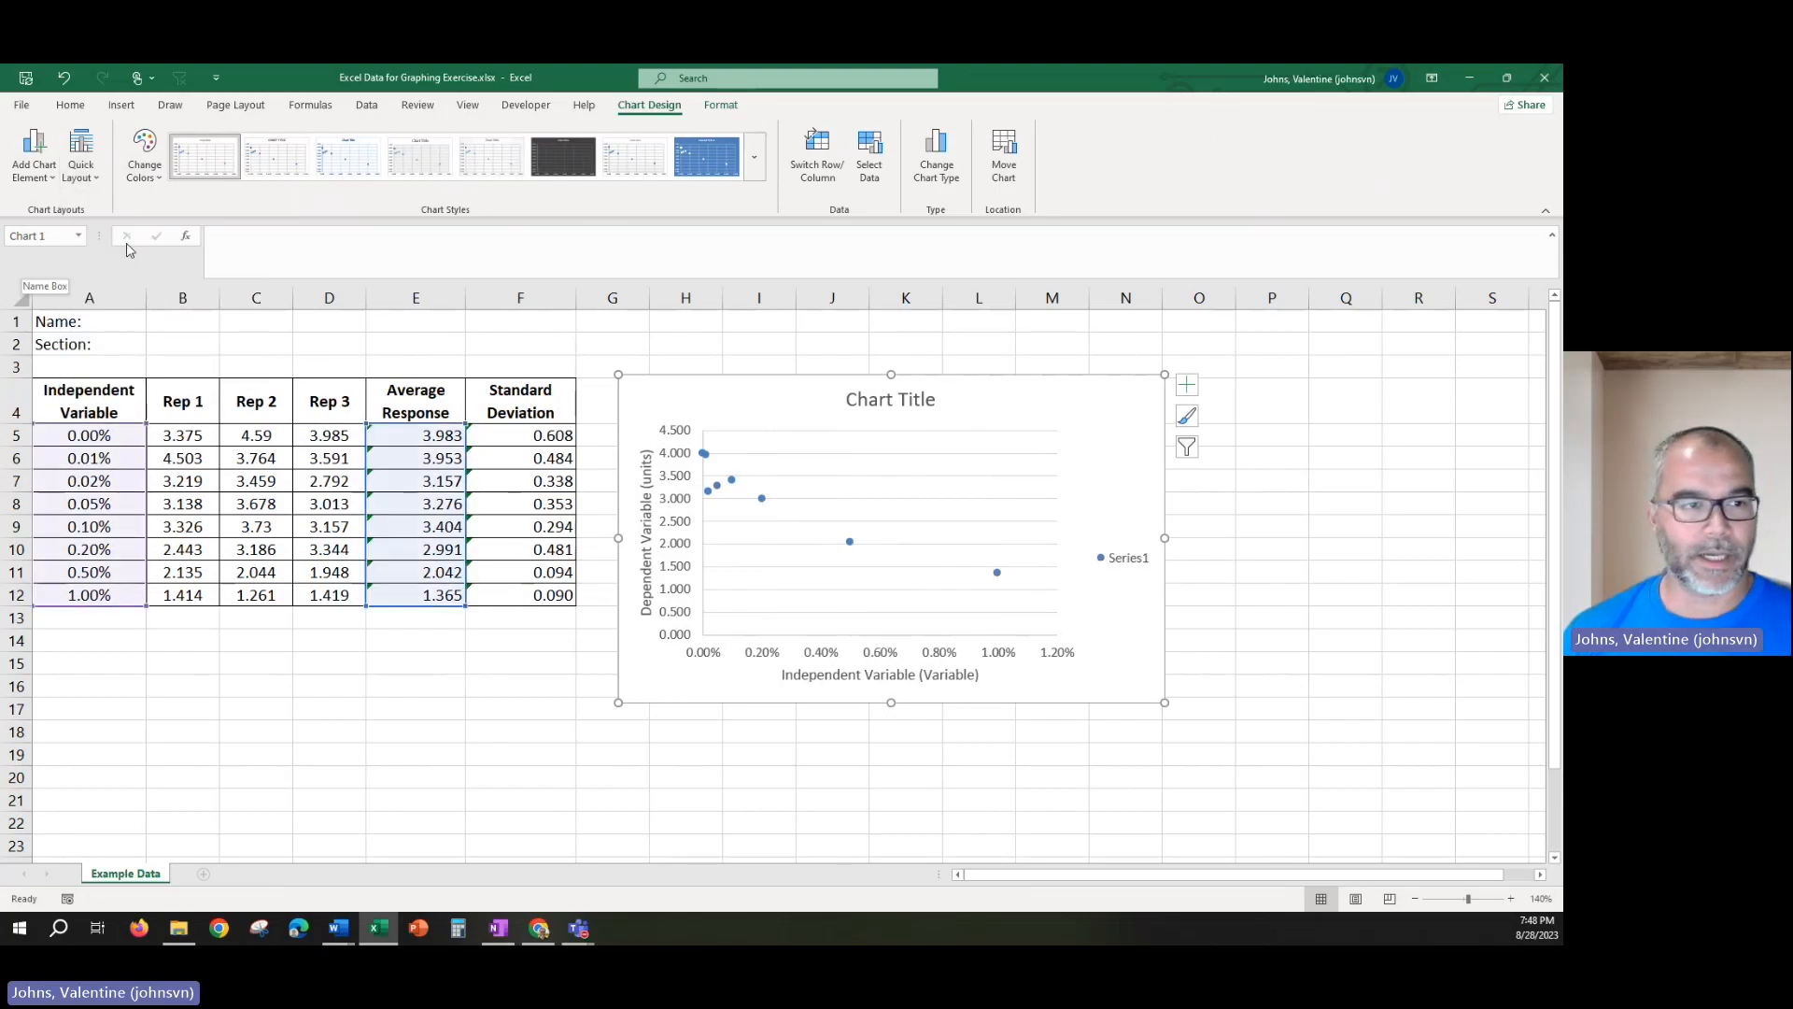
double_click(1116, 565)
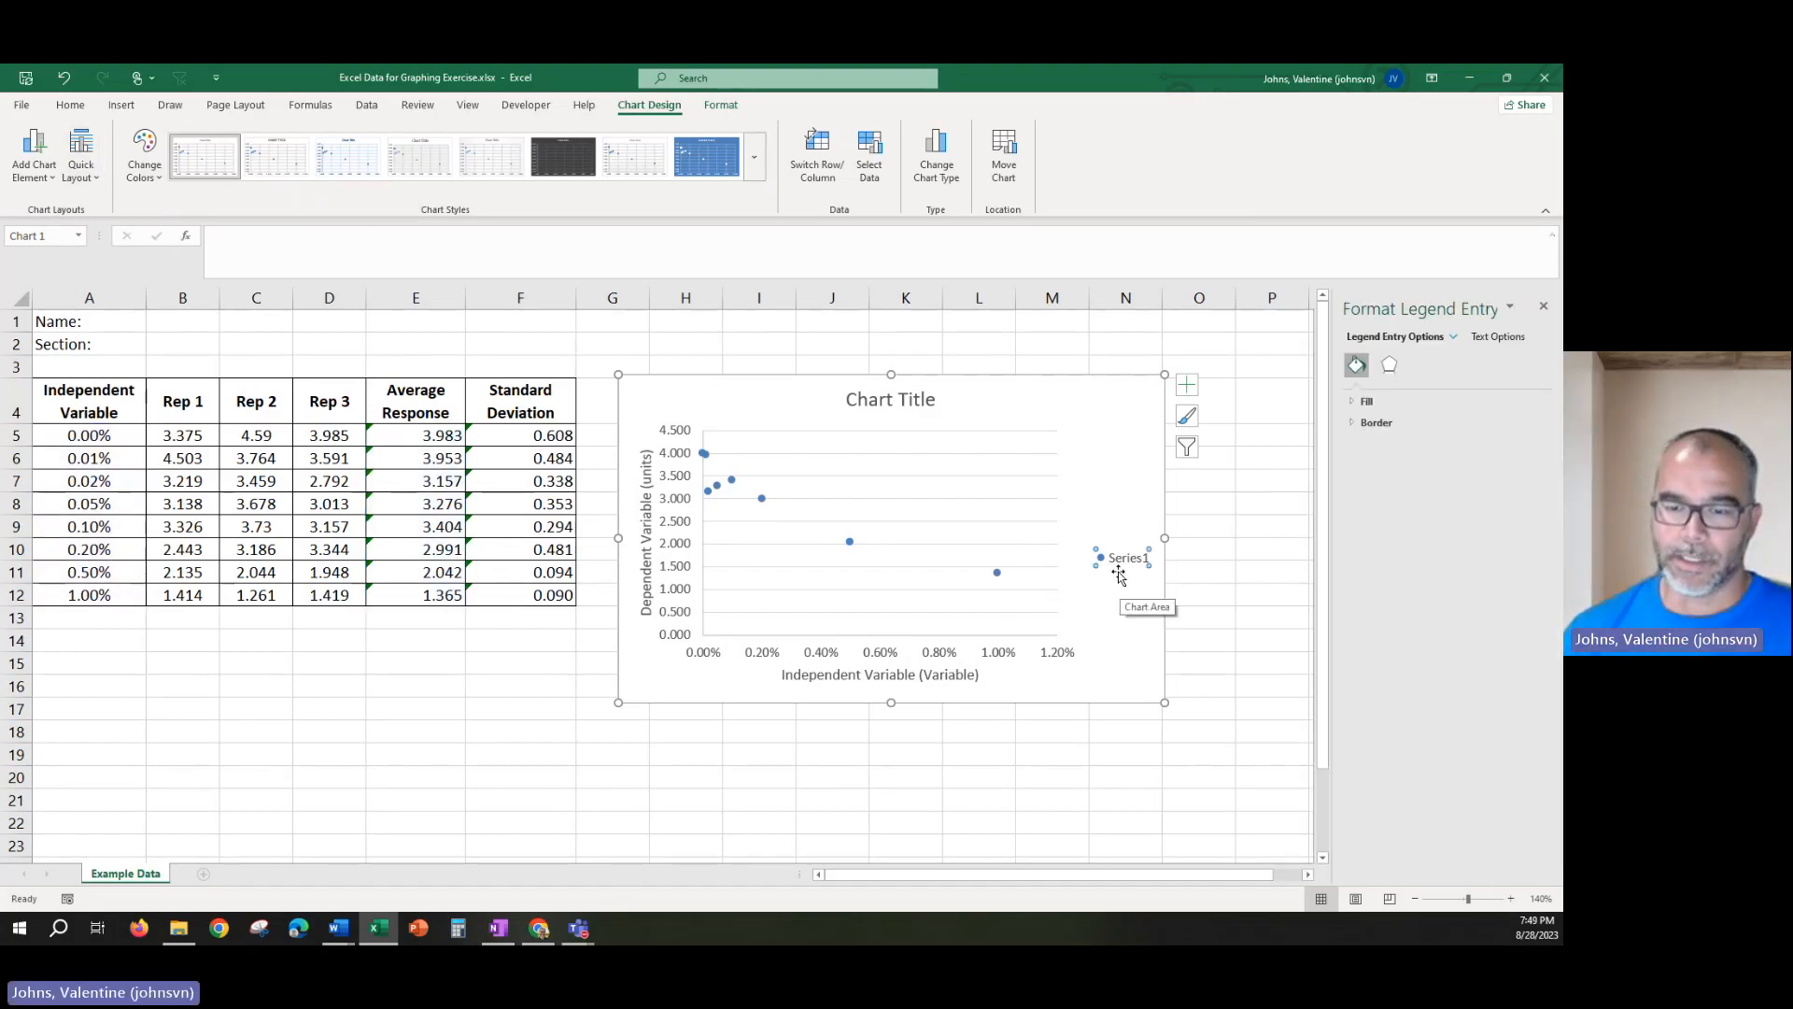
click(1154, 602)
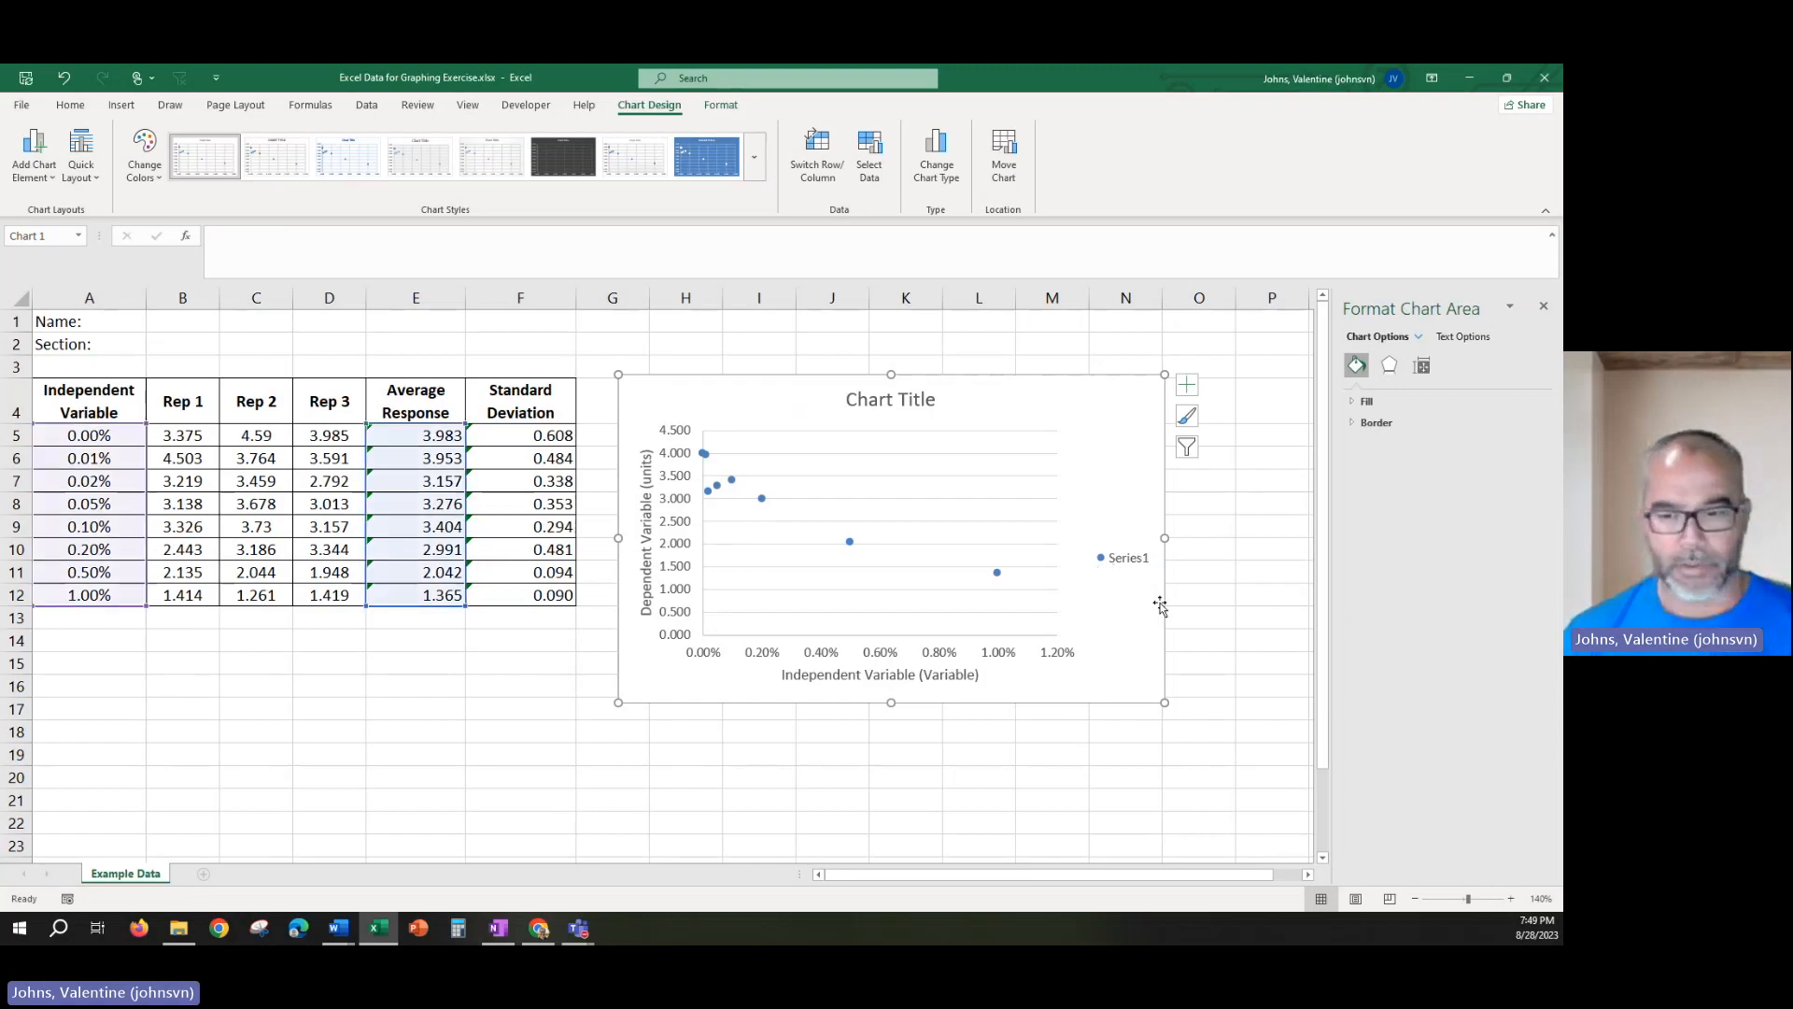
Add a linear trendline to the chart's plotted average response series.
click(849, 541)
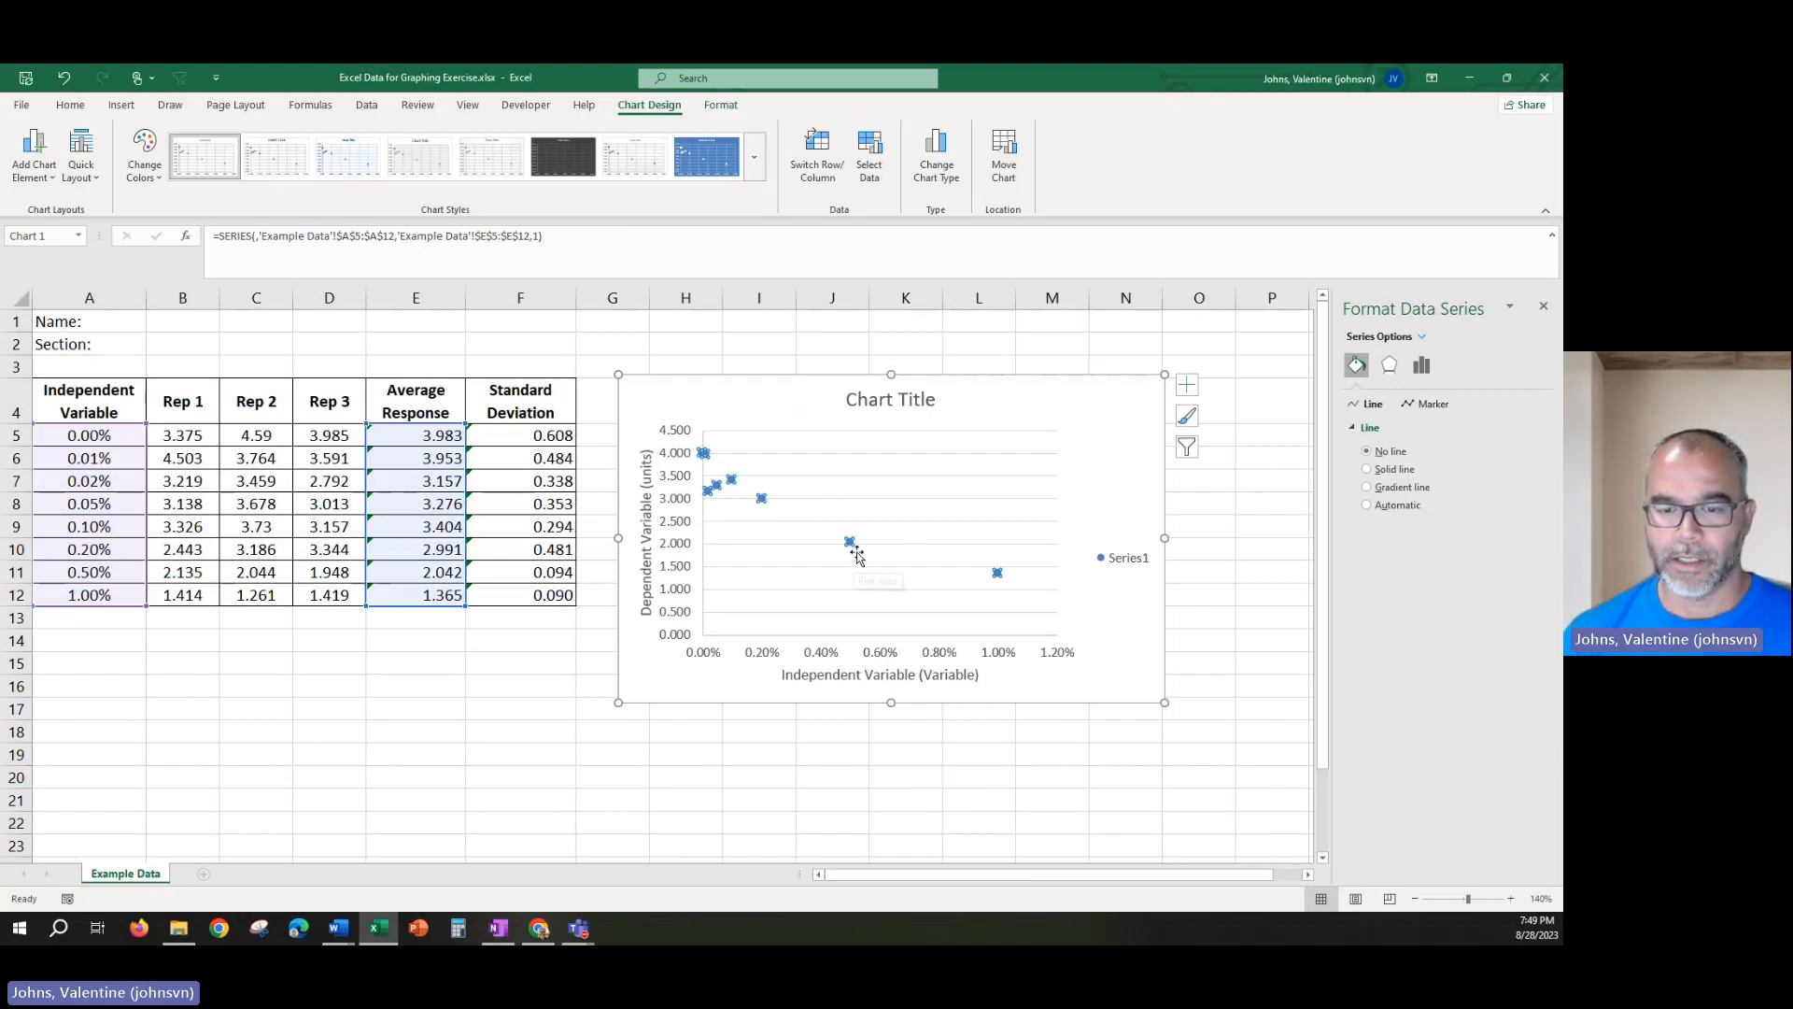
click(848, 541)
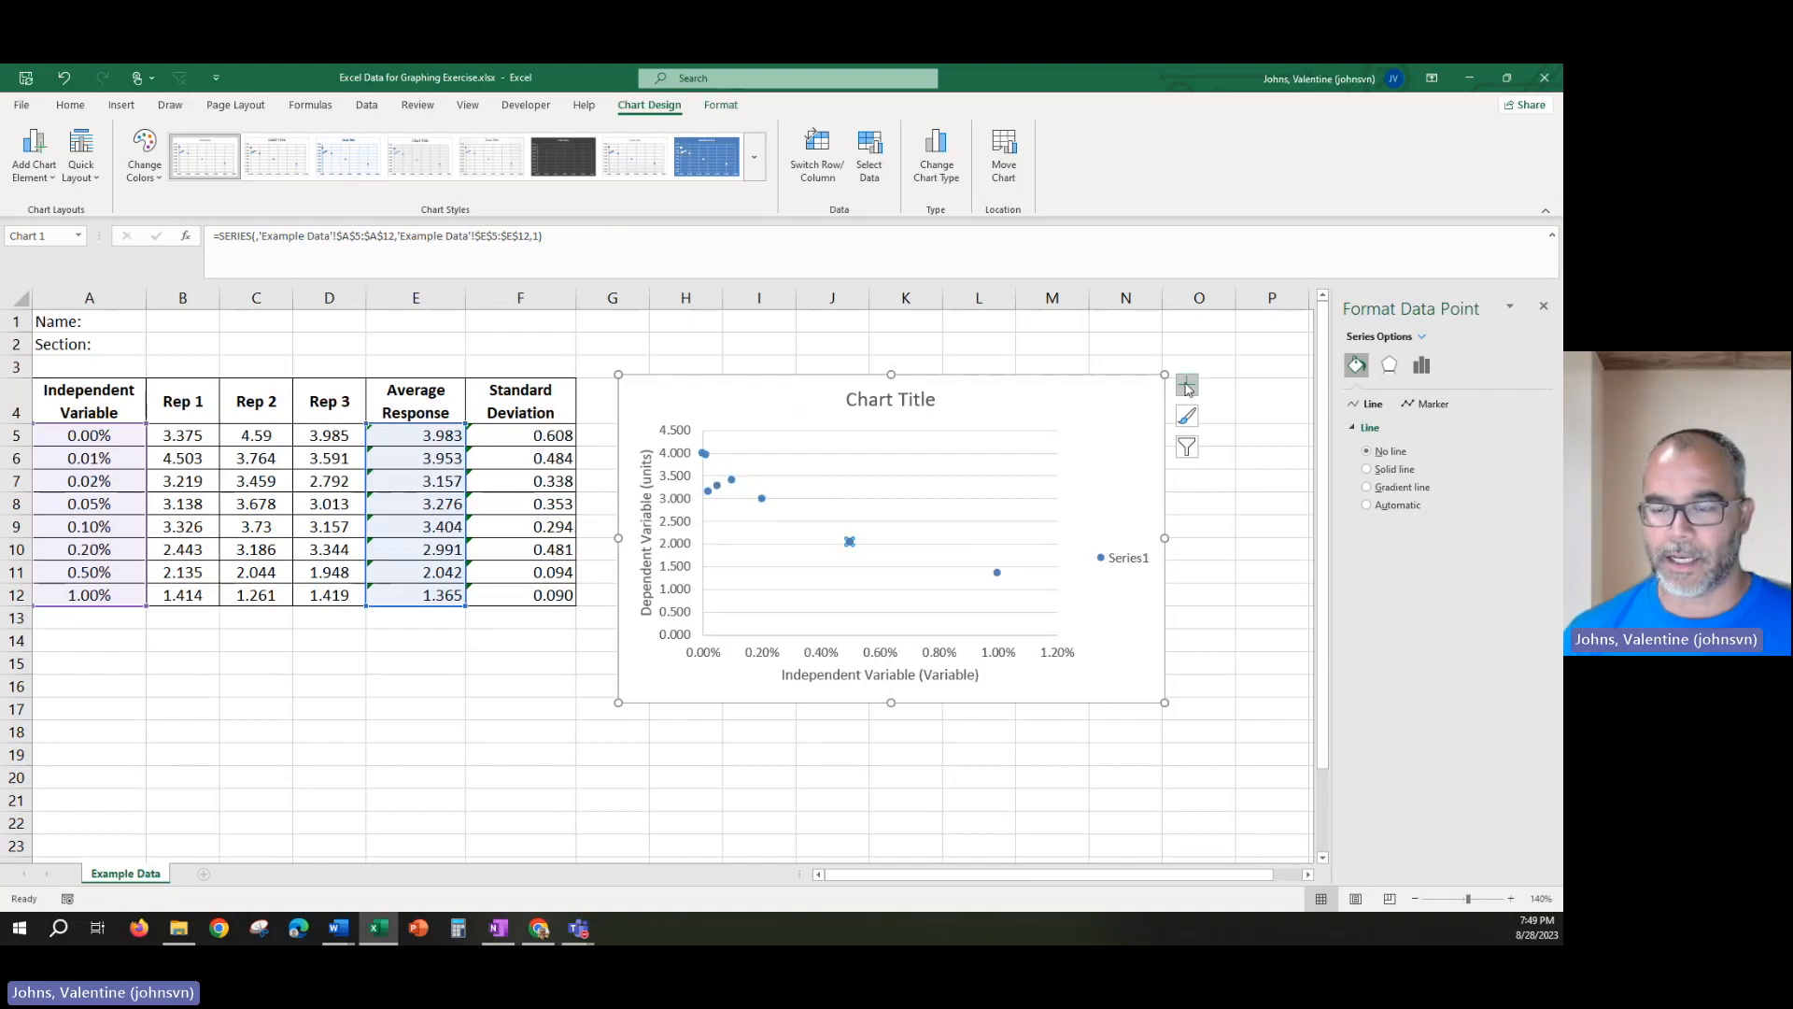
click(1187, 386)
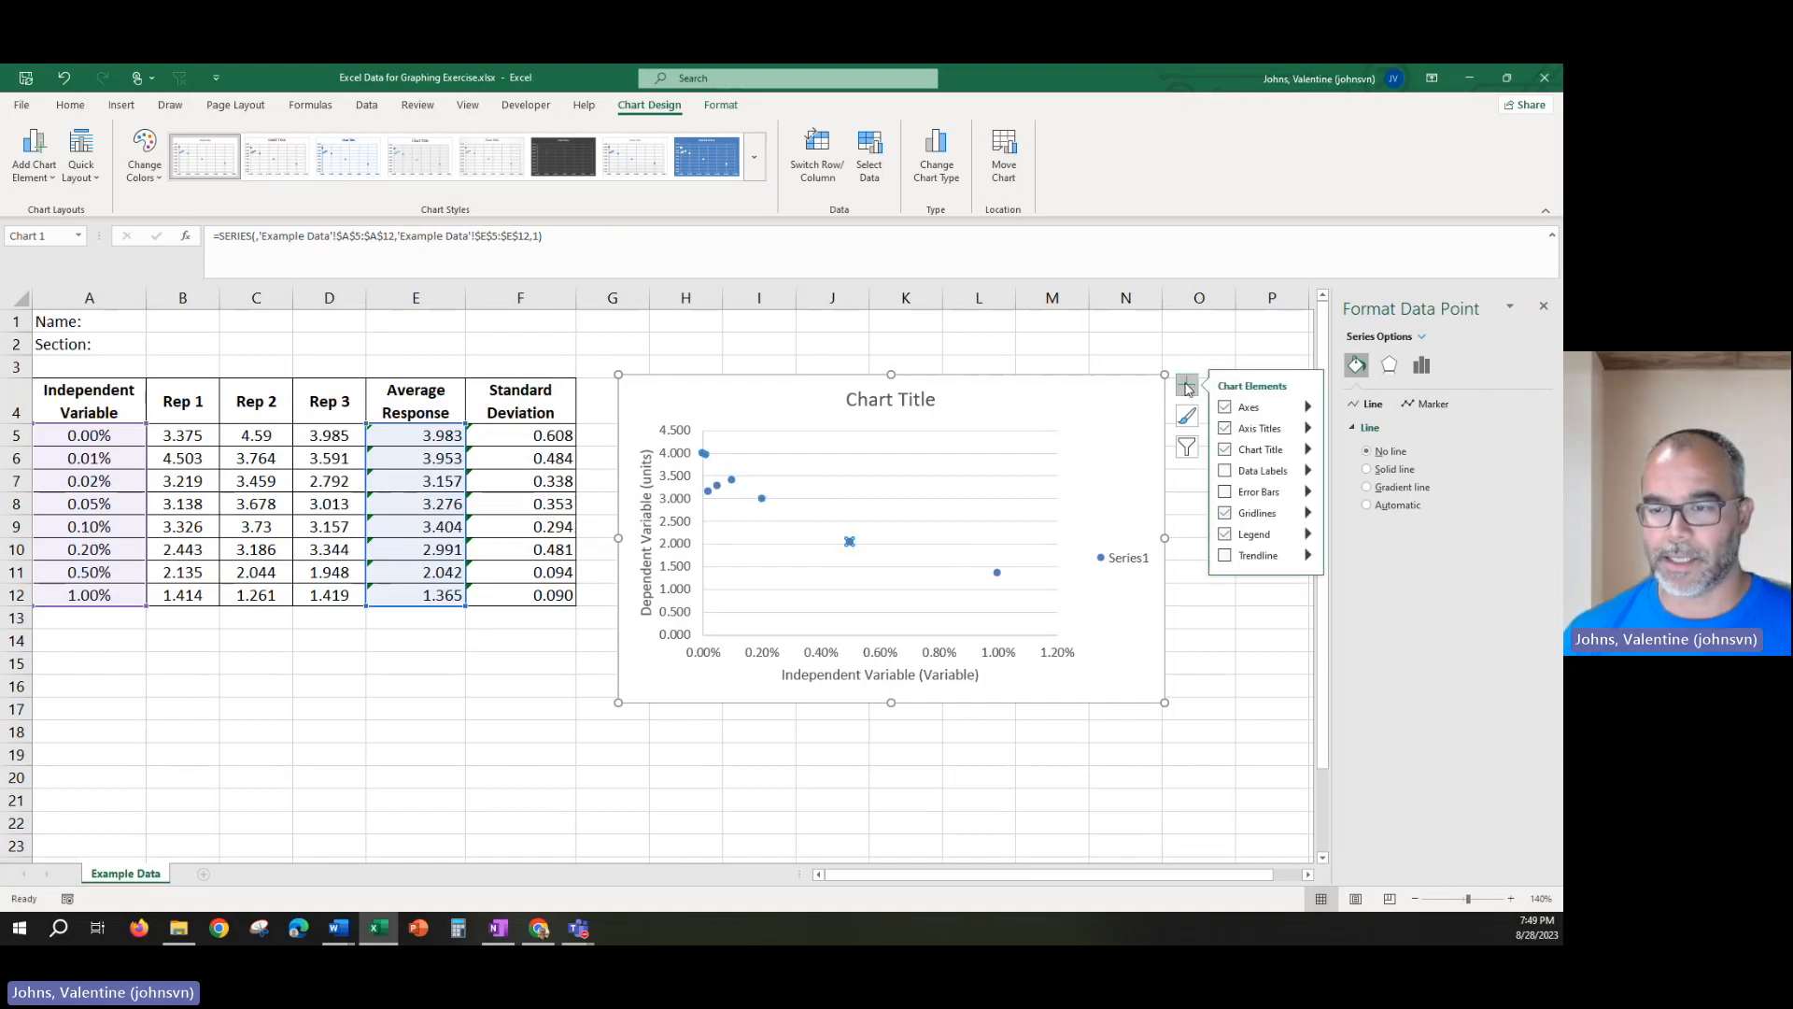
click(1226, 557)
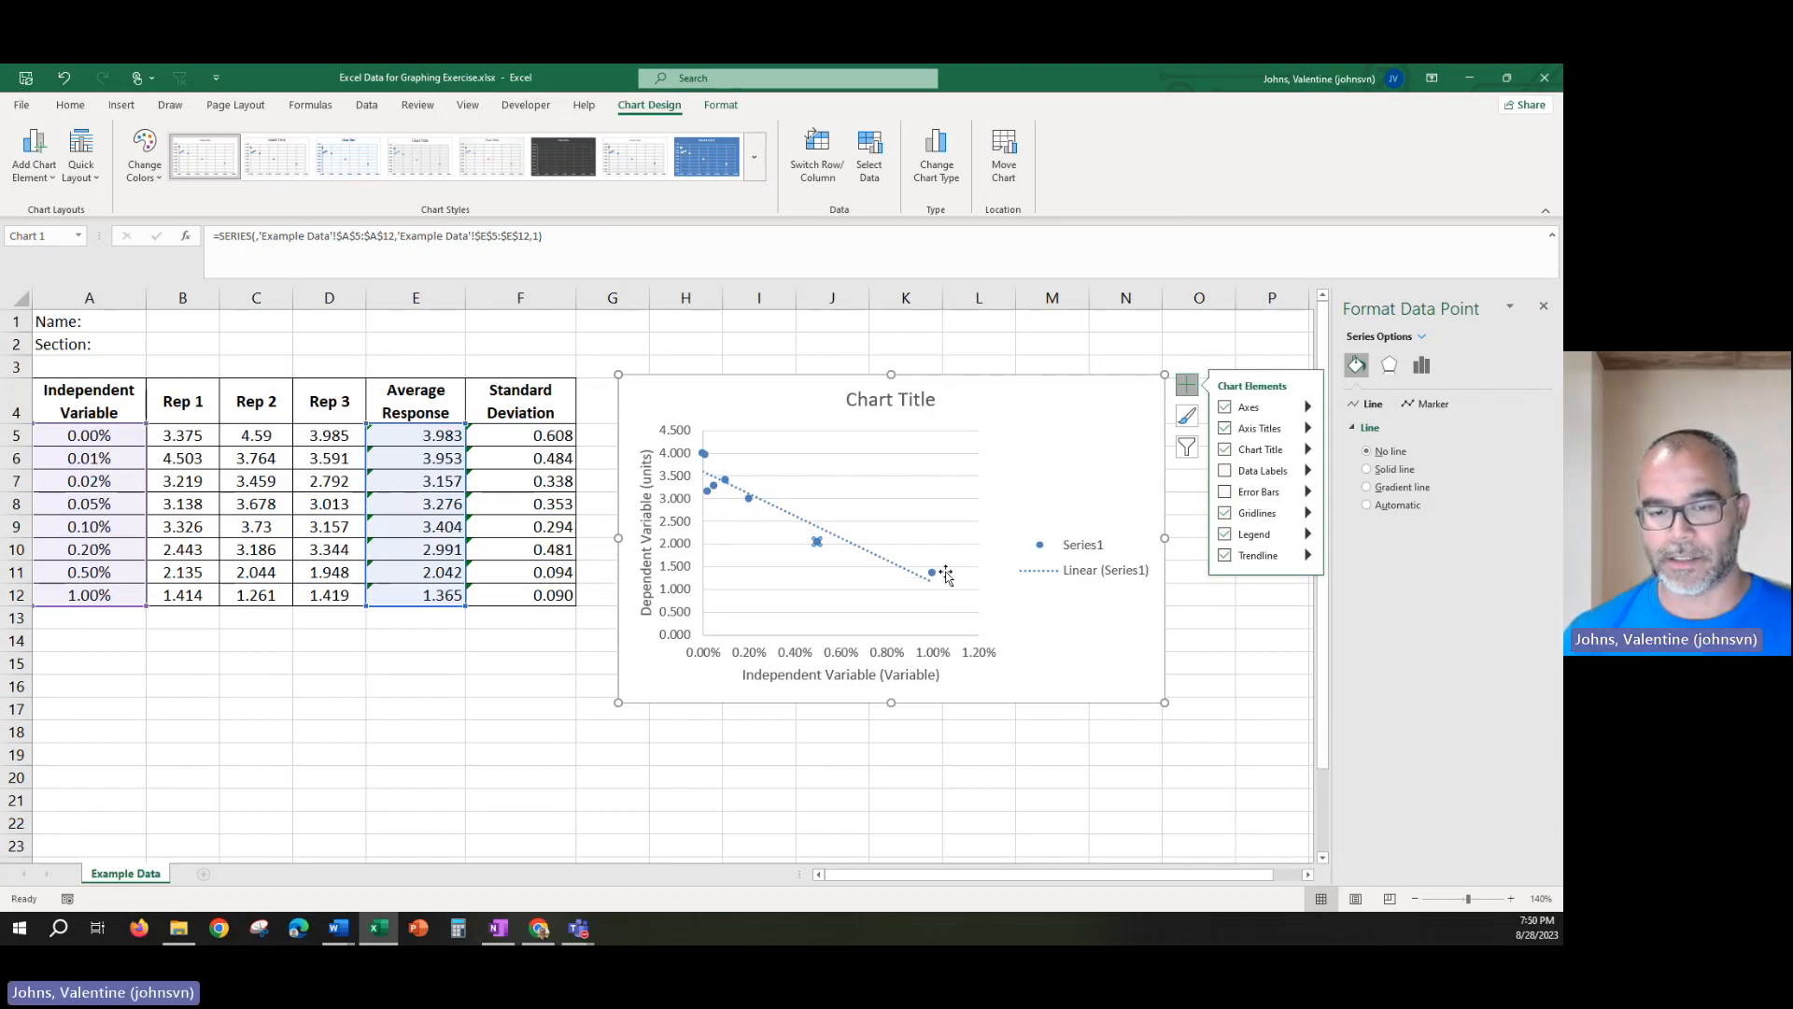
Open the additional trendline options for the plotted series and display the linear trendline's equation and R-squared value on the chart.
click(1308, 556)
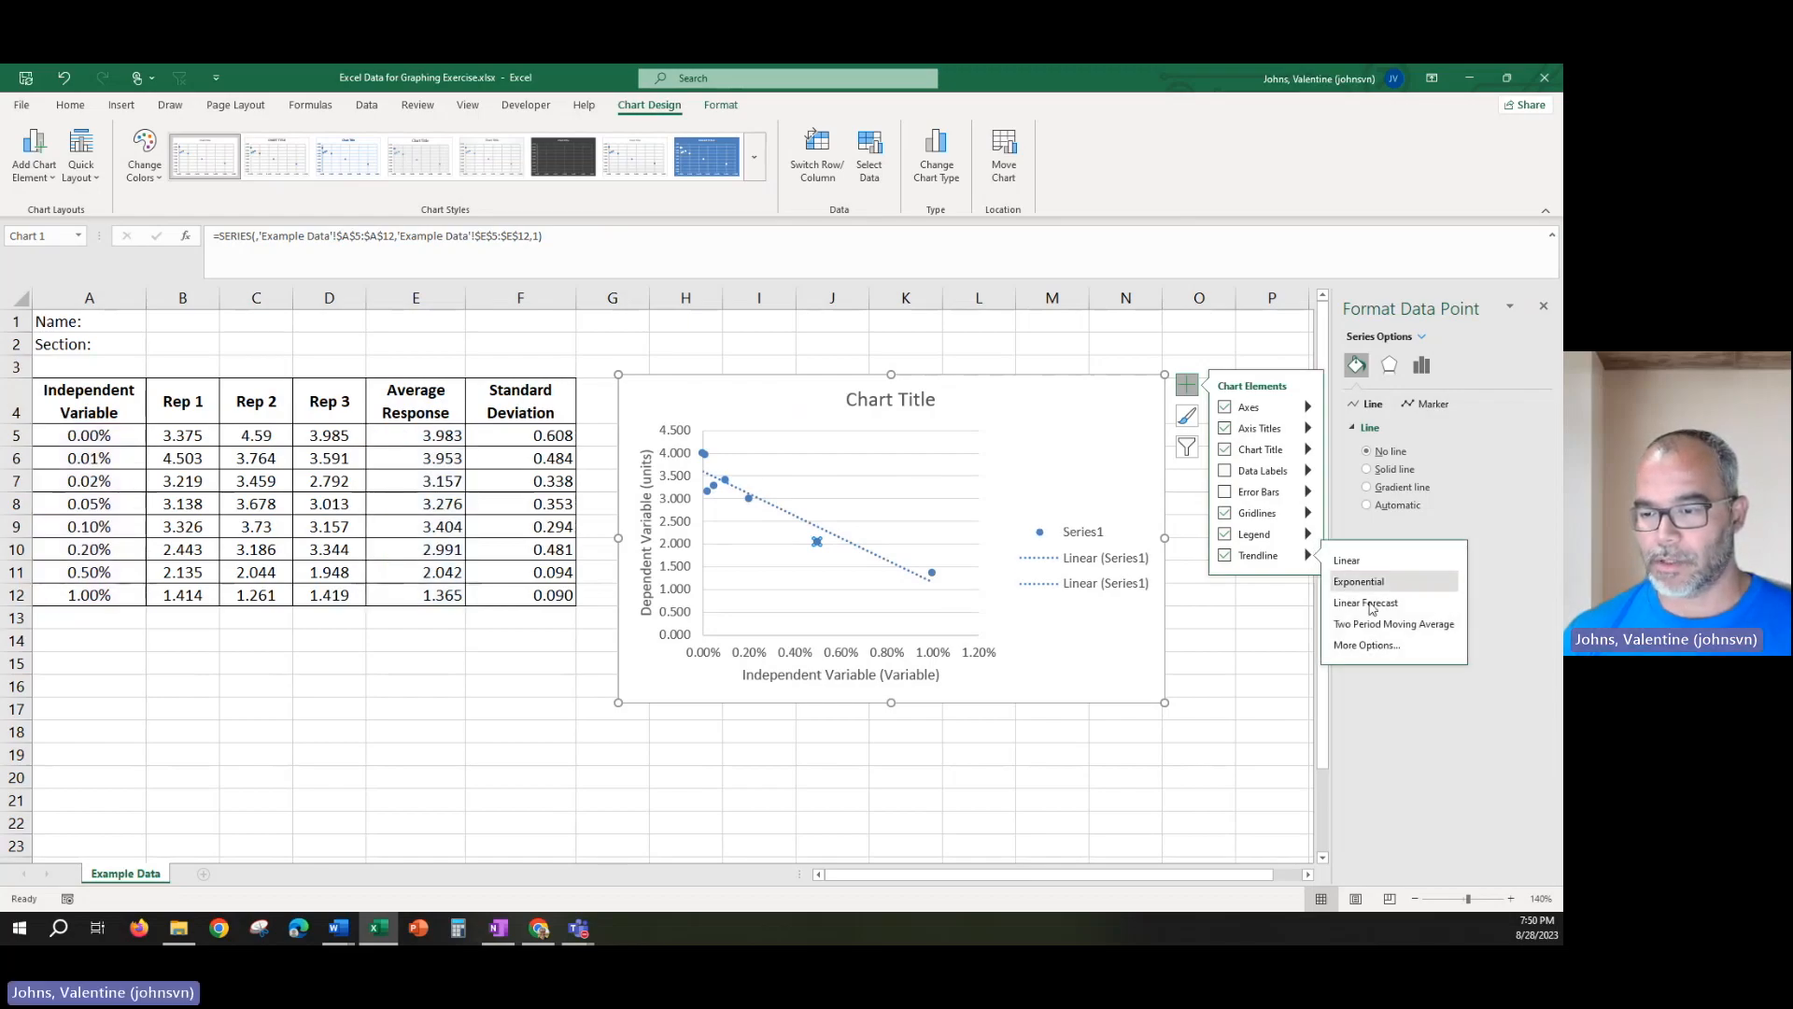
click(1375, 646)
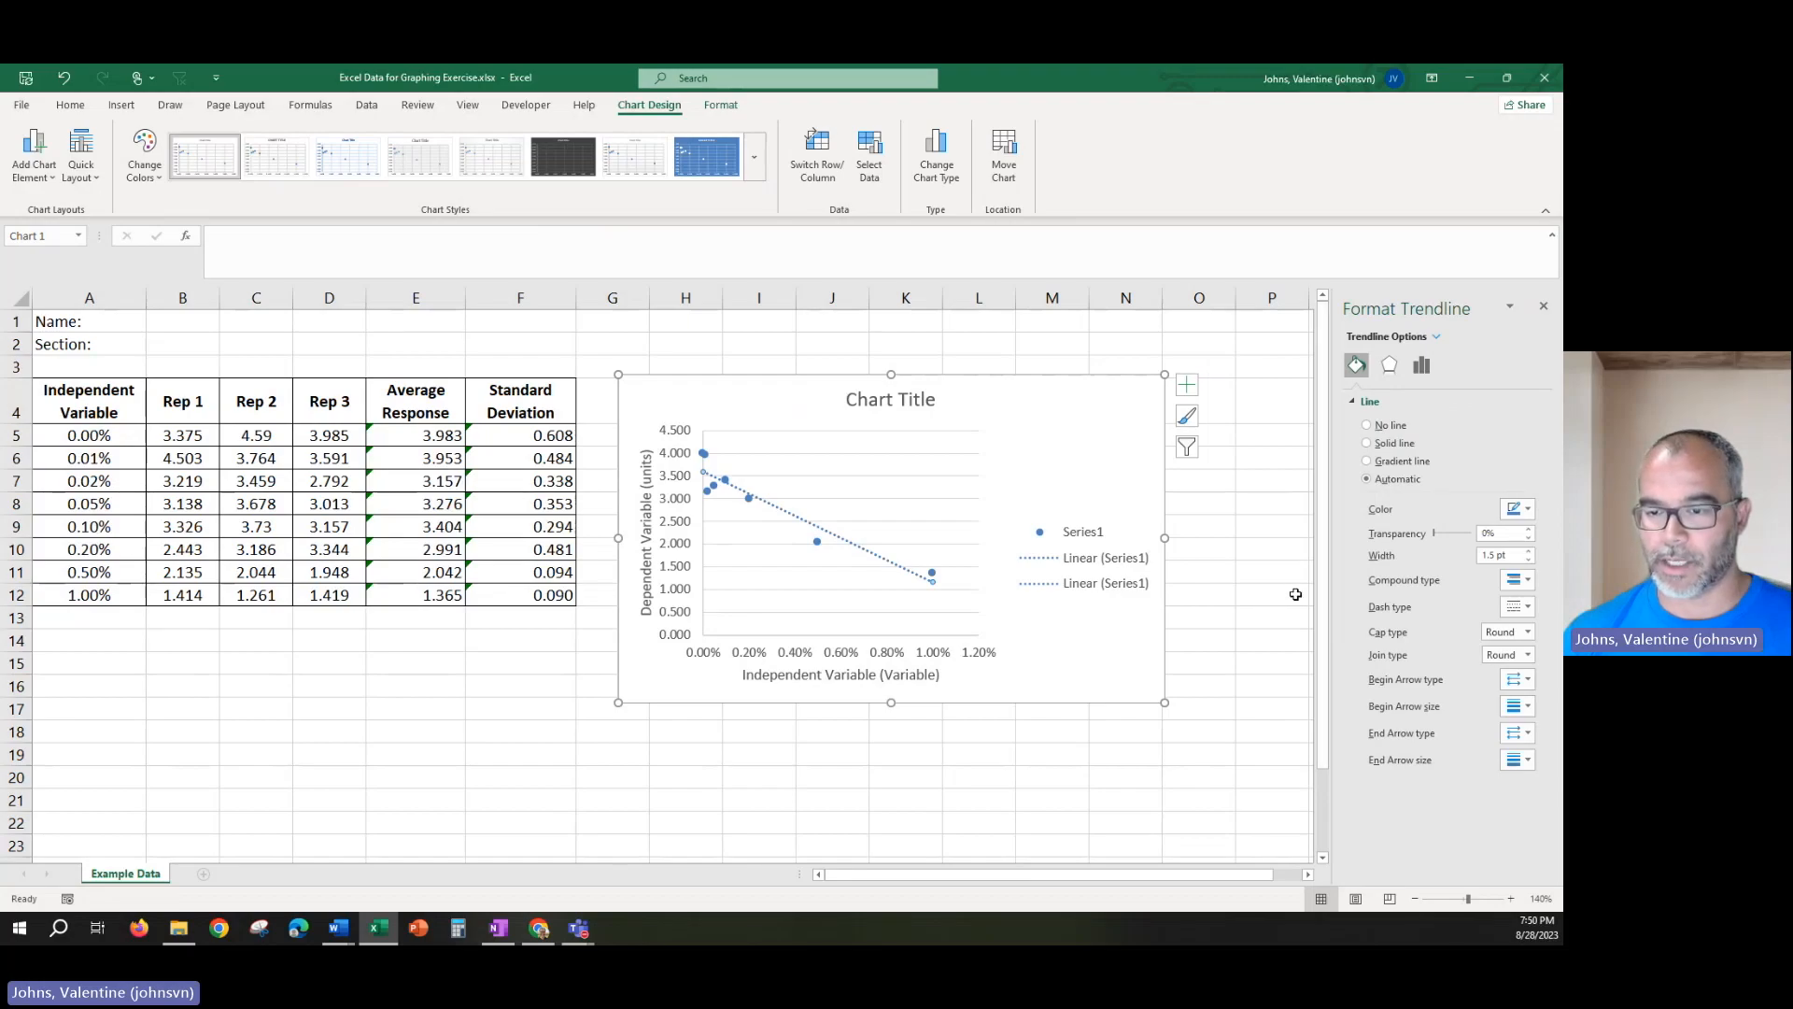
click(1436, 337)
click(1434, 562)
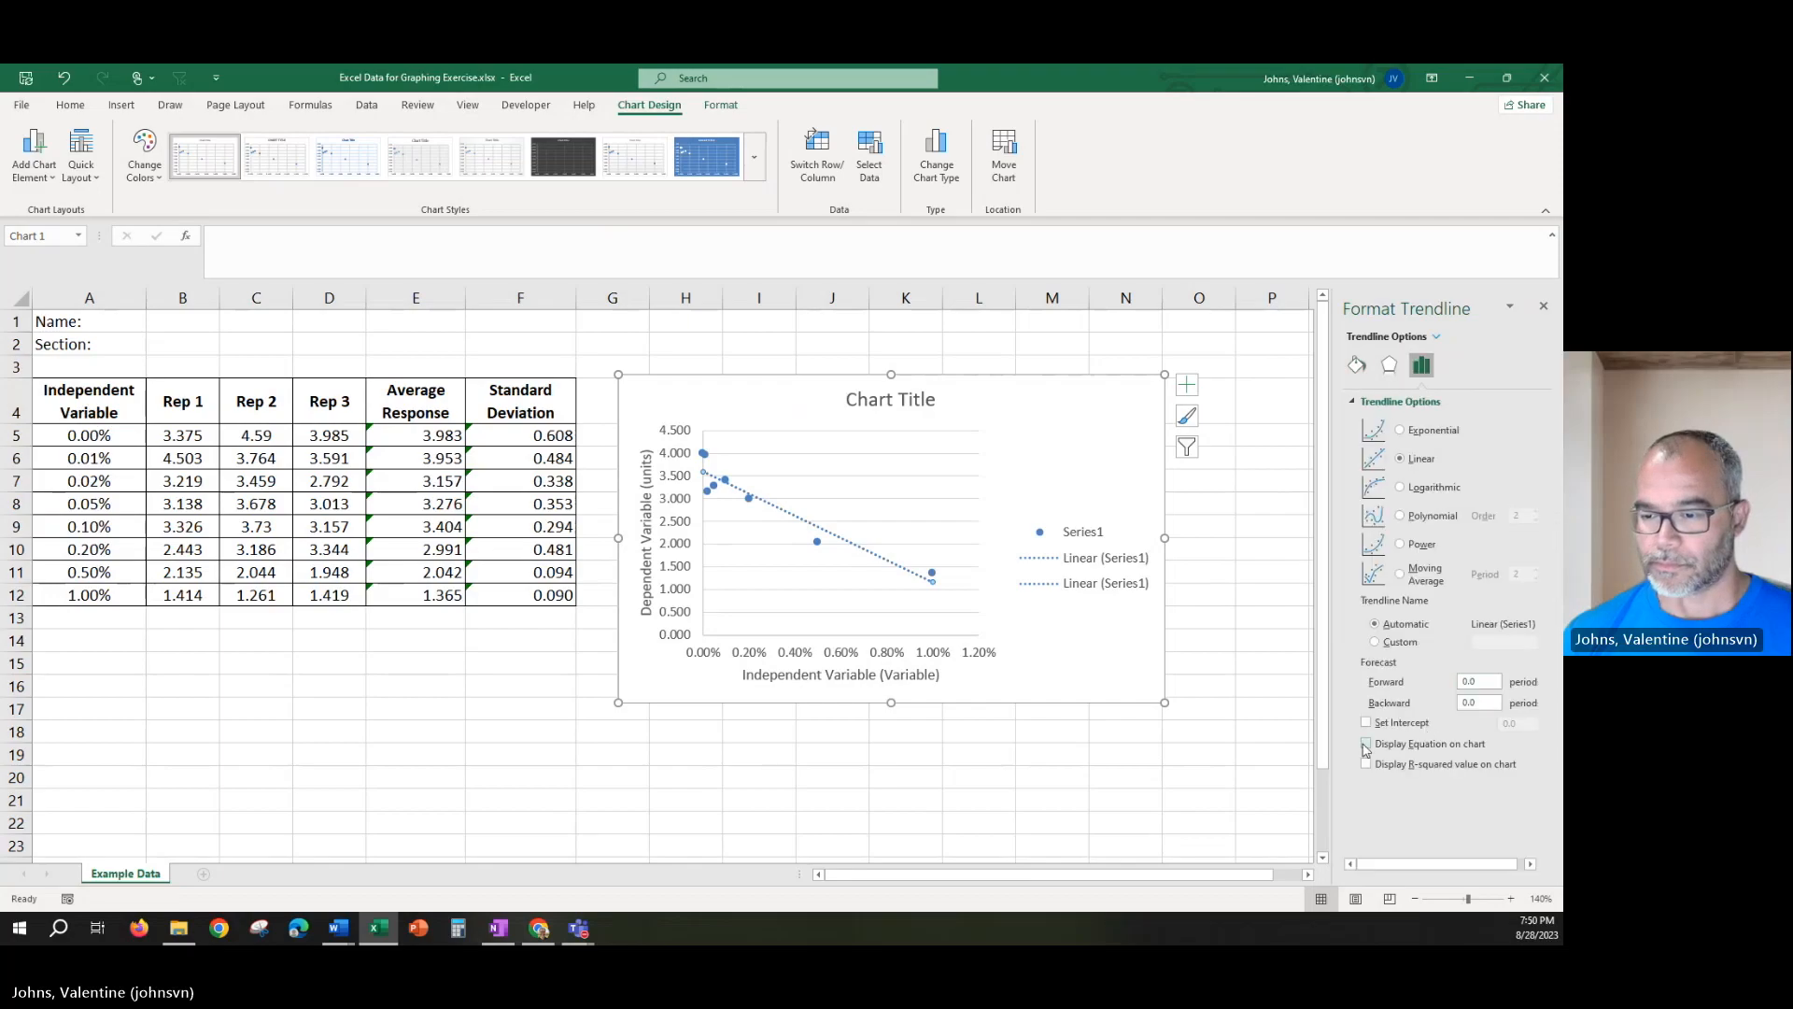
click(1355, 365)
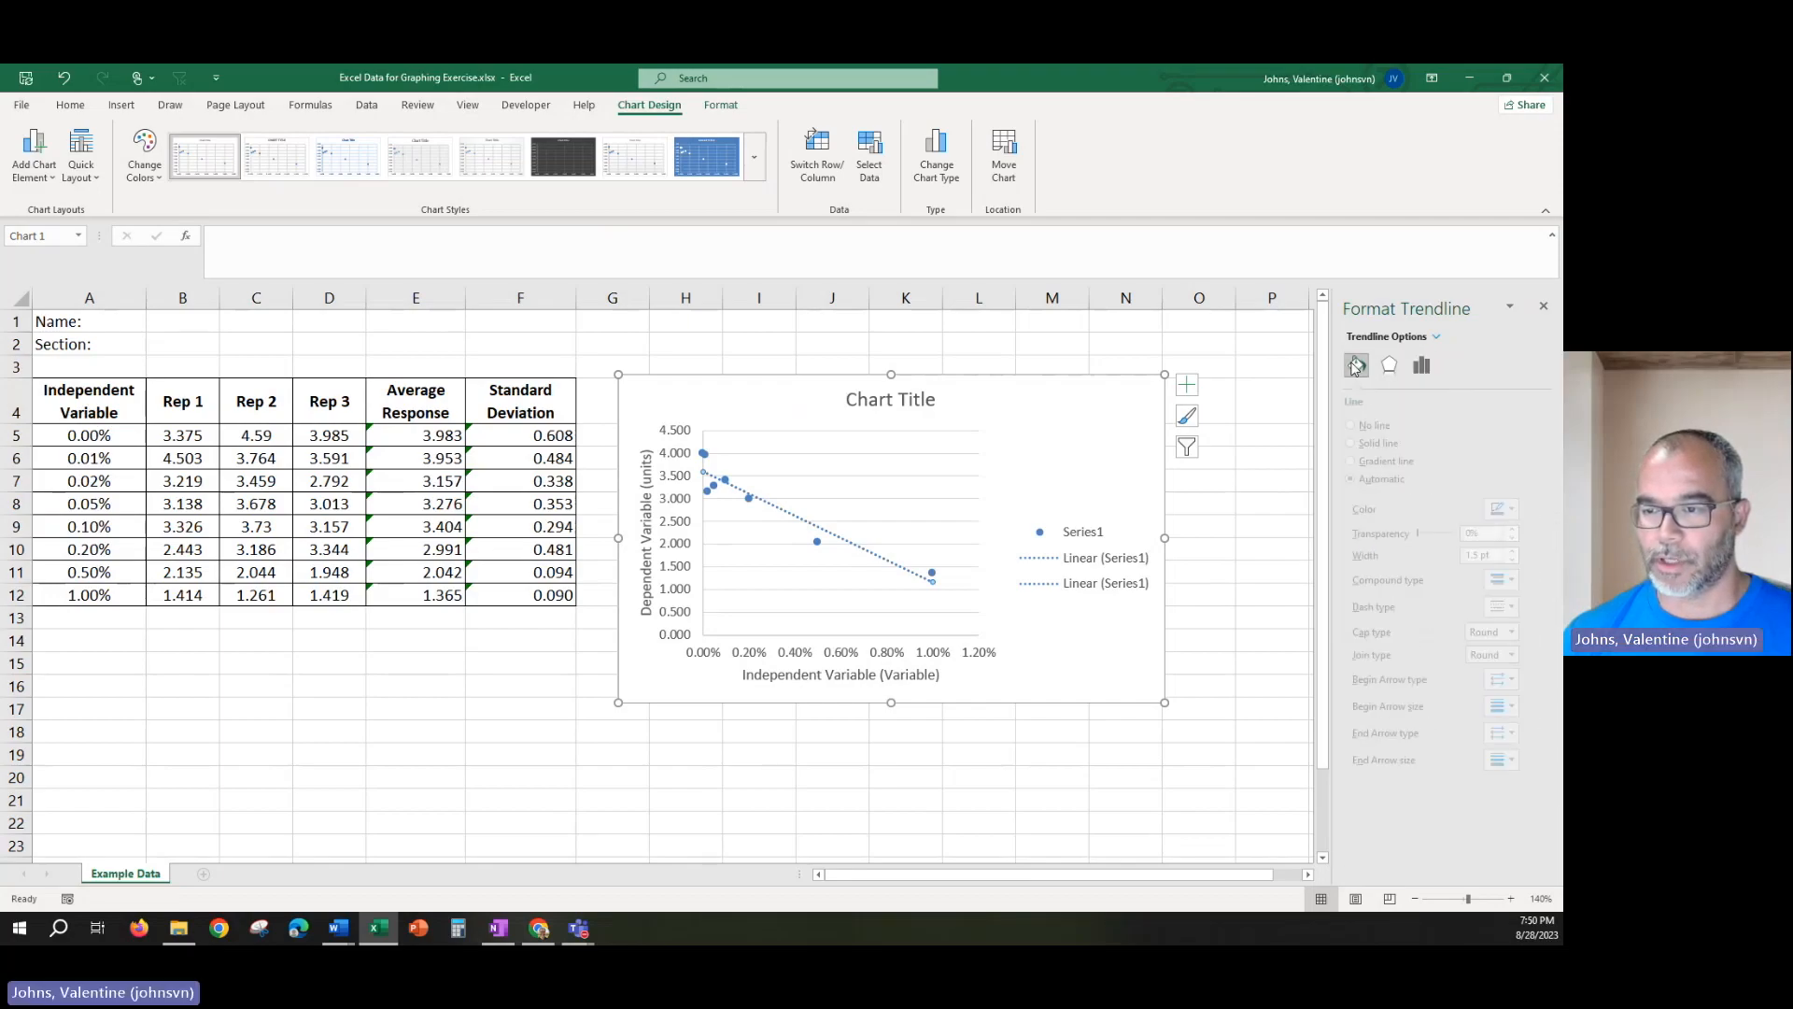
click(1421, 367)
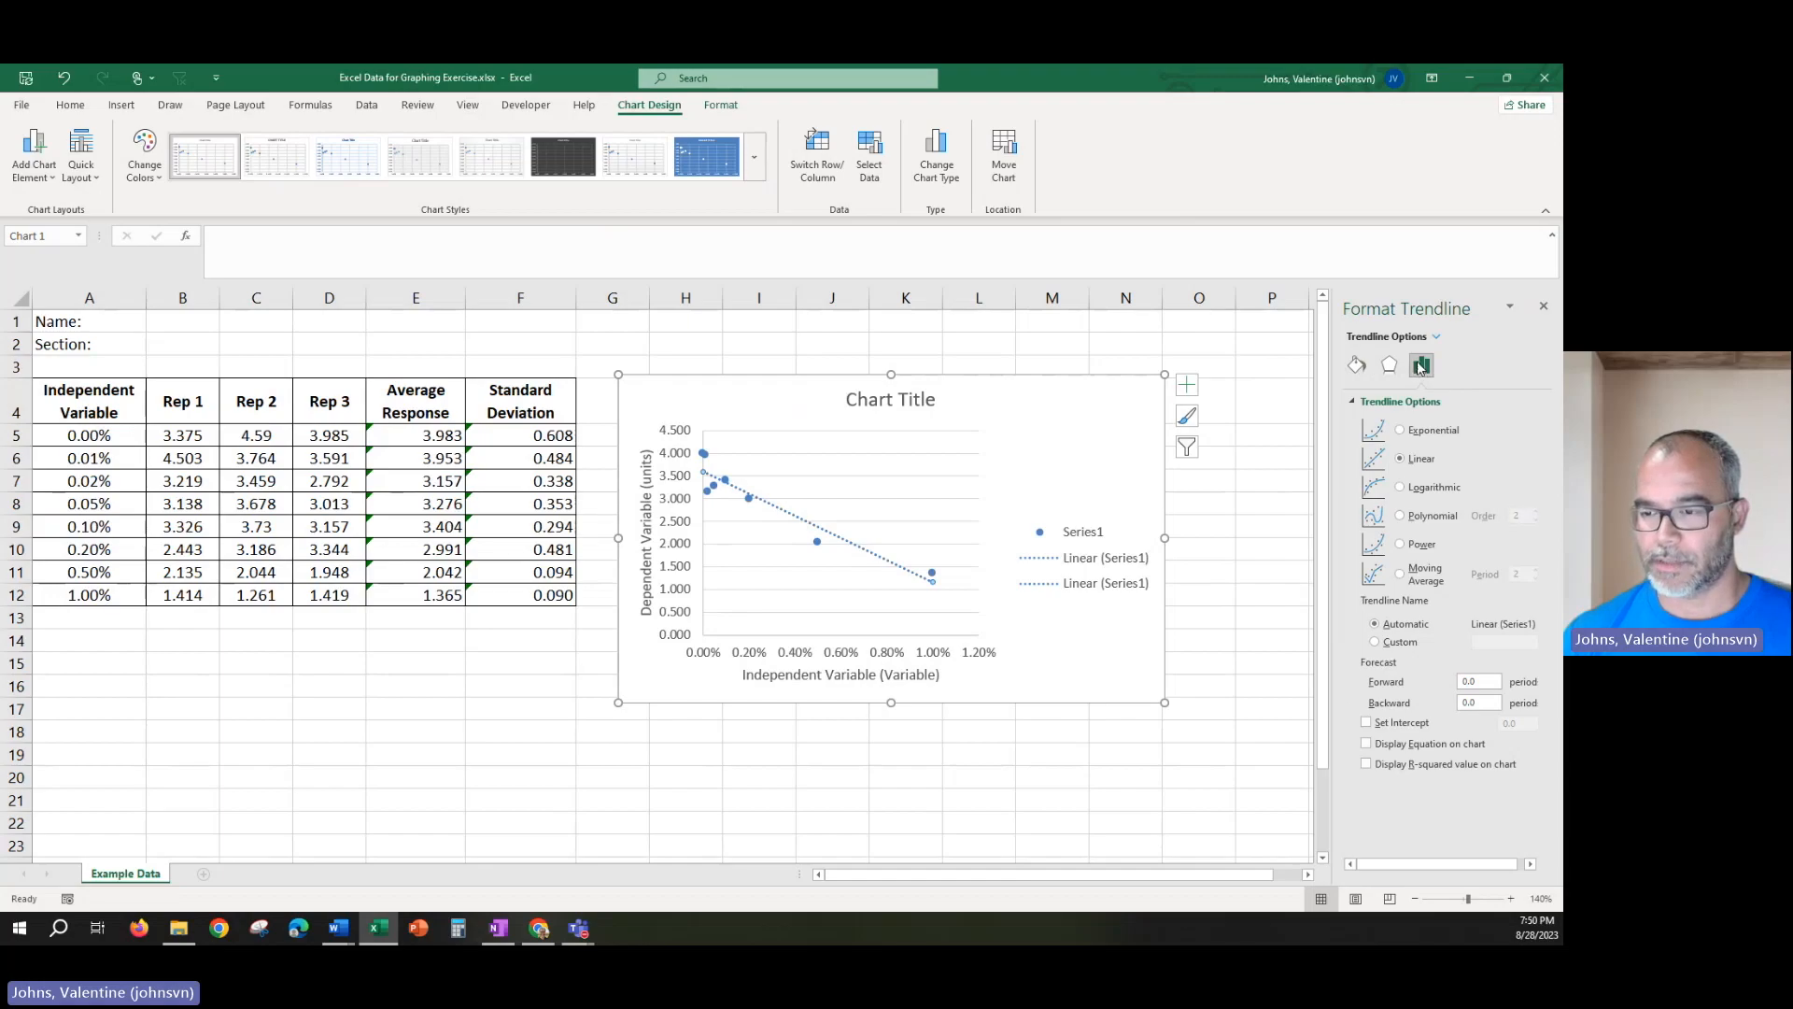
click(1366, 745)
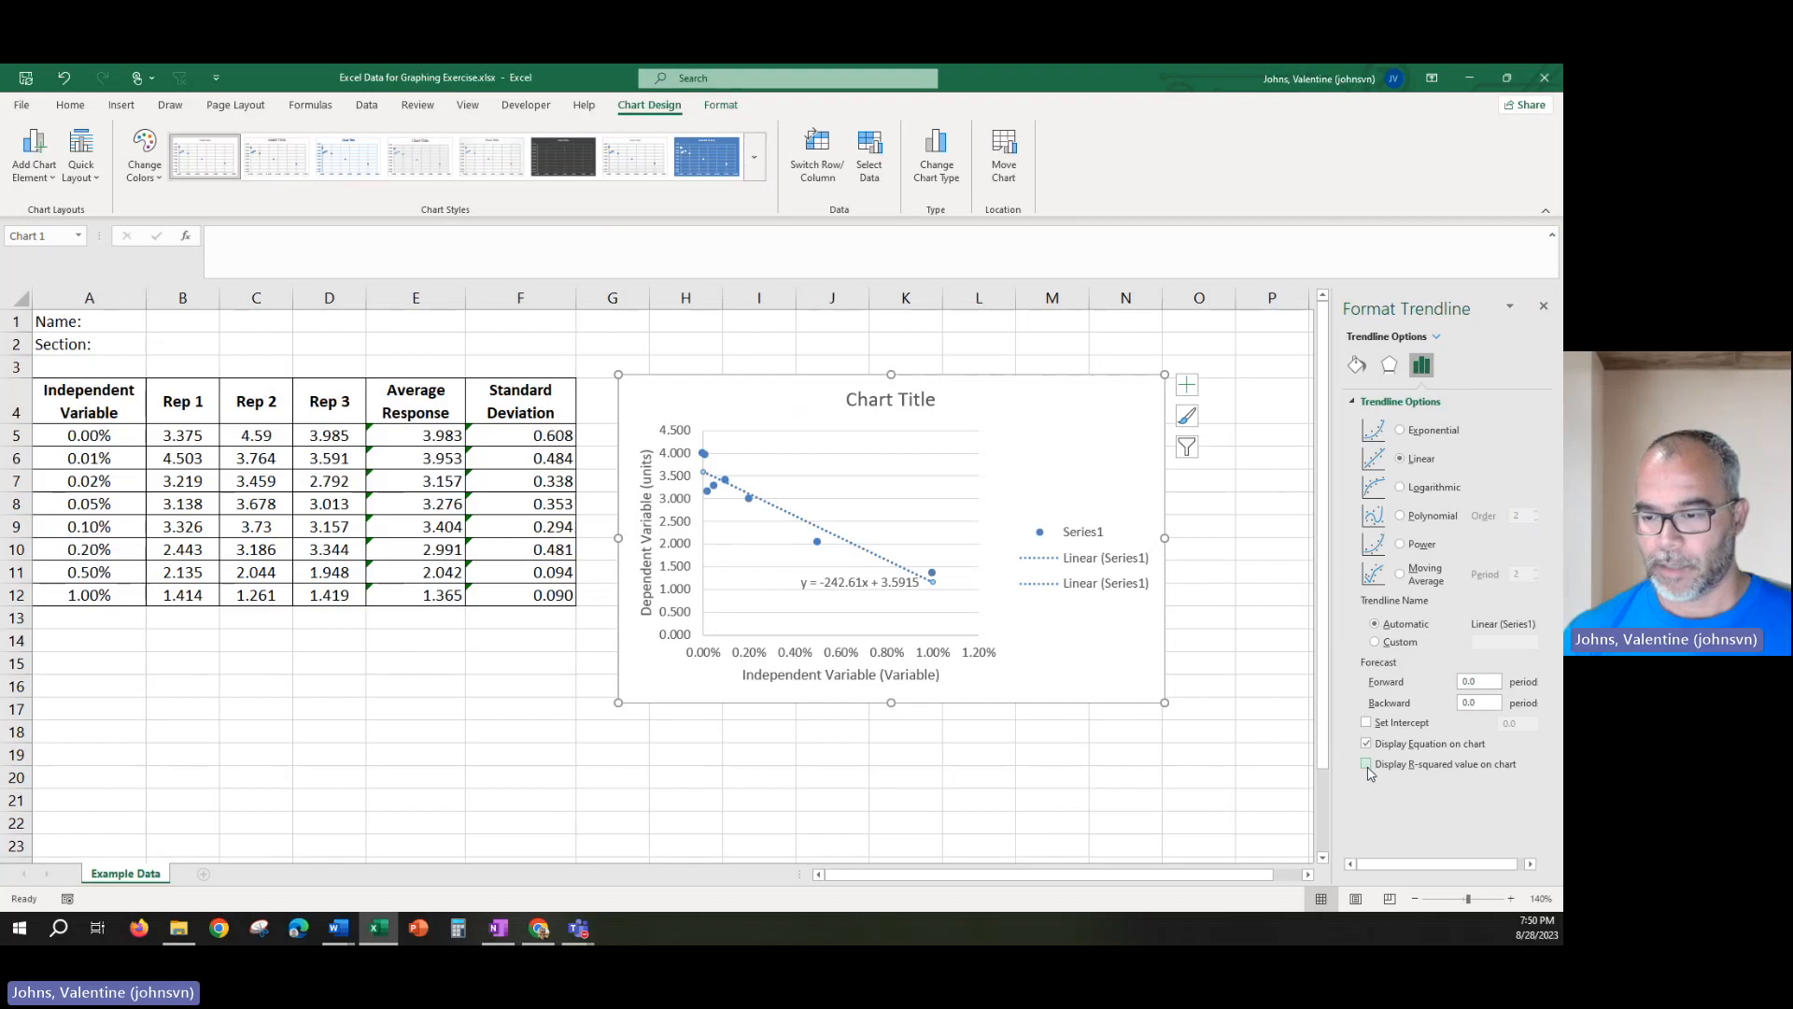
click(1368, 765)
Move the trendline equation and R-squared label off the plot into the blank chart area above the legend.
click(861, 598)
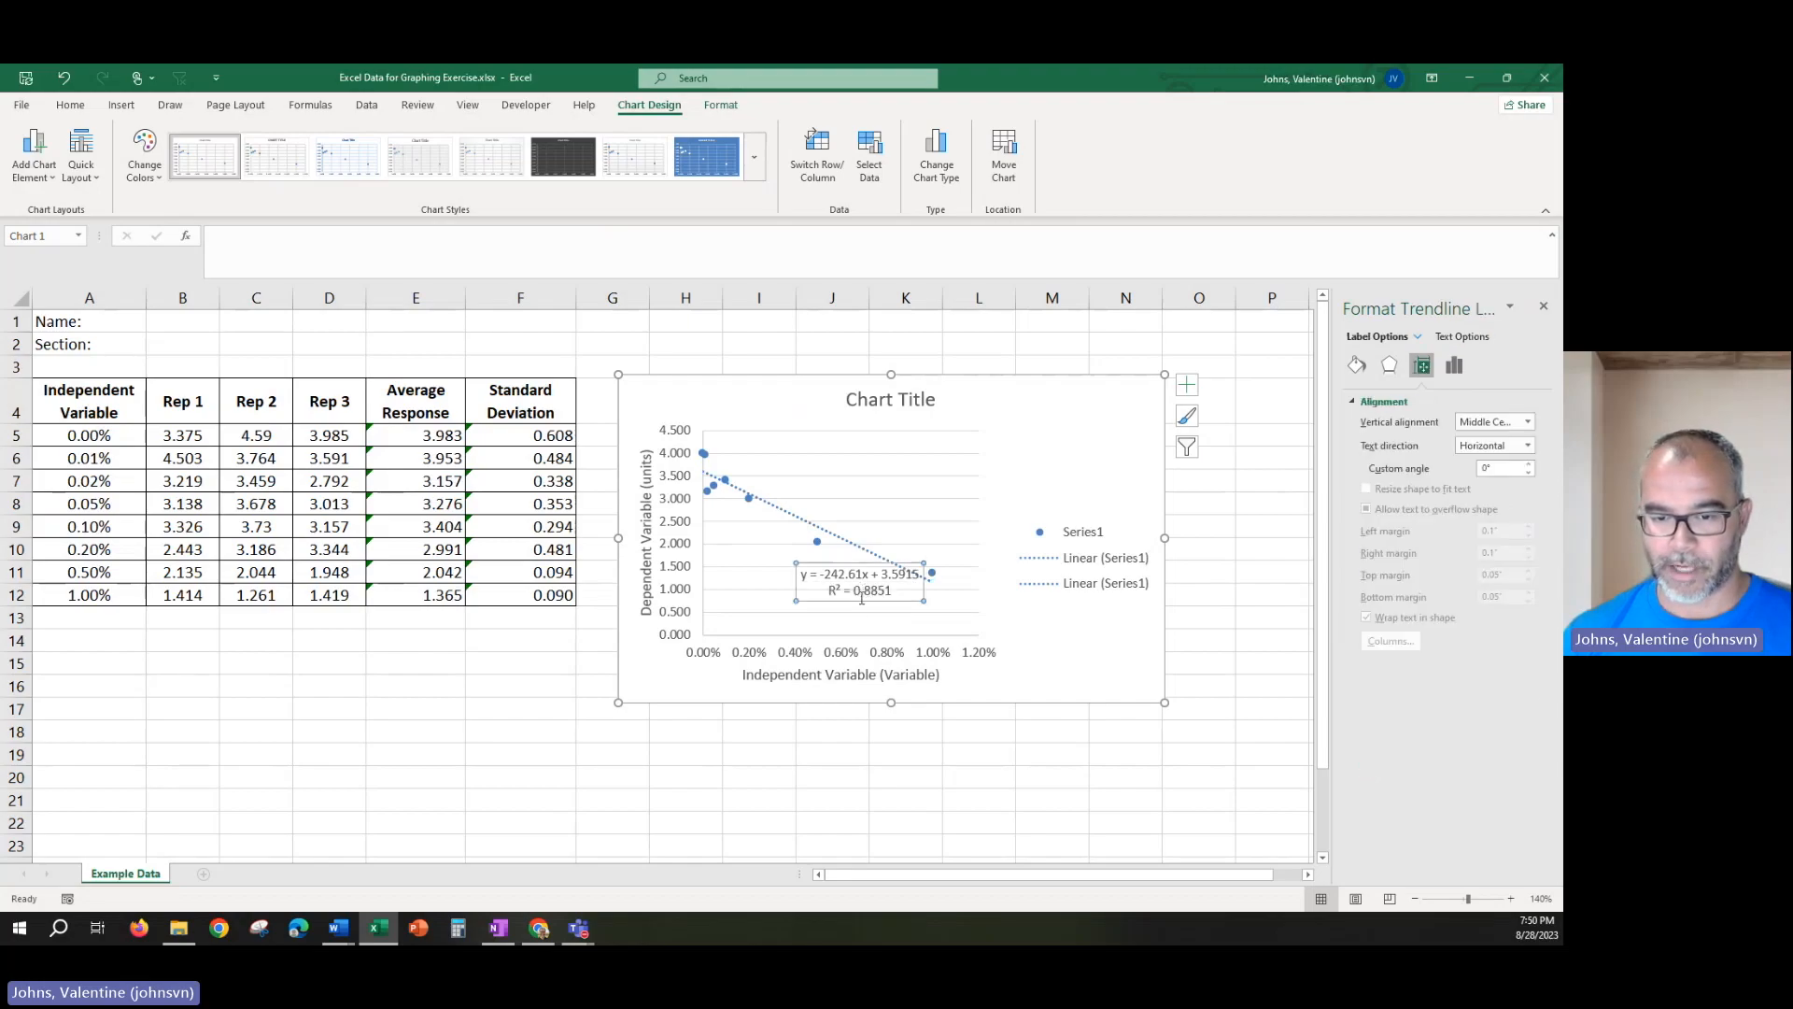
drag(861, 598, 1075, 448)
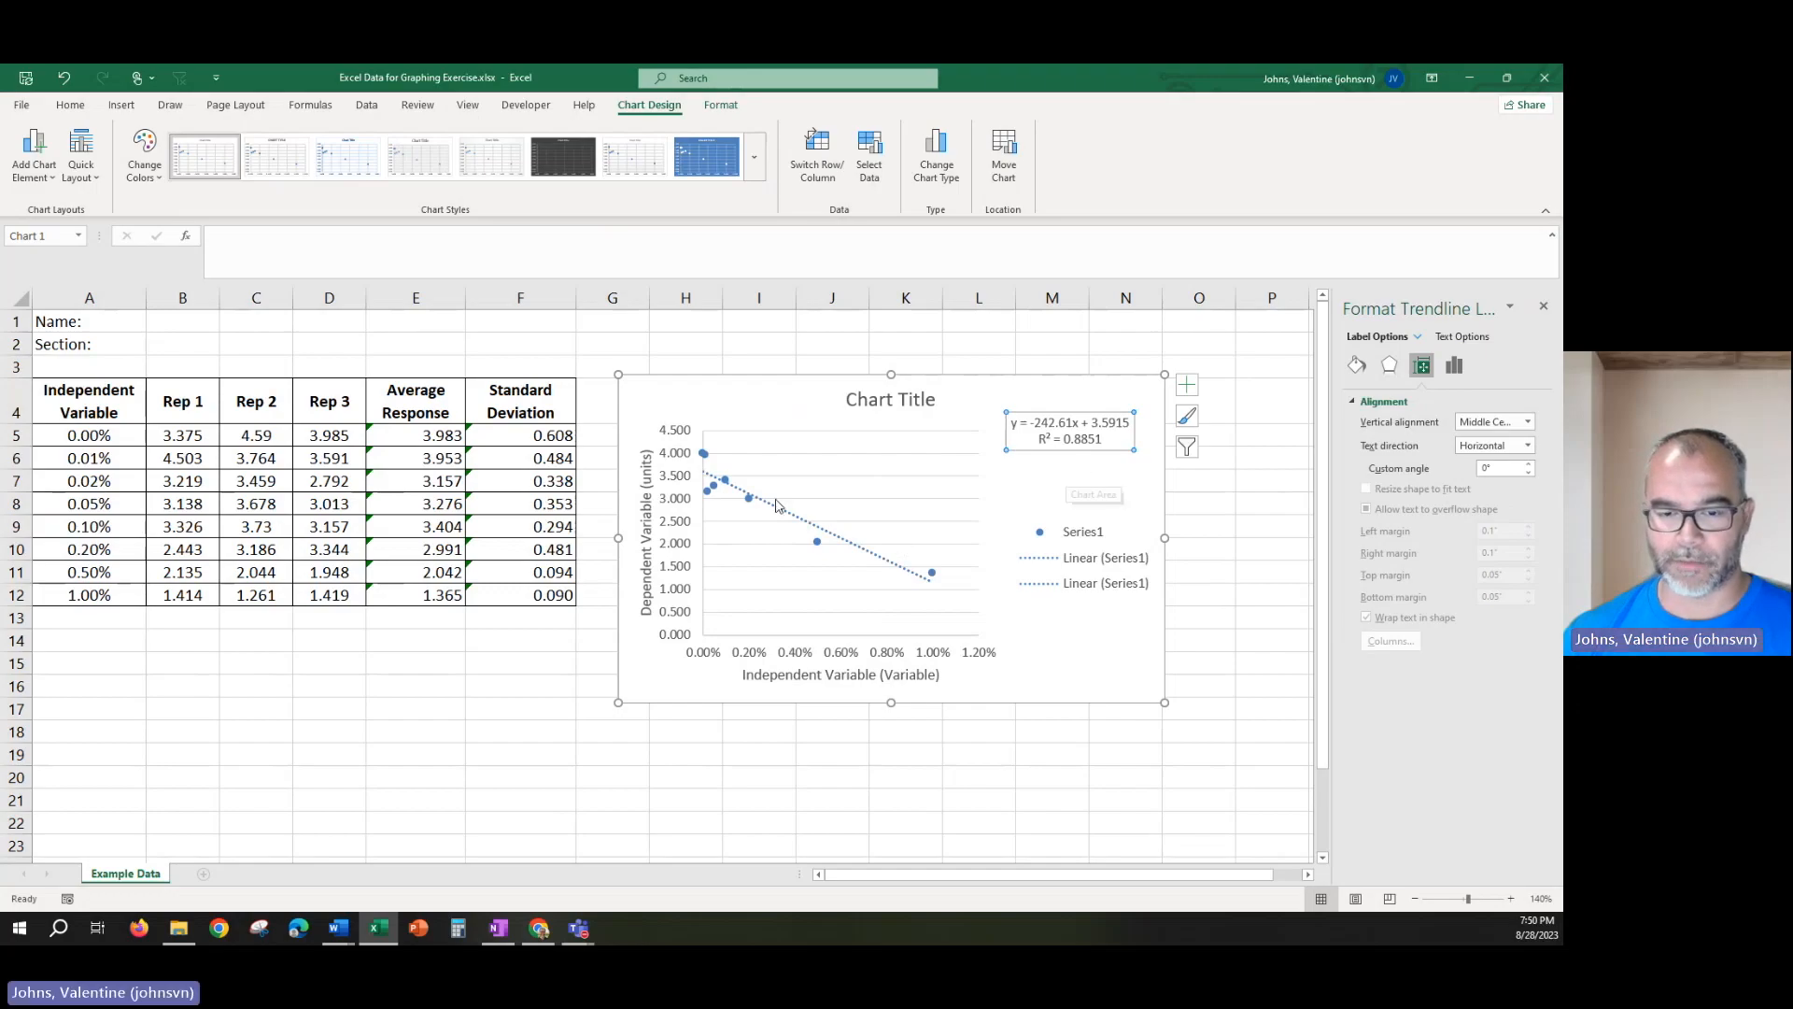
click(1102, 654)
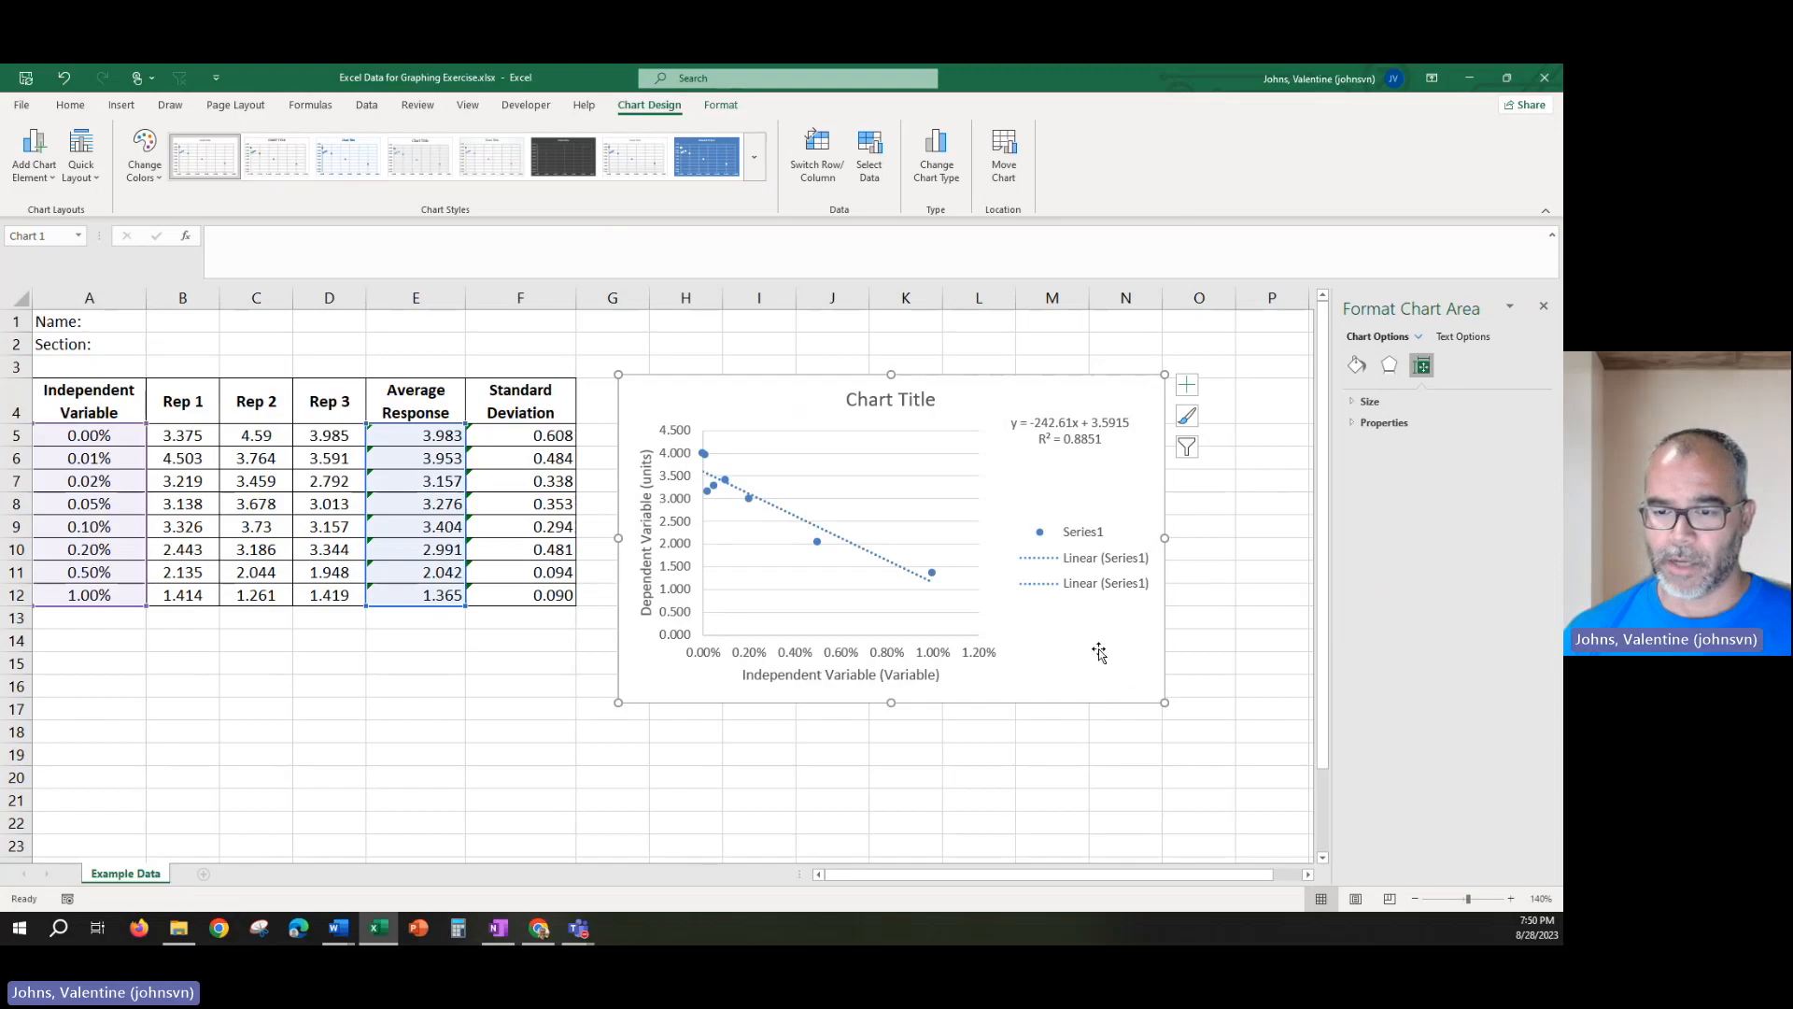
click(1081, 563)
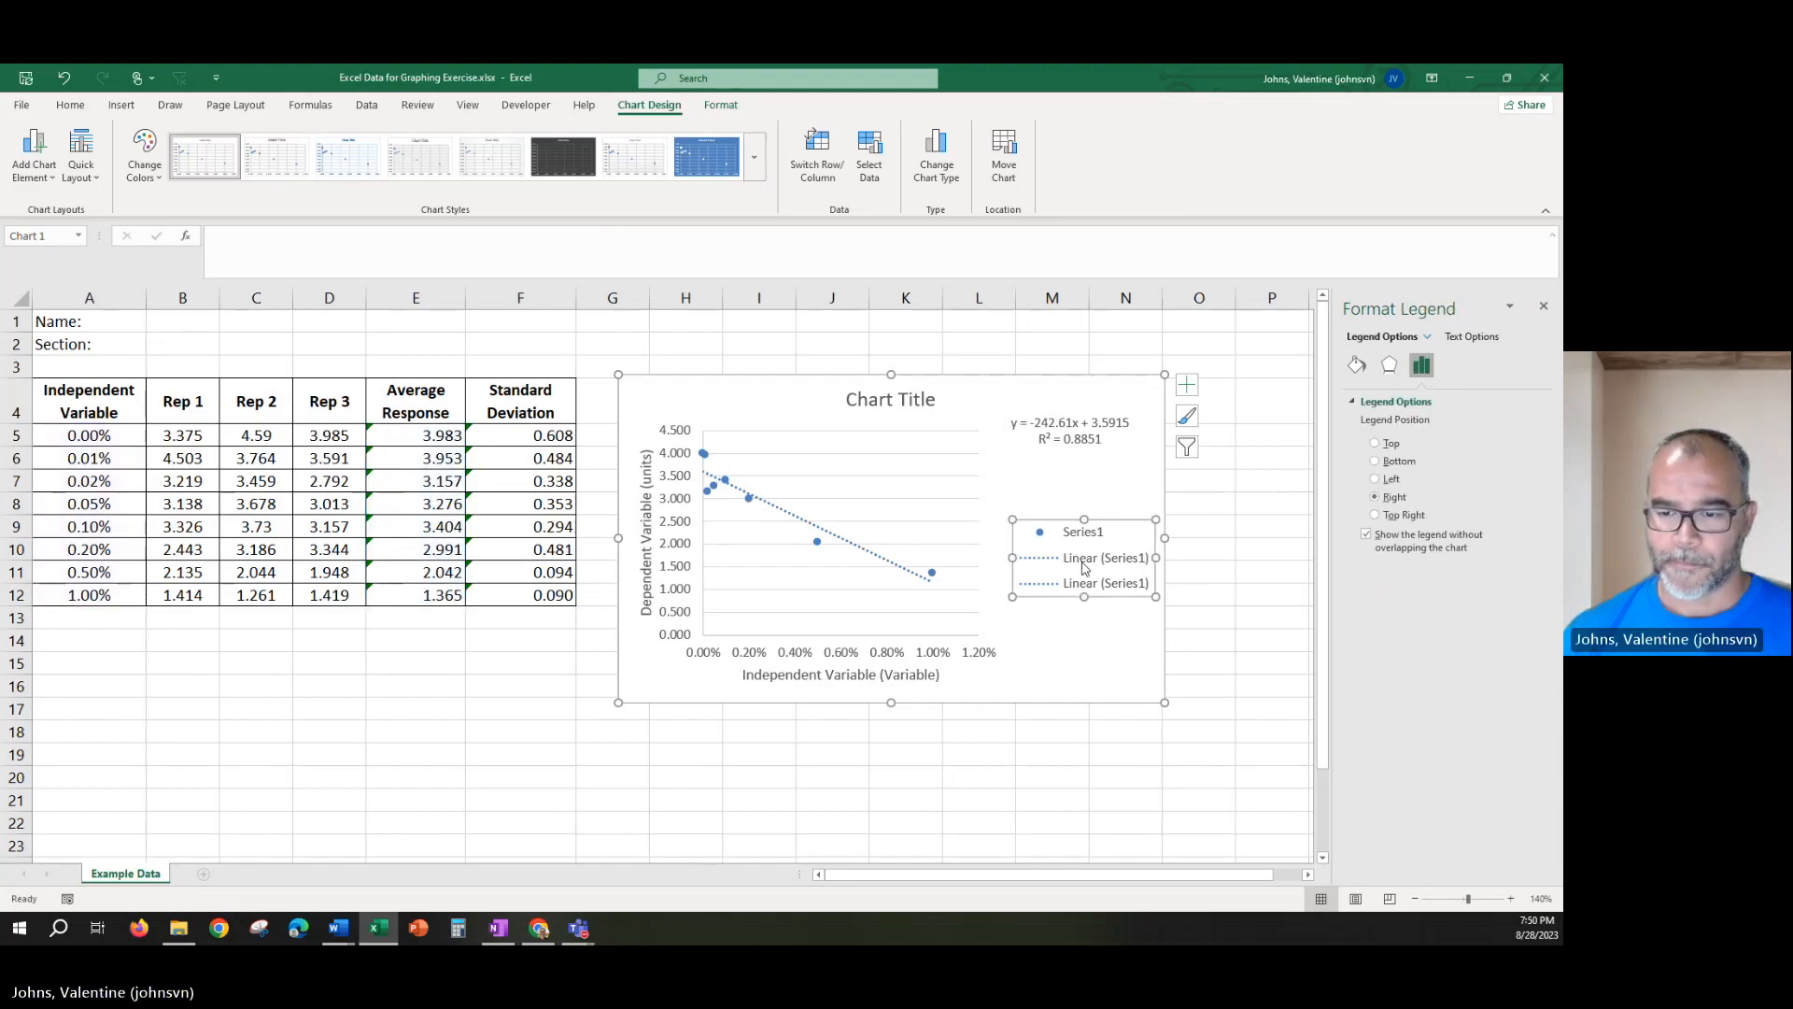
click(1105, 651)
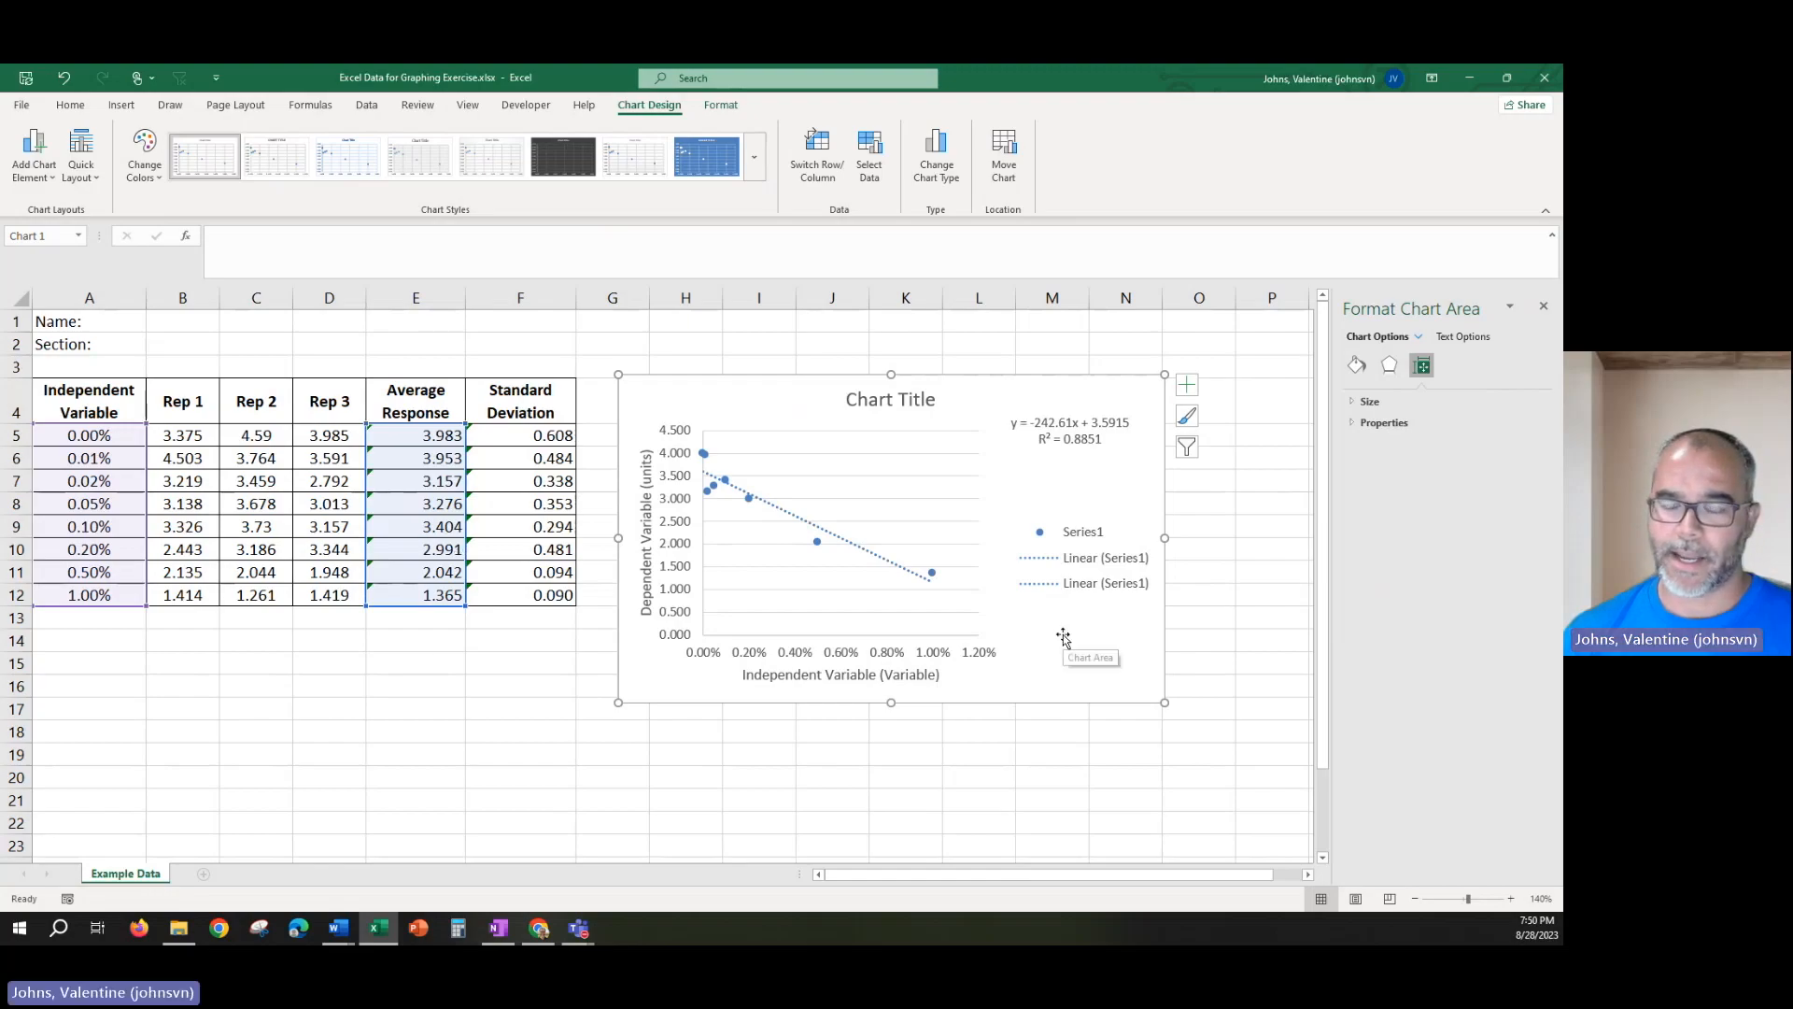
click(934, 571)
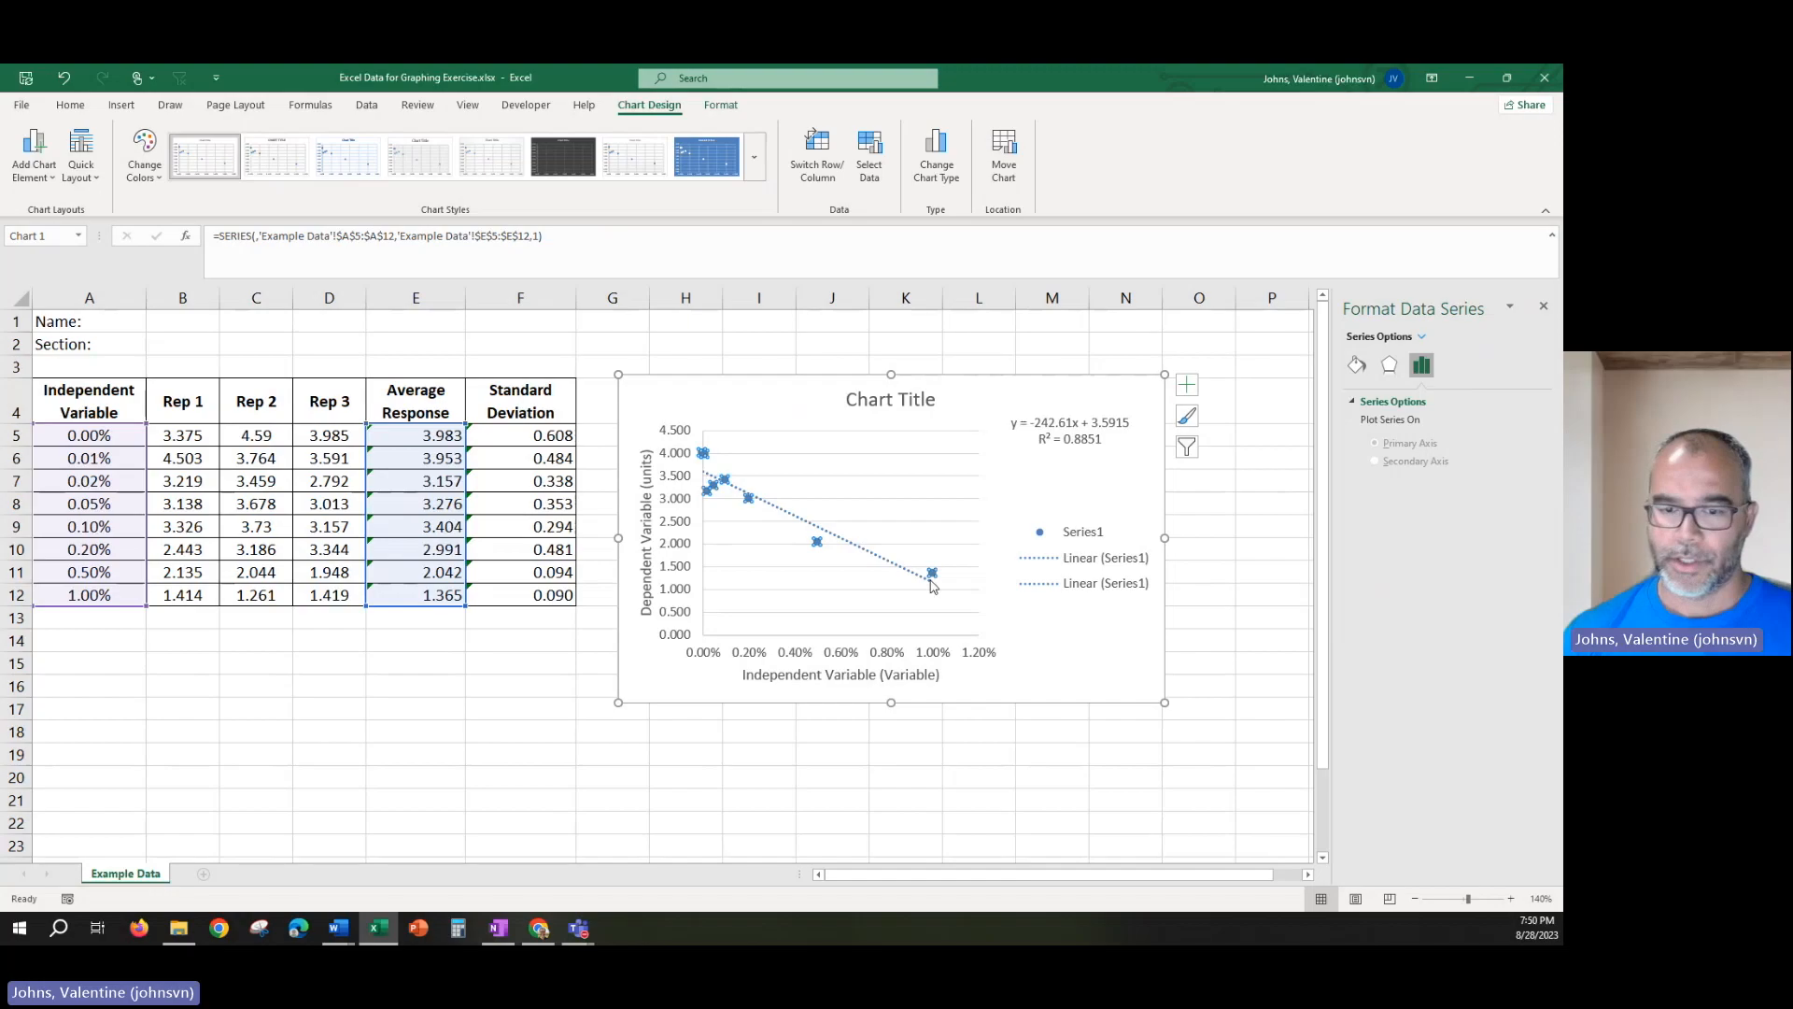
click(817, 542)
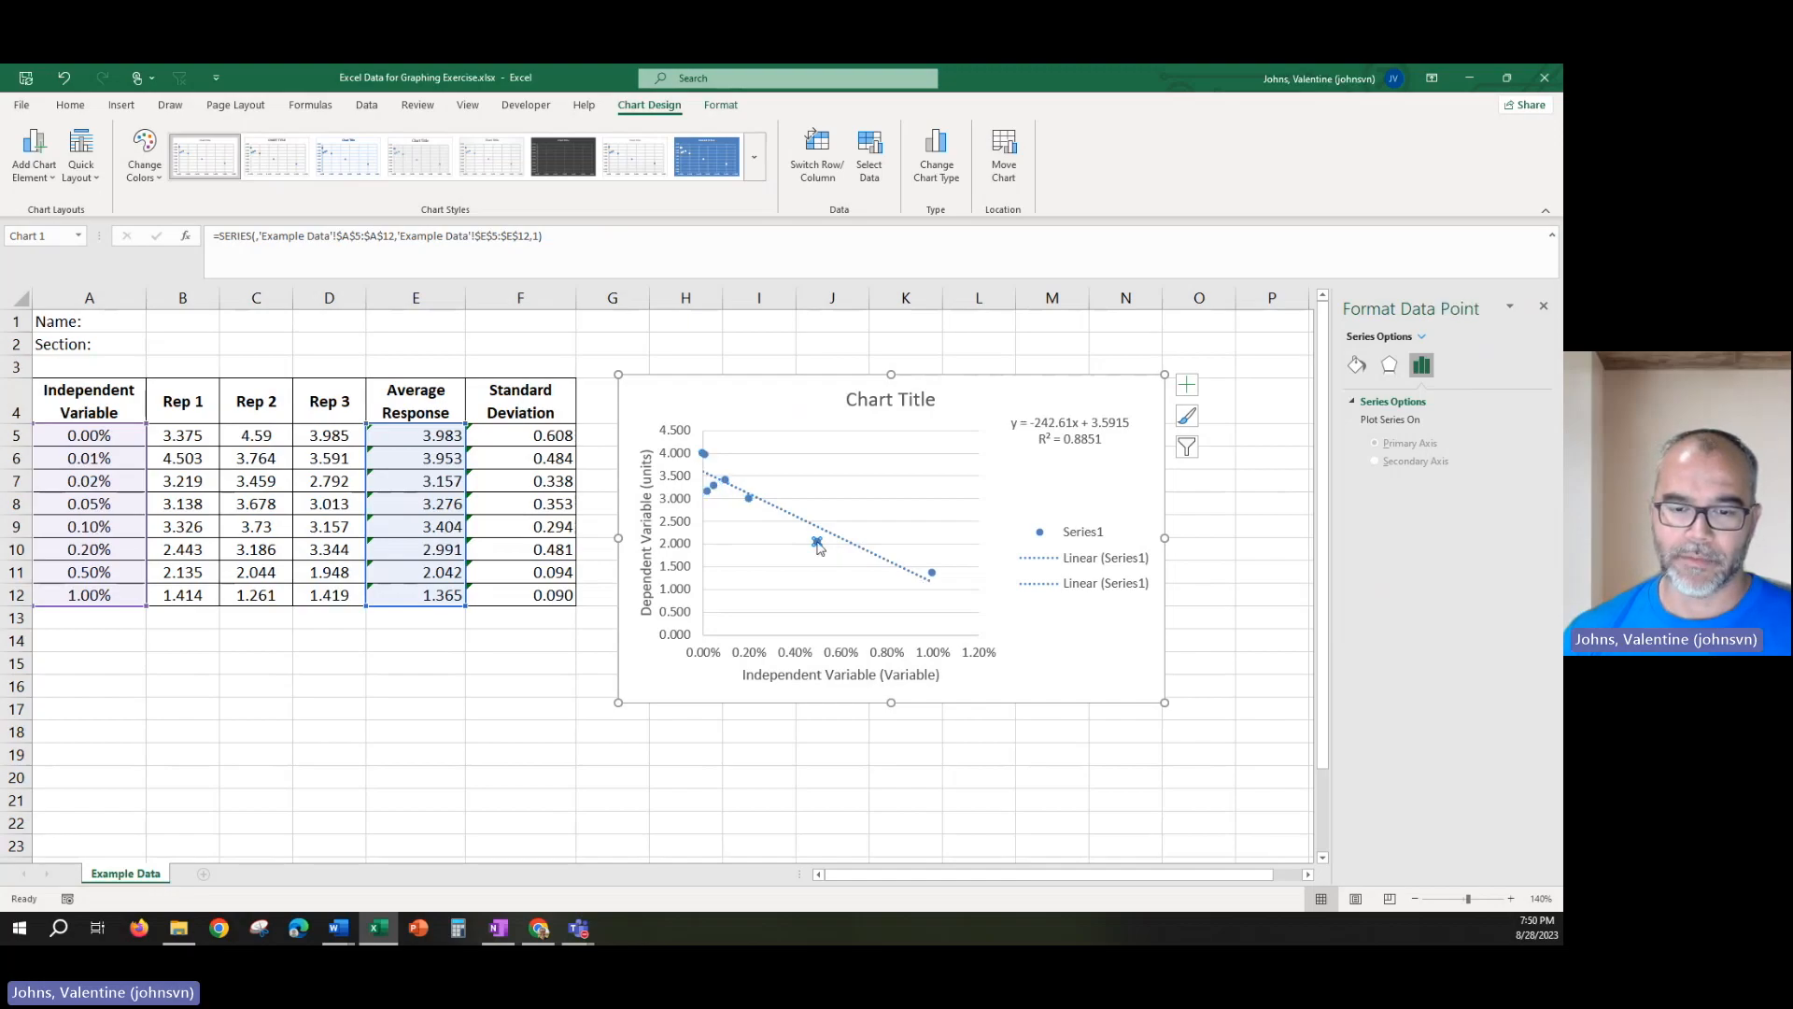
key(Delete)
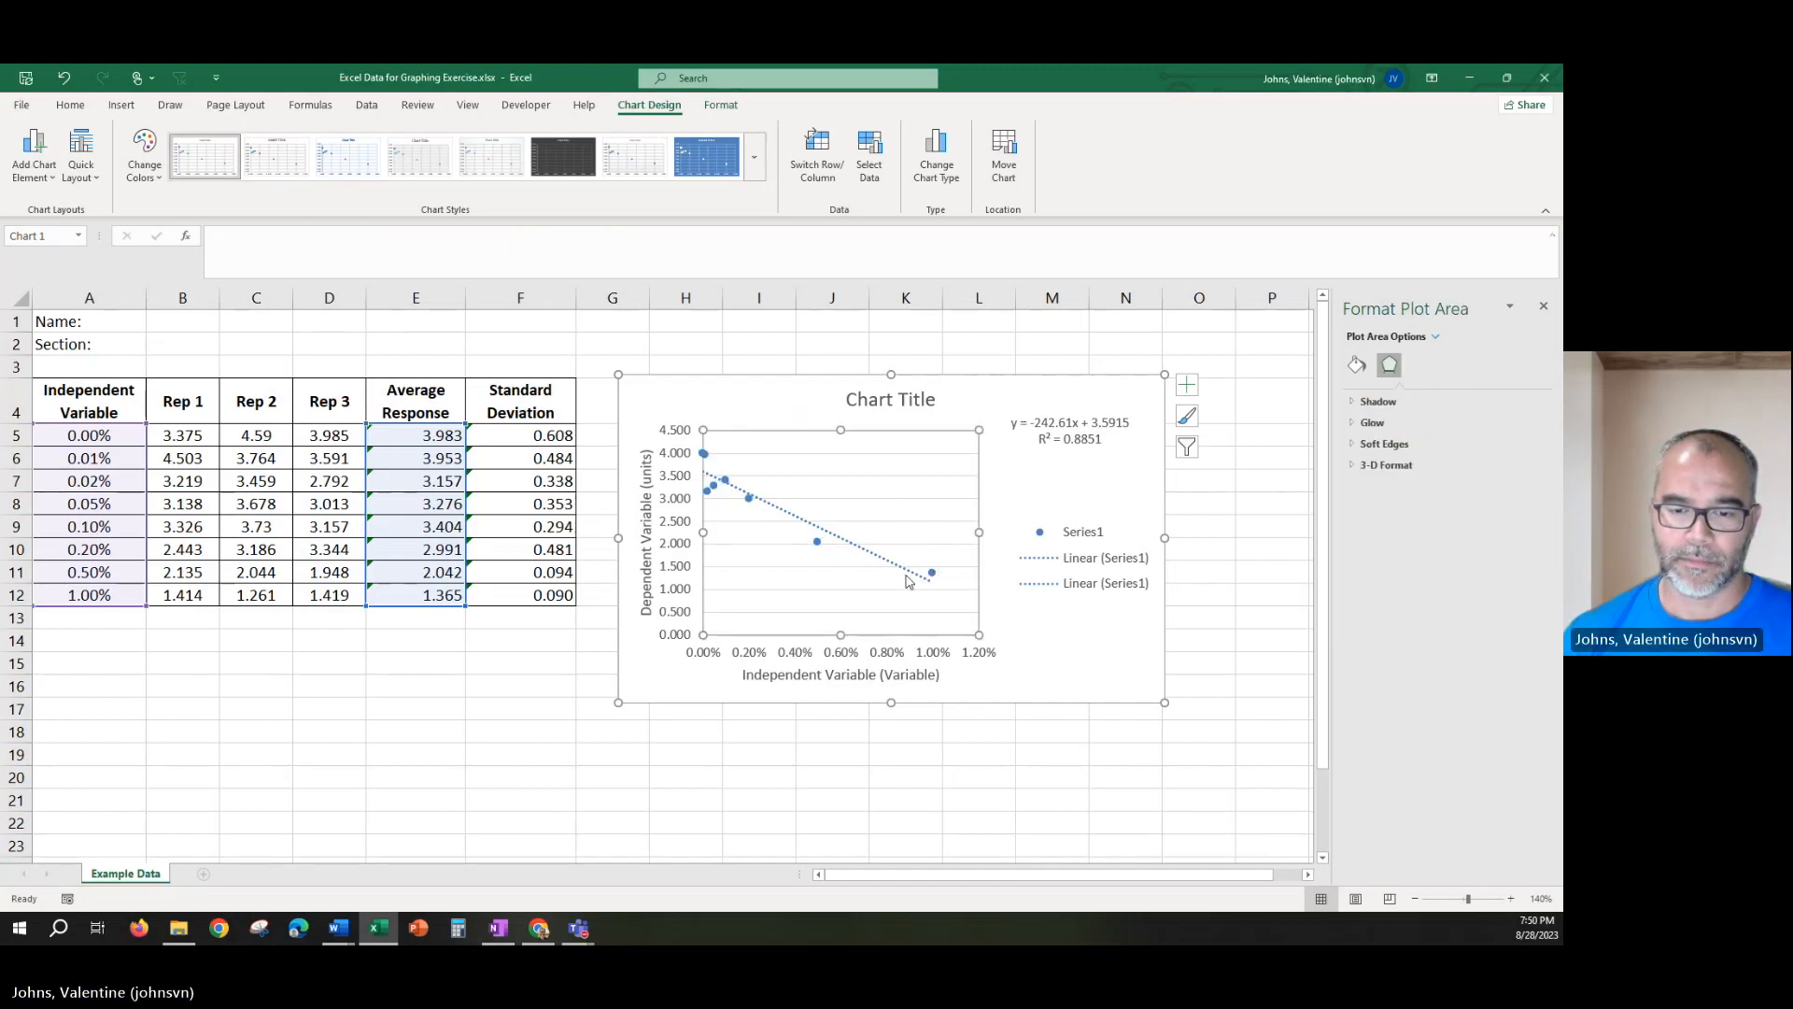
key(ctrl+z)
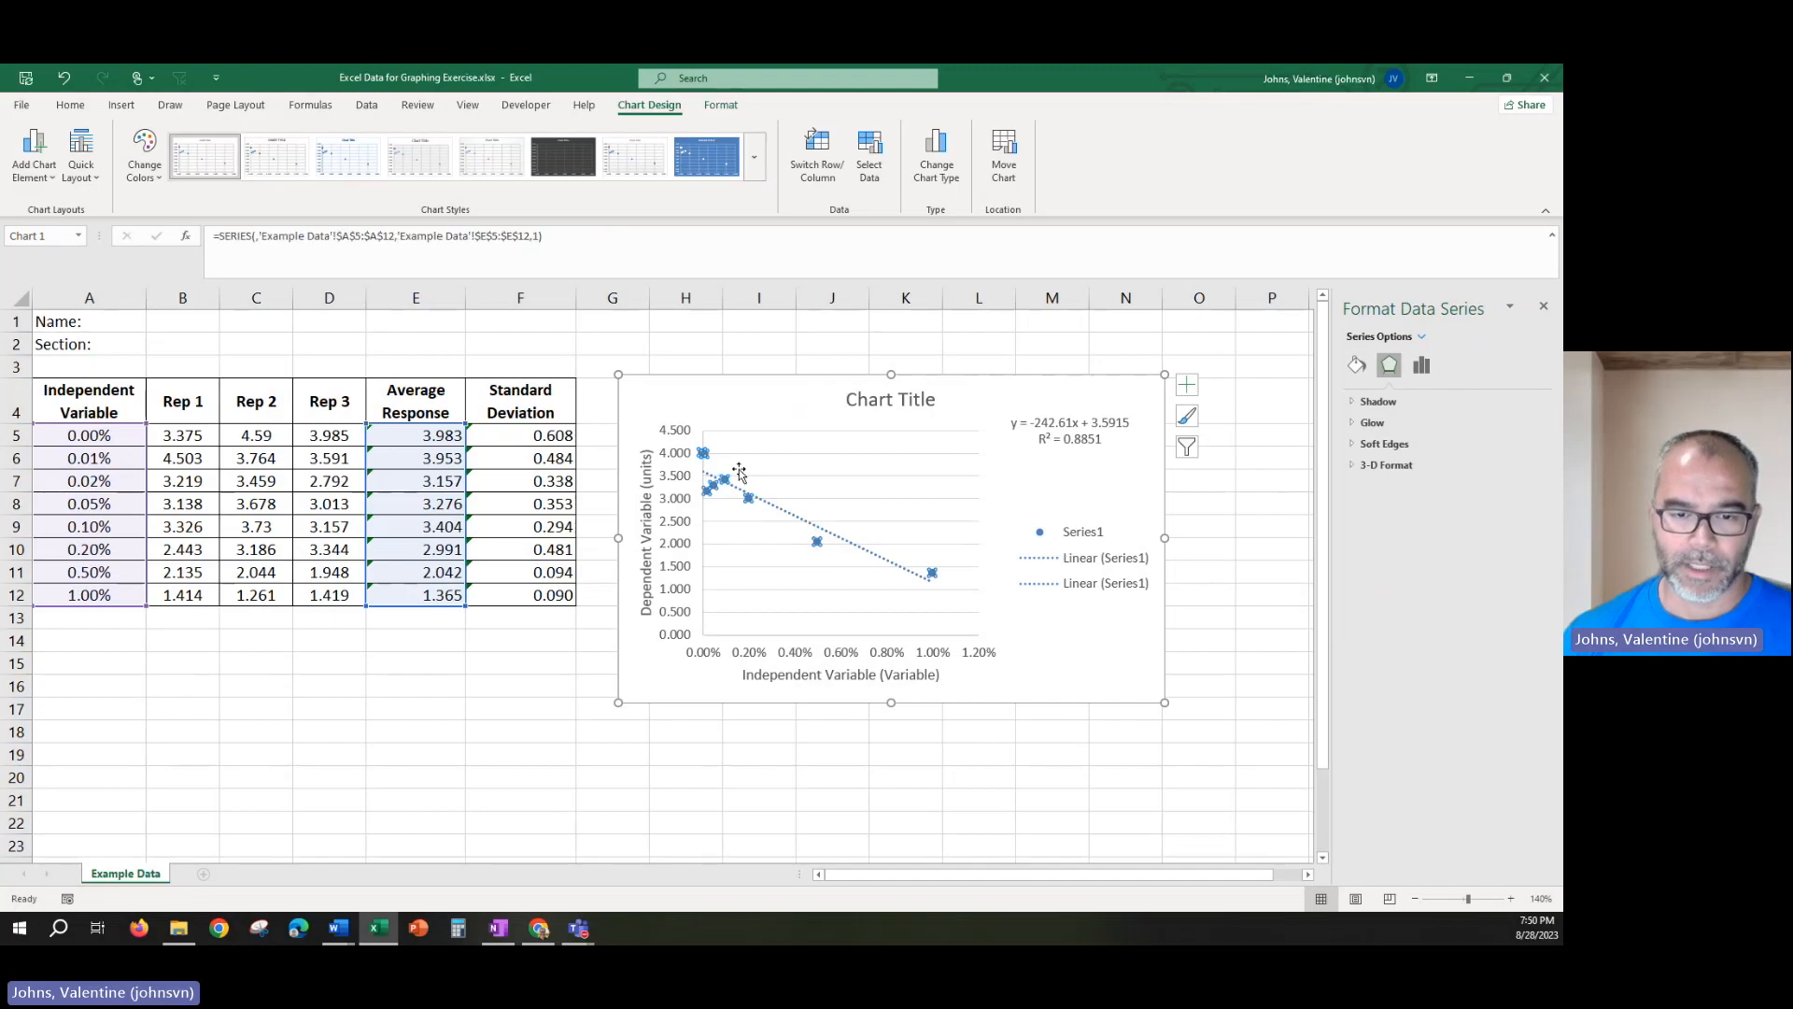
Add error bars to the average response series, view the vertical error bar options, and close the formatting options.
click(58, 184)
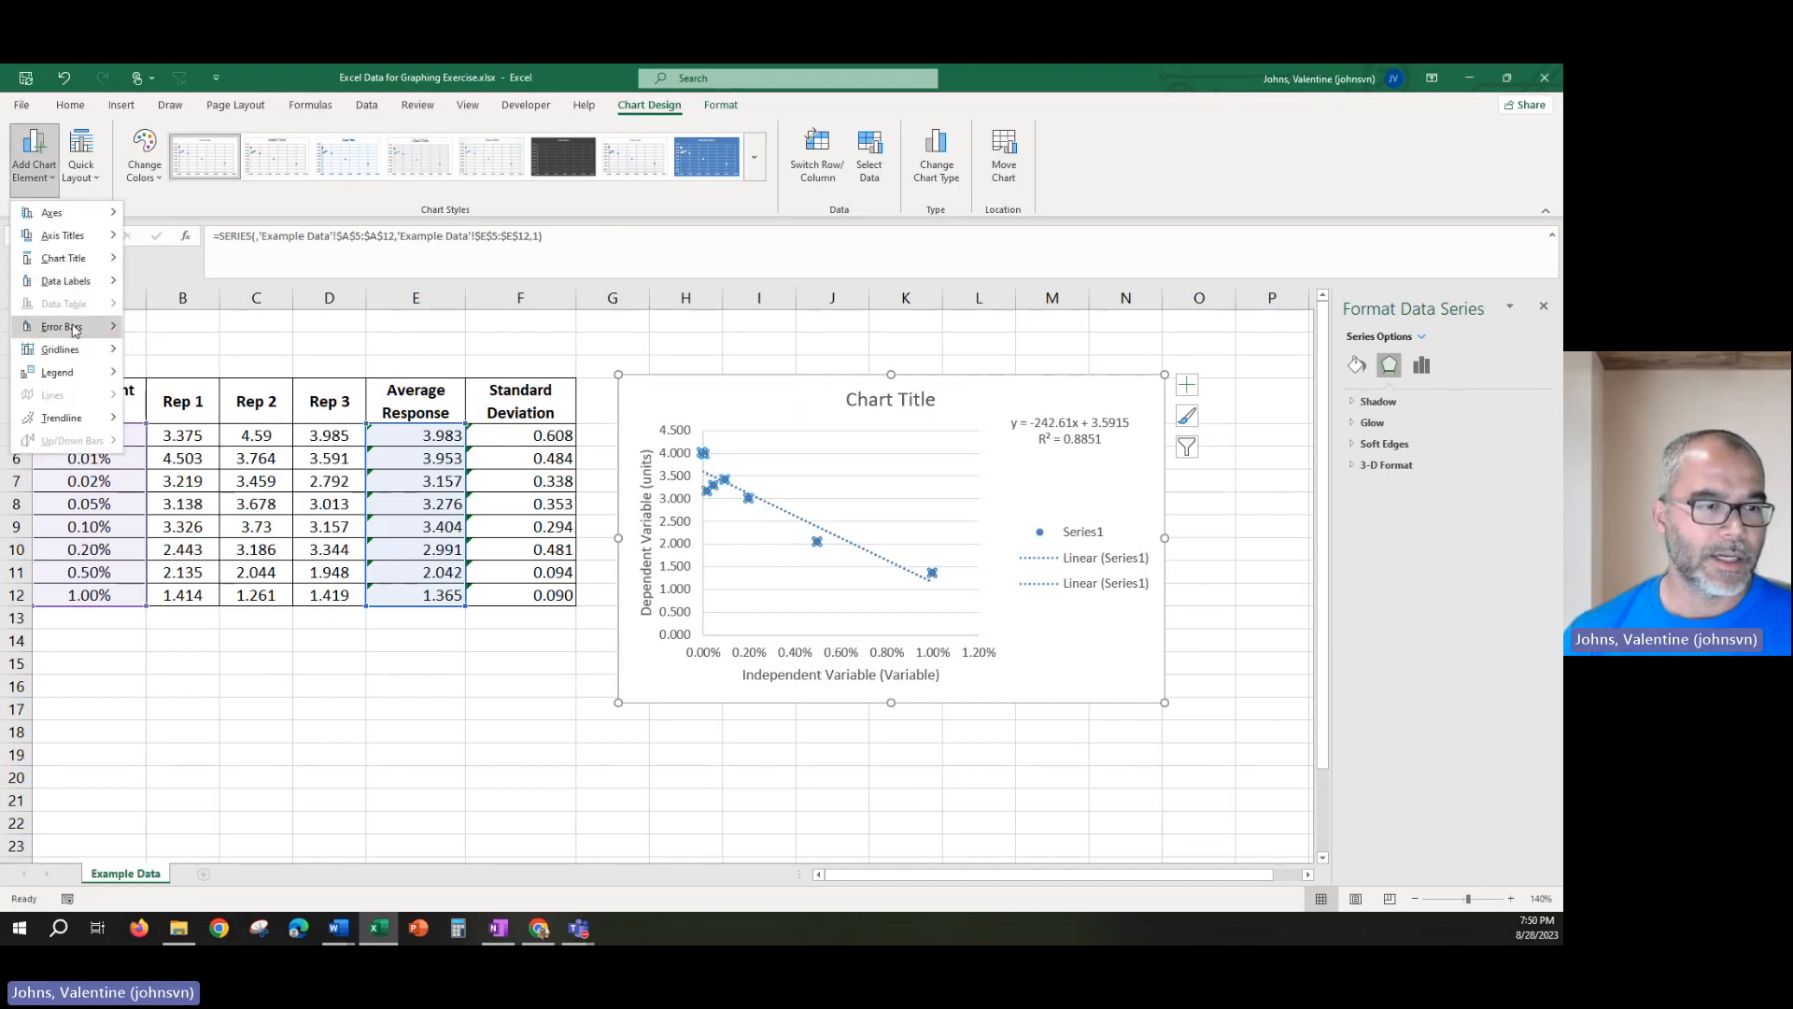
mouse_move(75, 330)
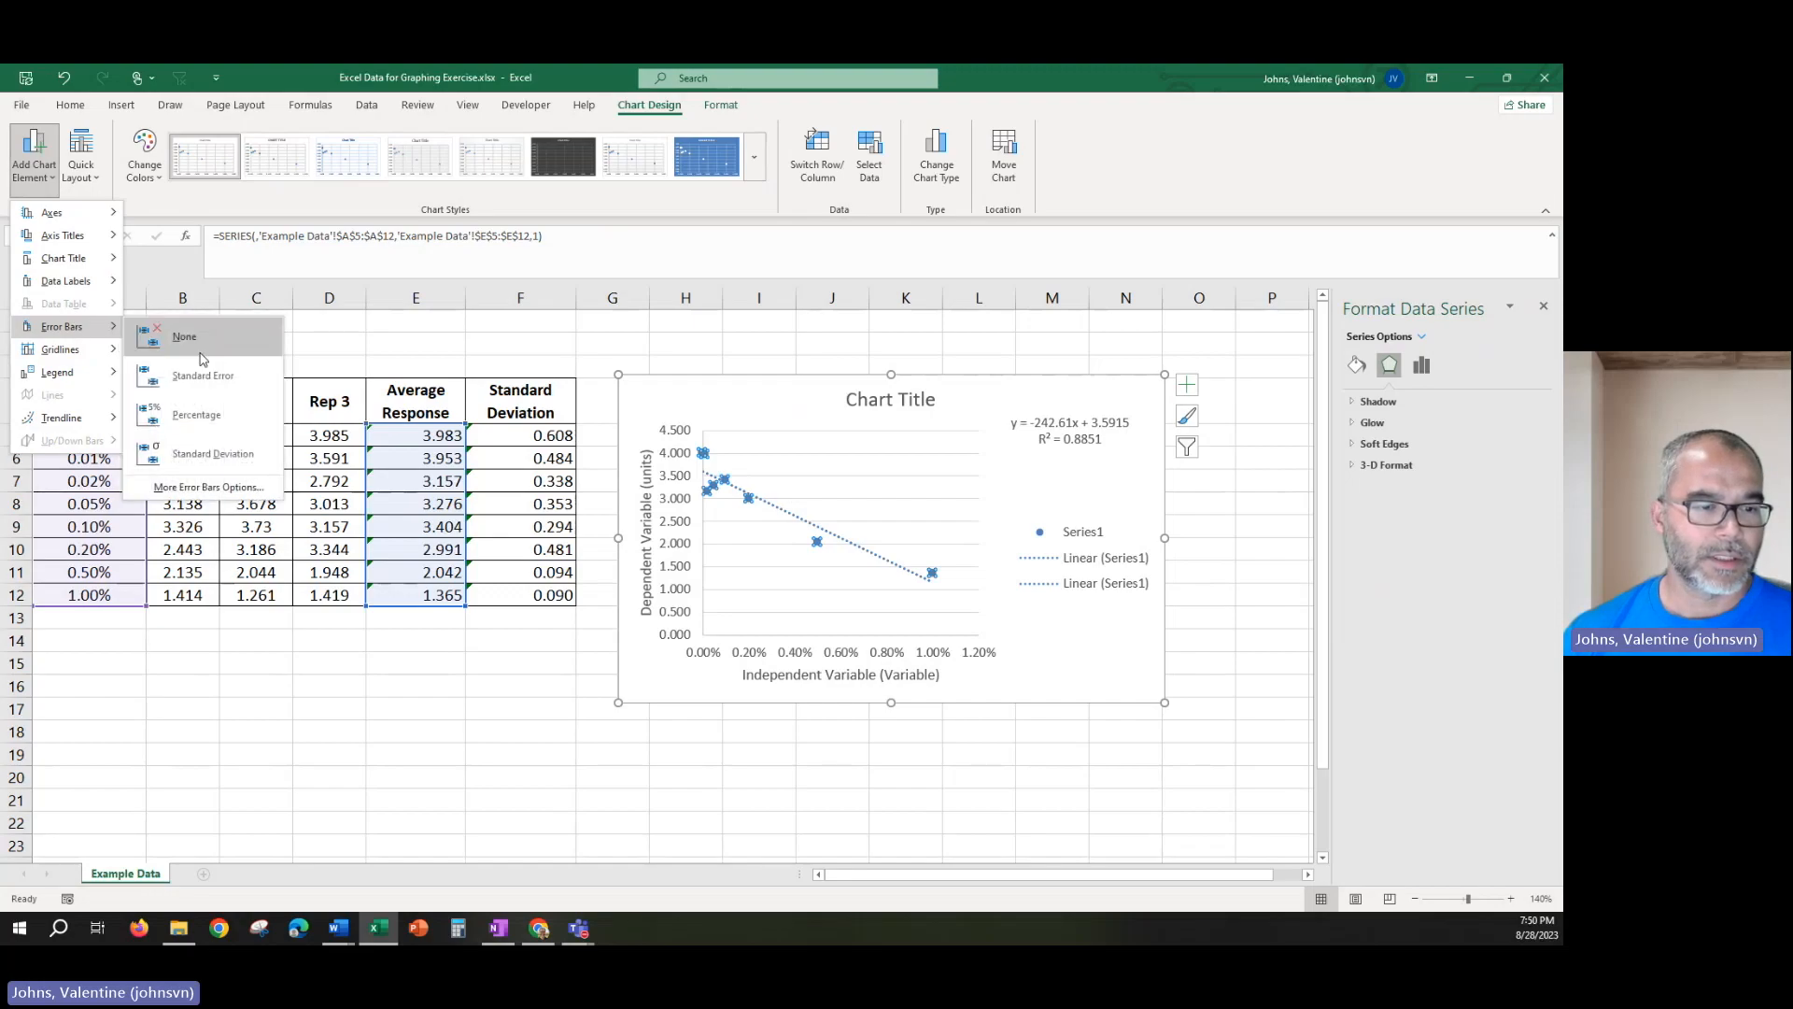
click(206, 487)
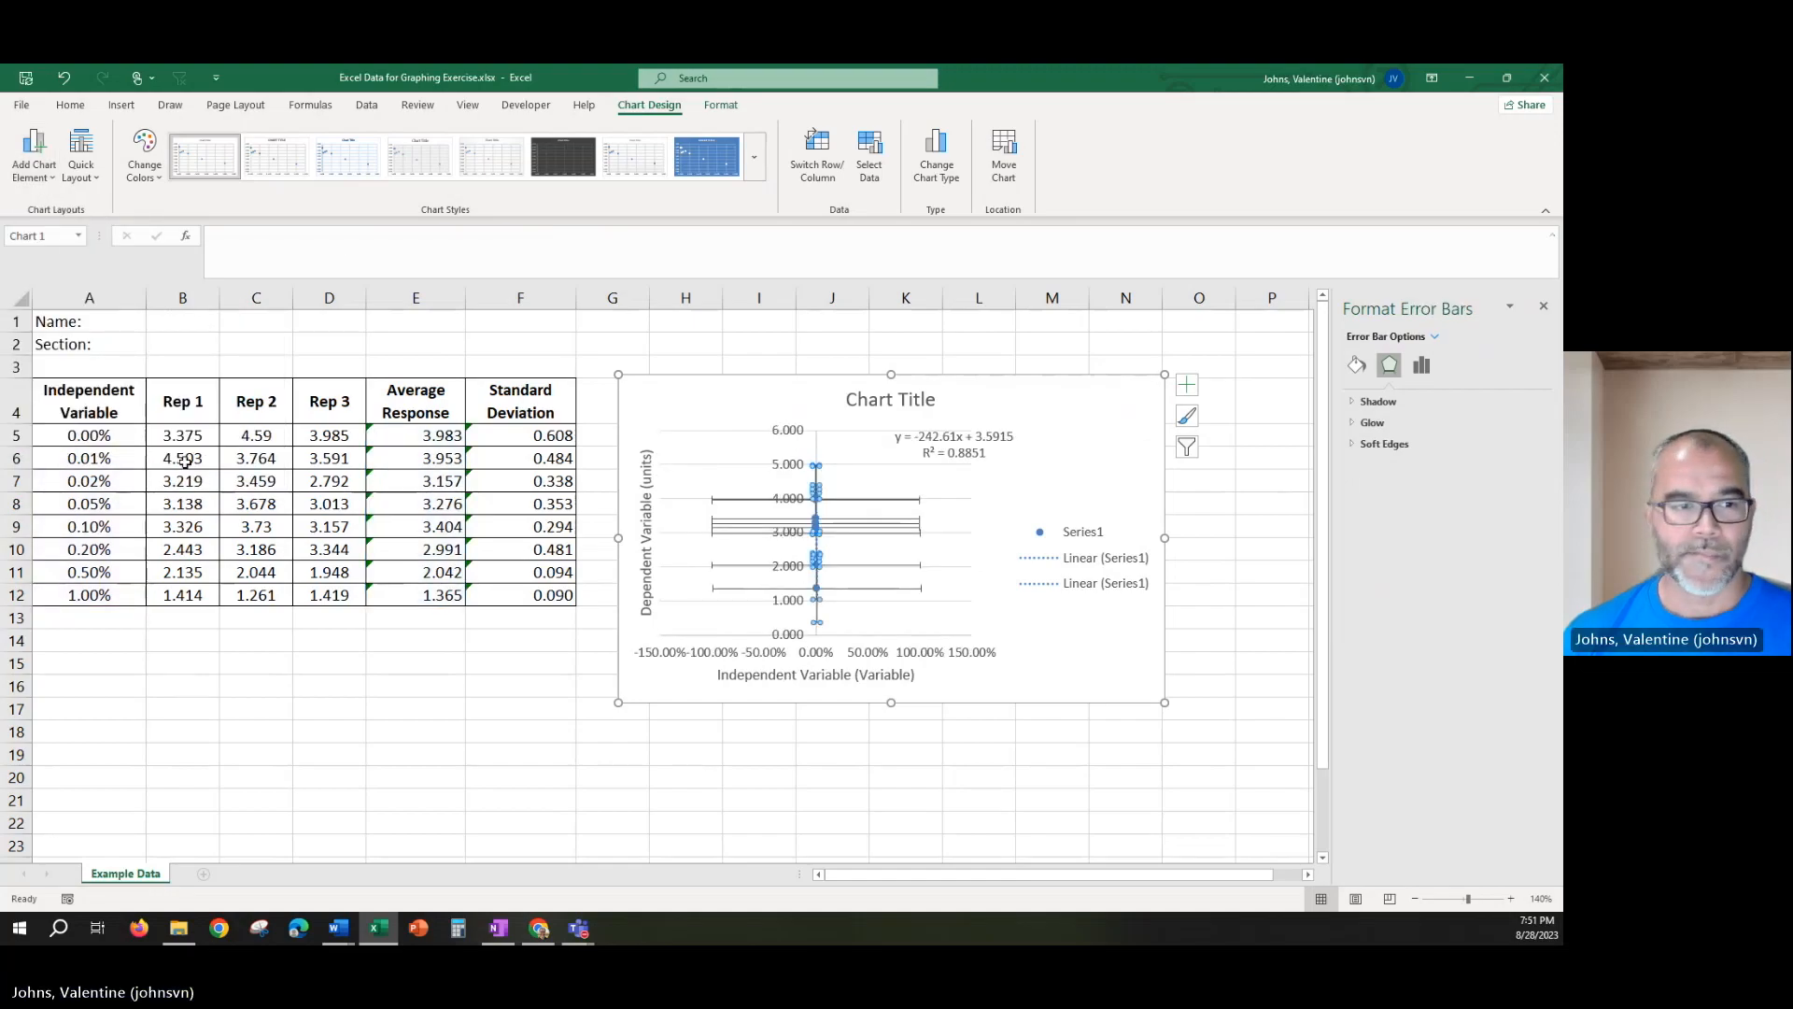
click(1421, 365)
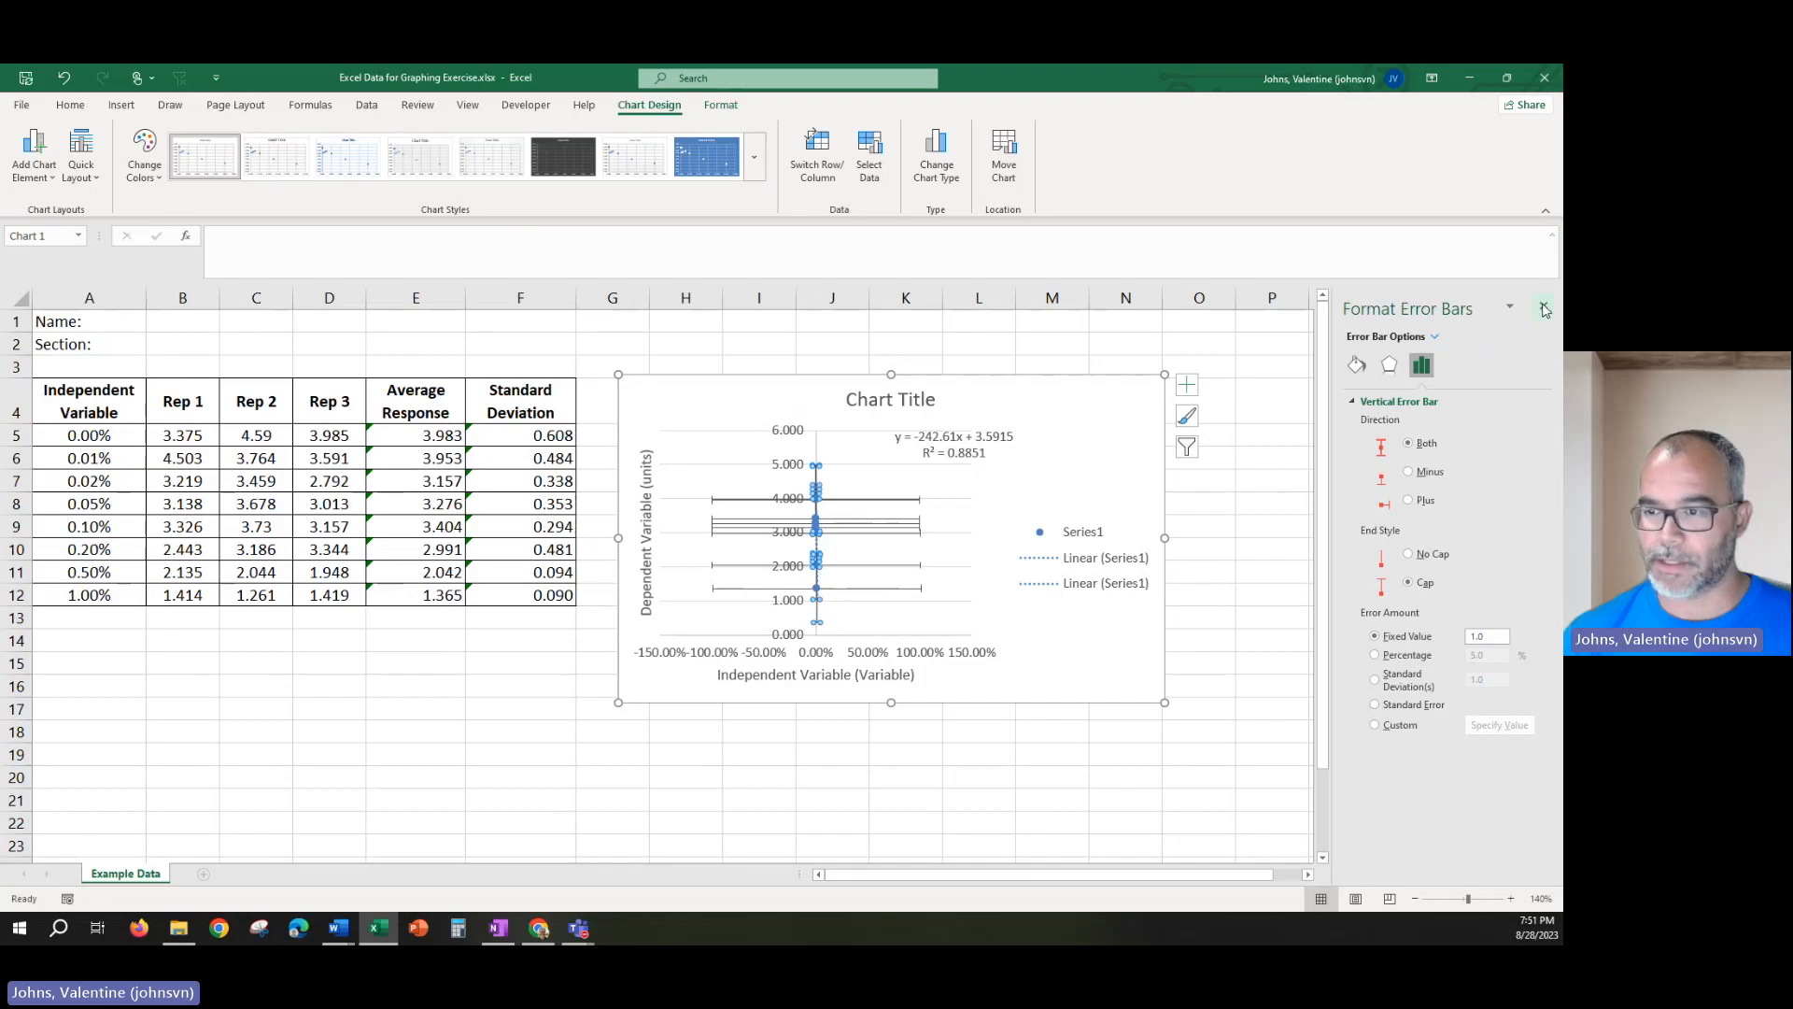
click(1545, 311)
Delete the horizontal error bars from the chart's data series.
click(819, 492)
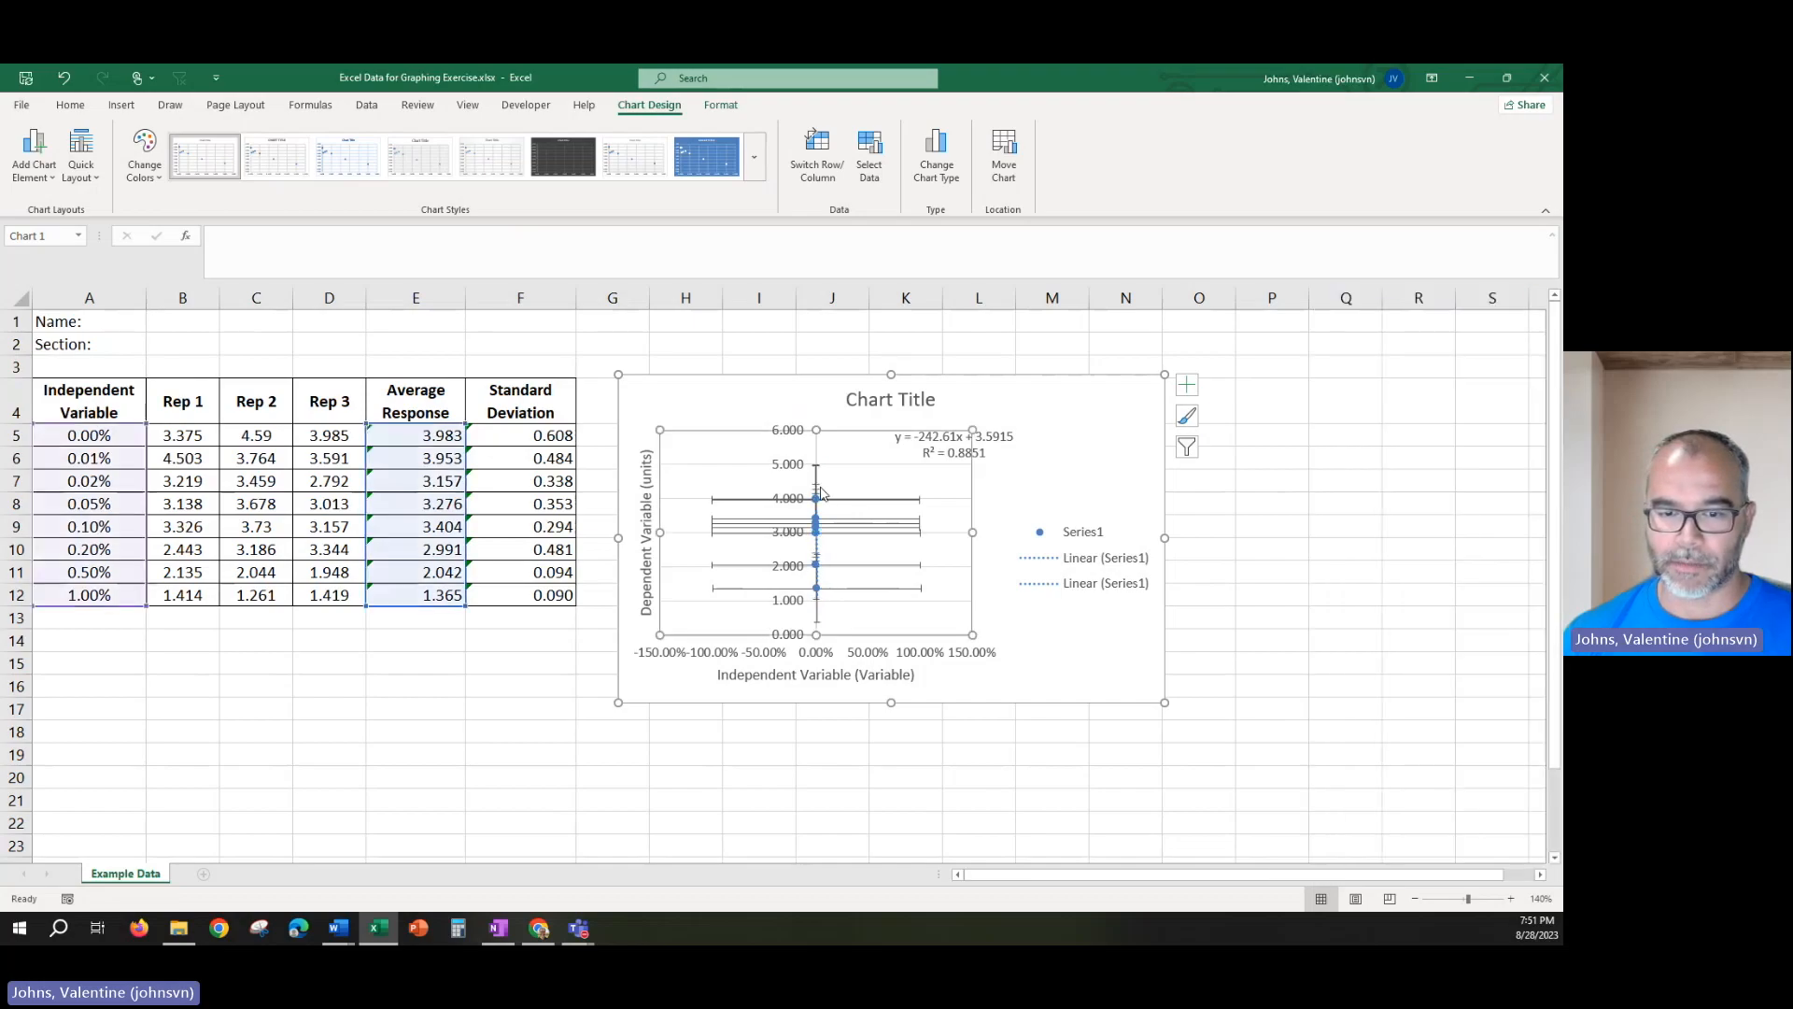
click(818, 501)
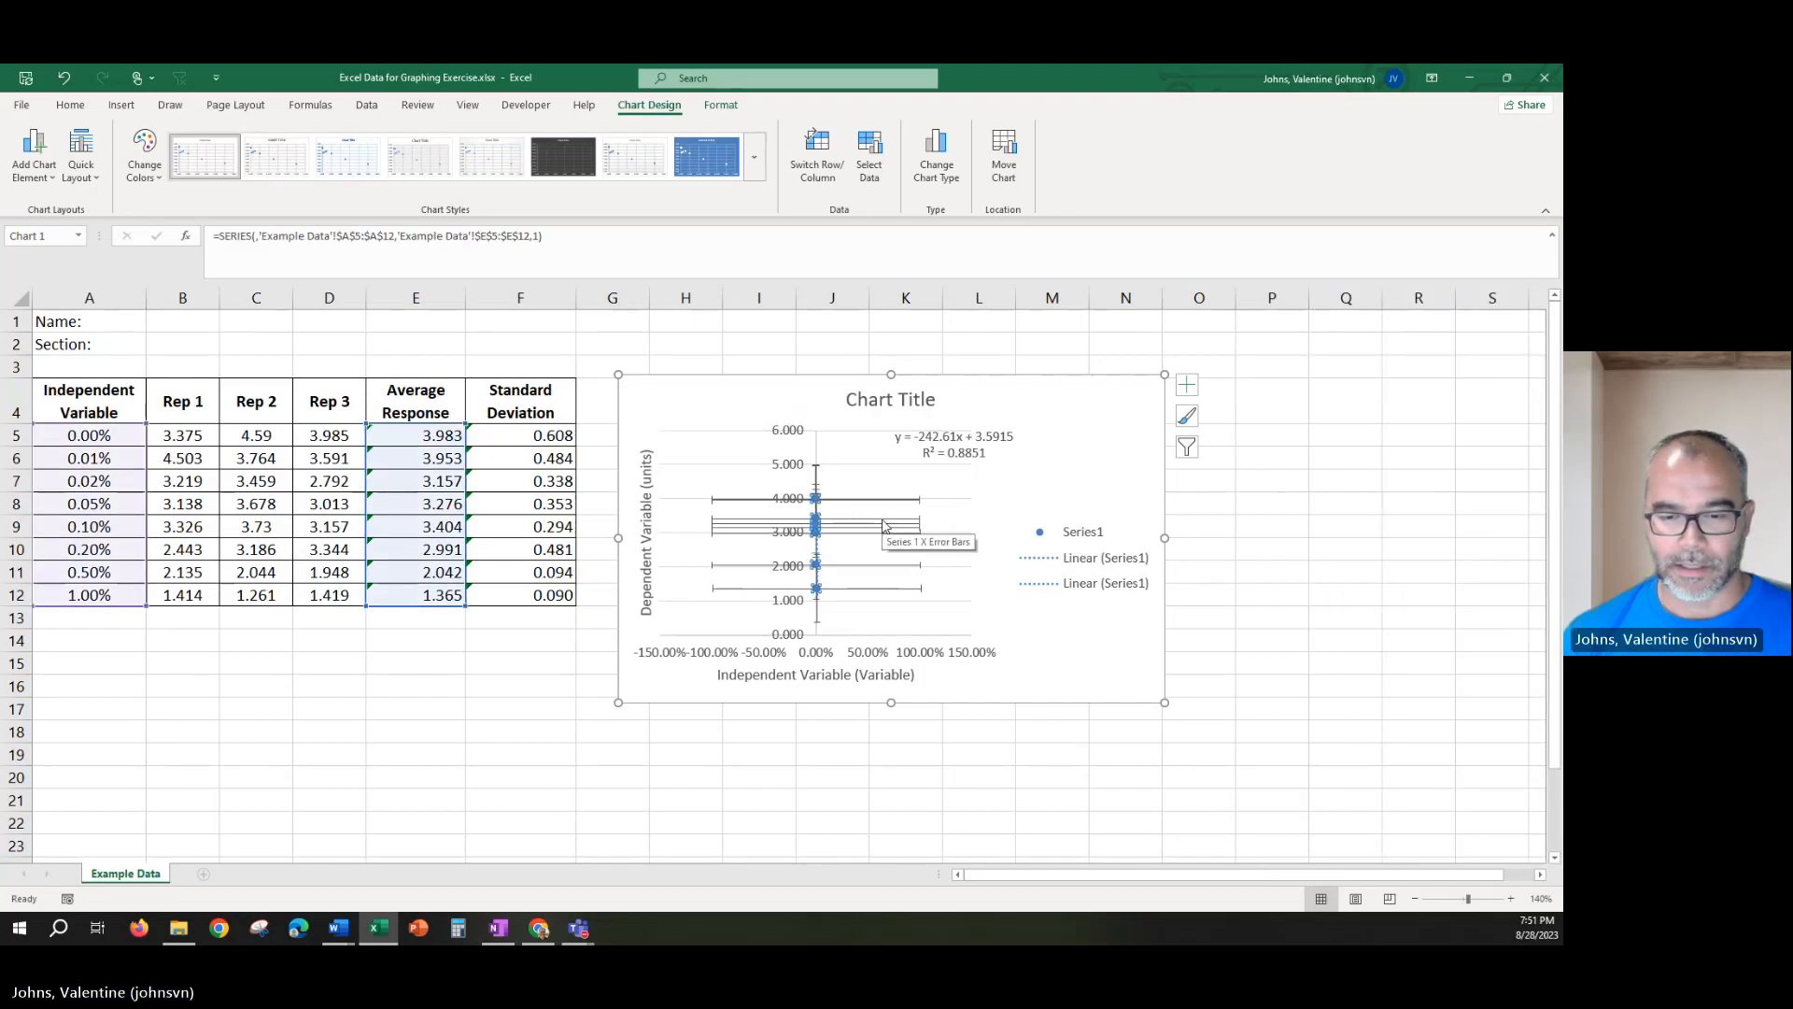
click(848, 502)
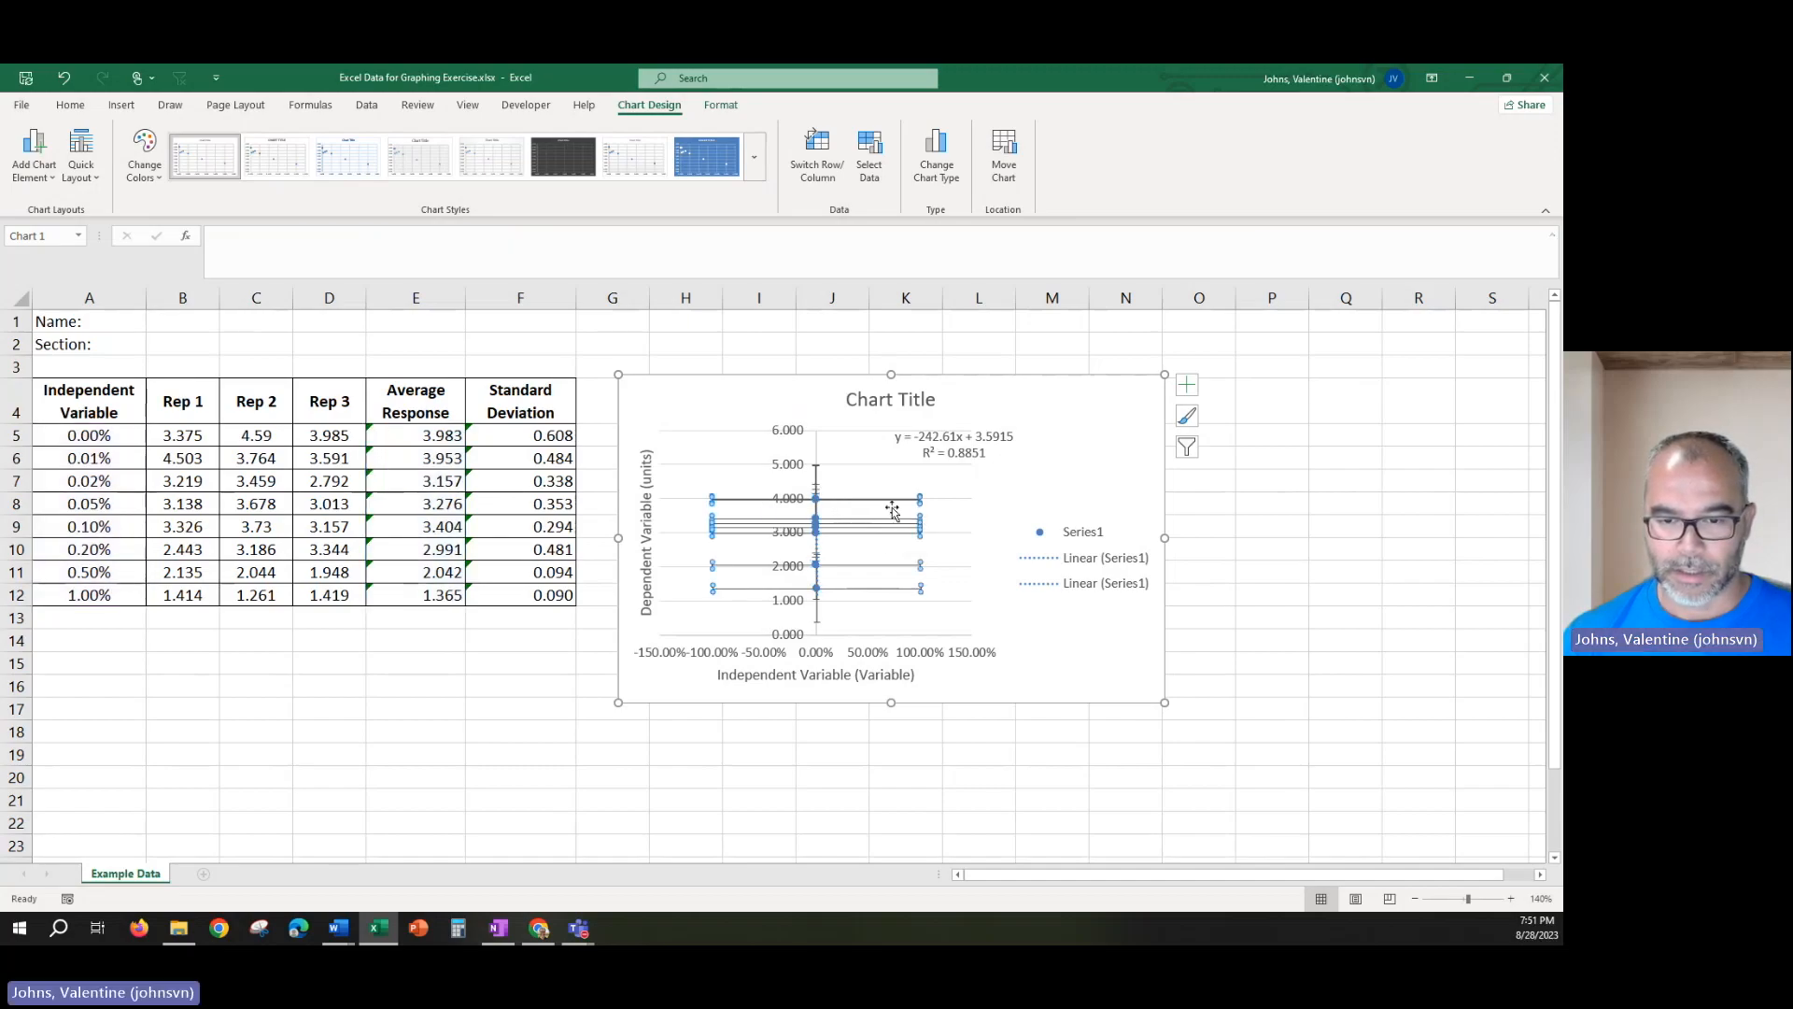
key(Delete)
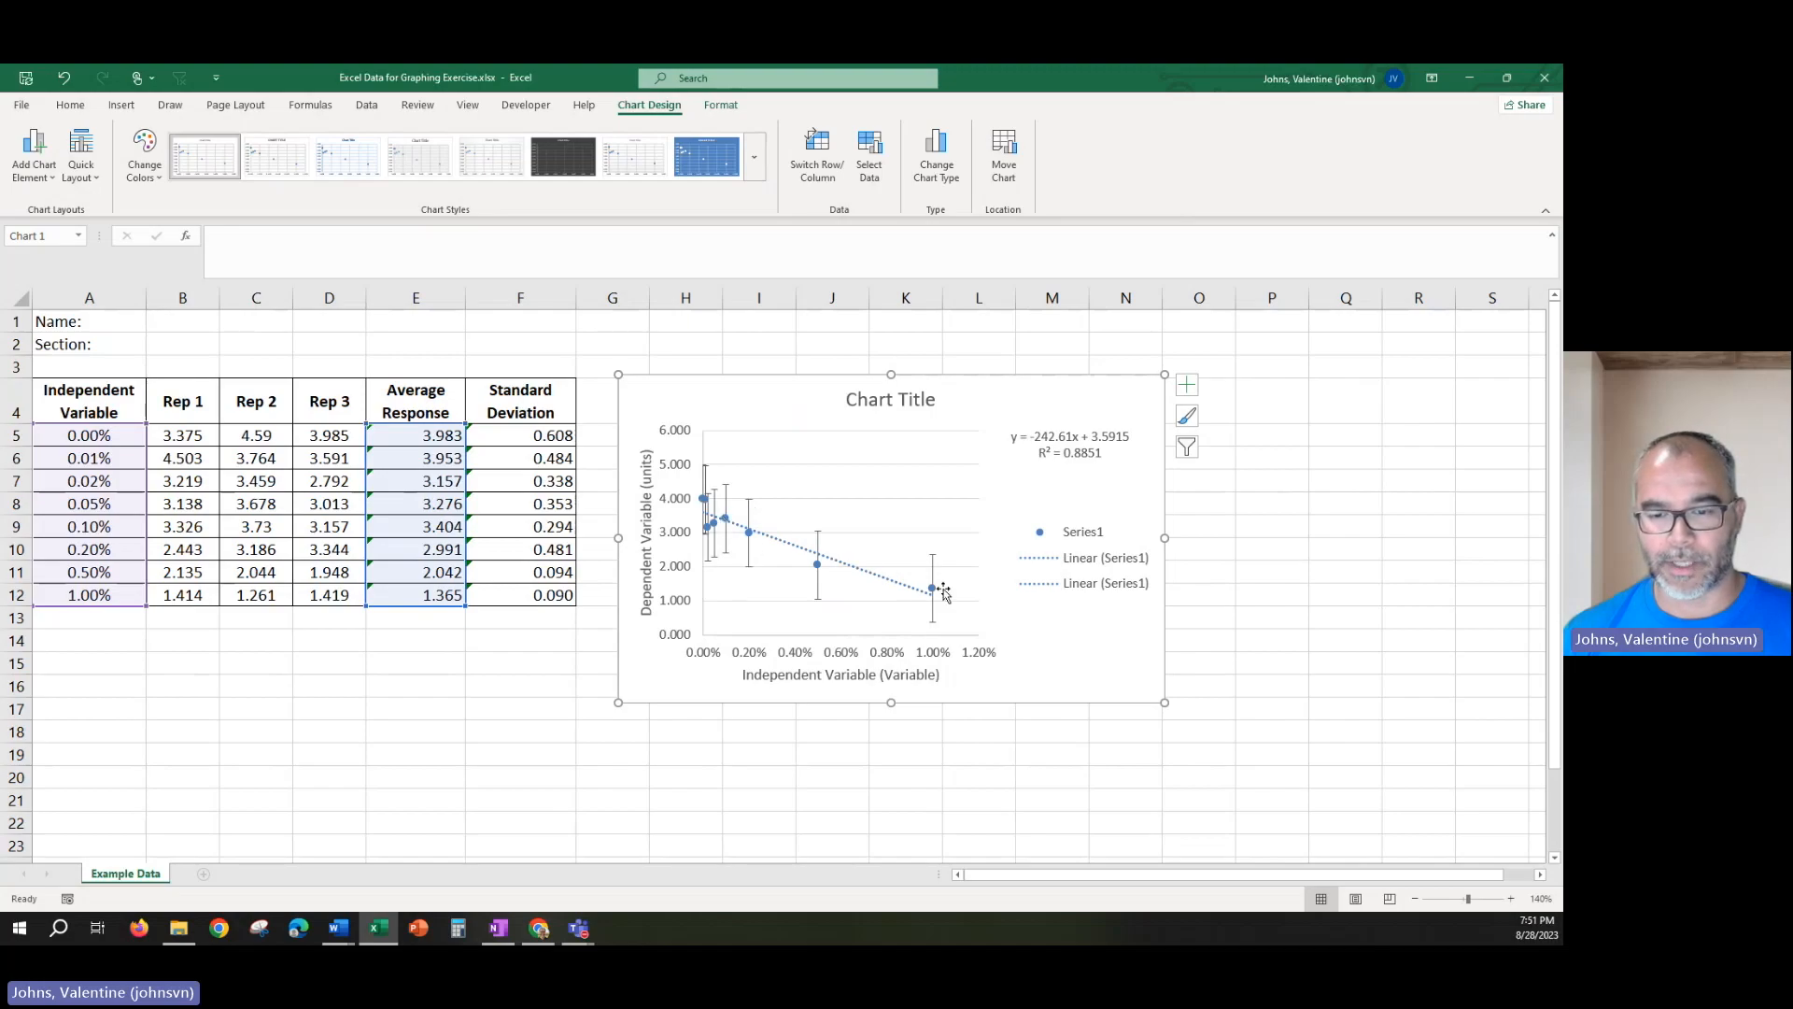
Set the vertical error bars to a custom amount with the standard deviations in F5:F12 as the positive error value.
click(933, 614)
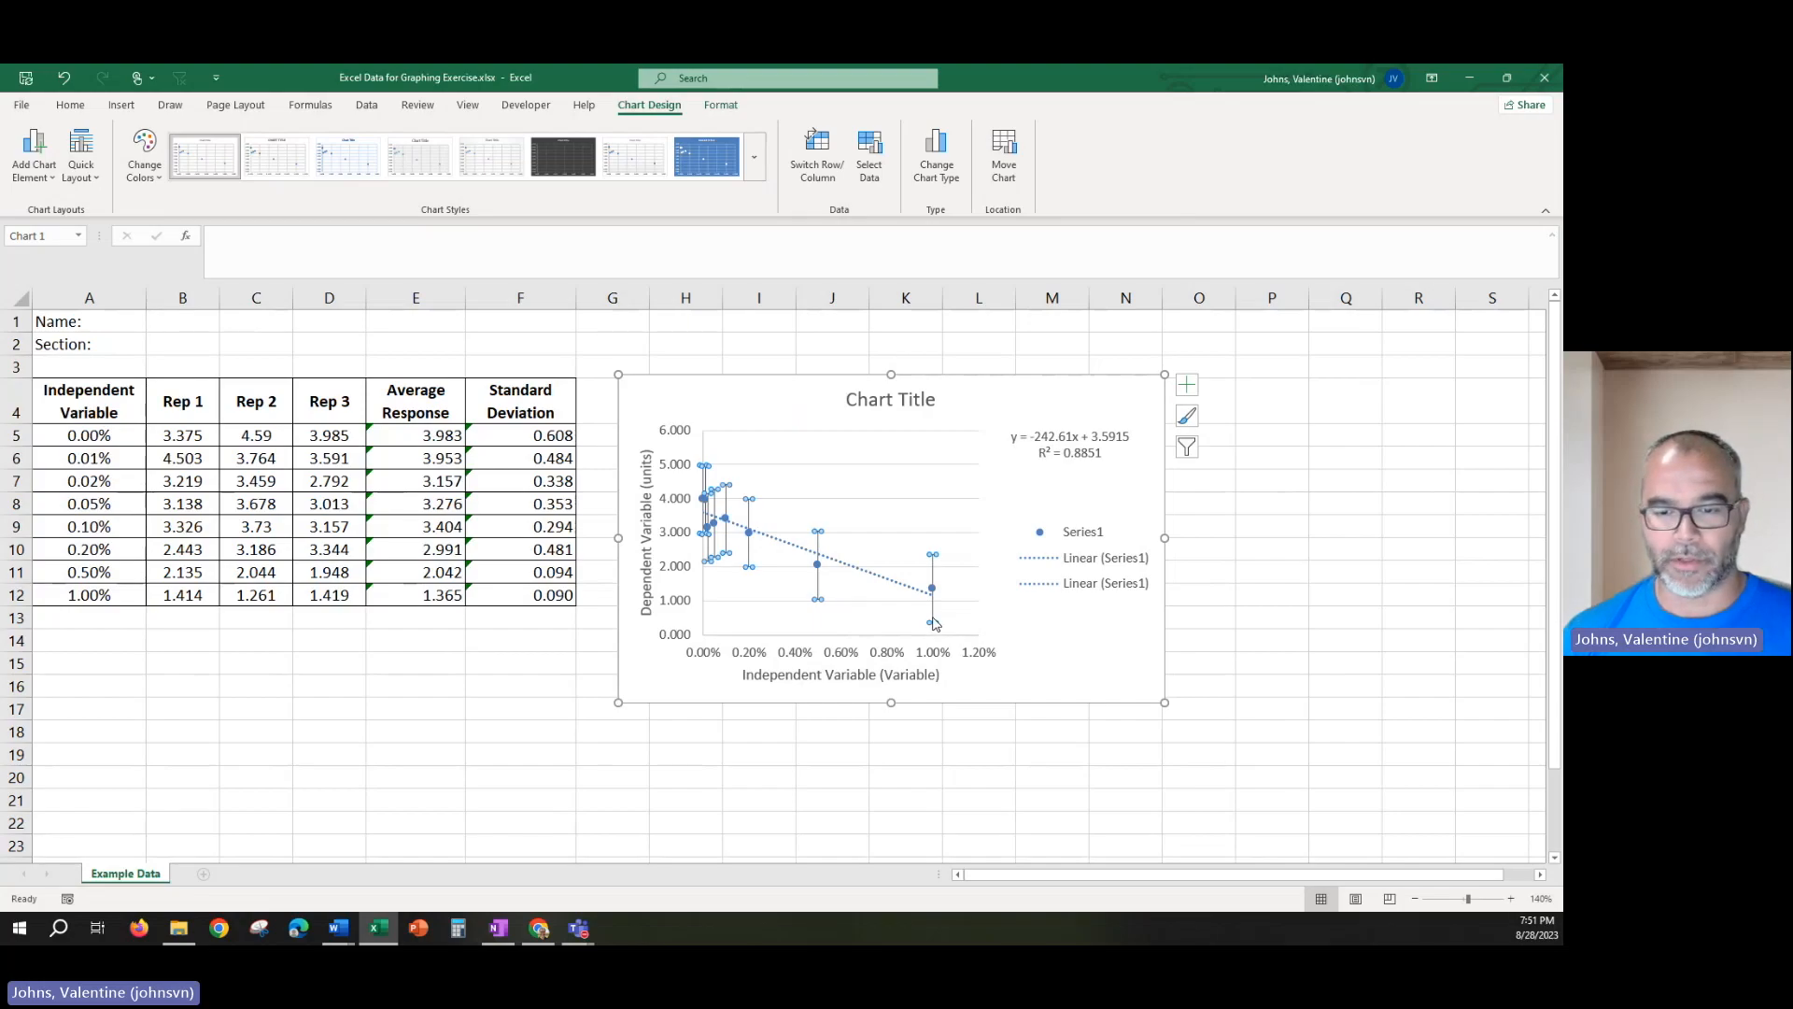
right_click(934, 623)
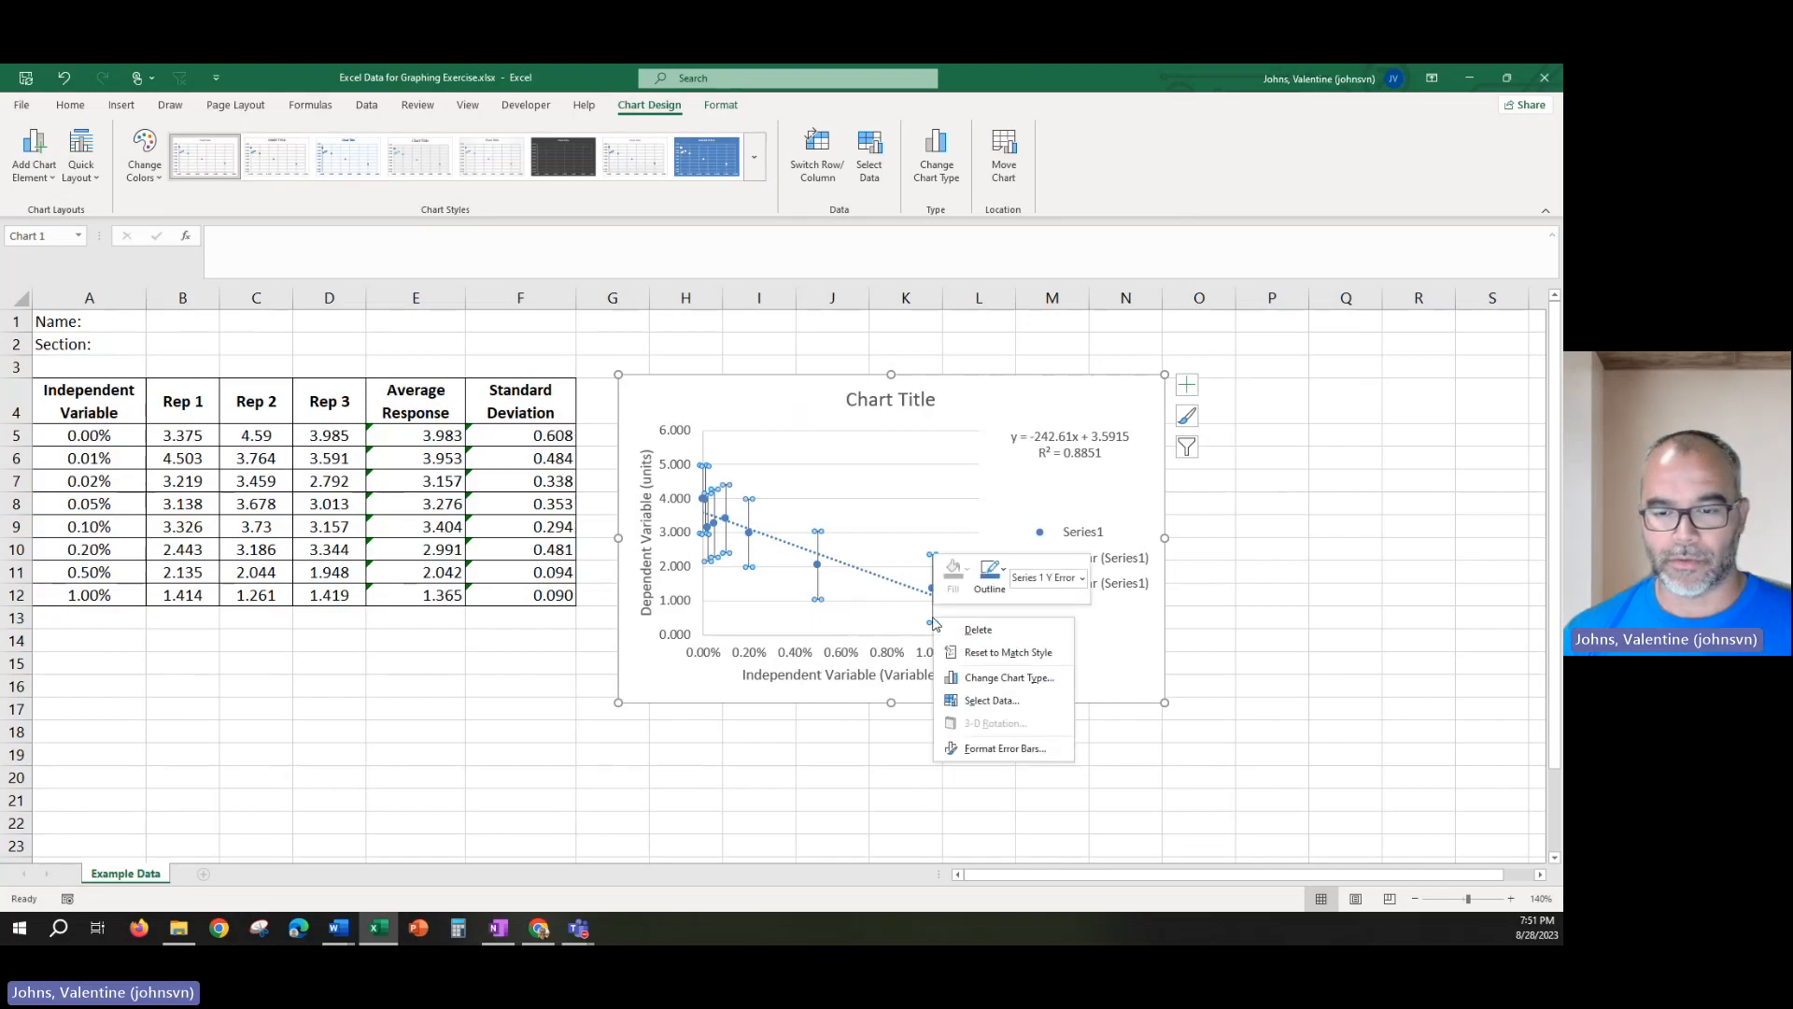
click(985, 750)
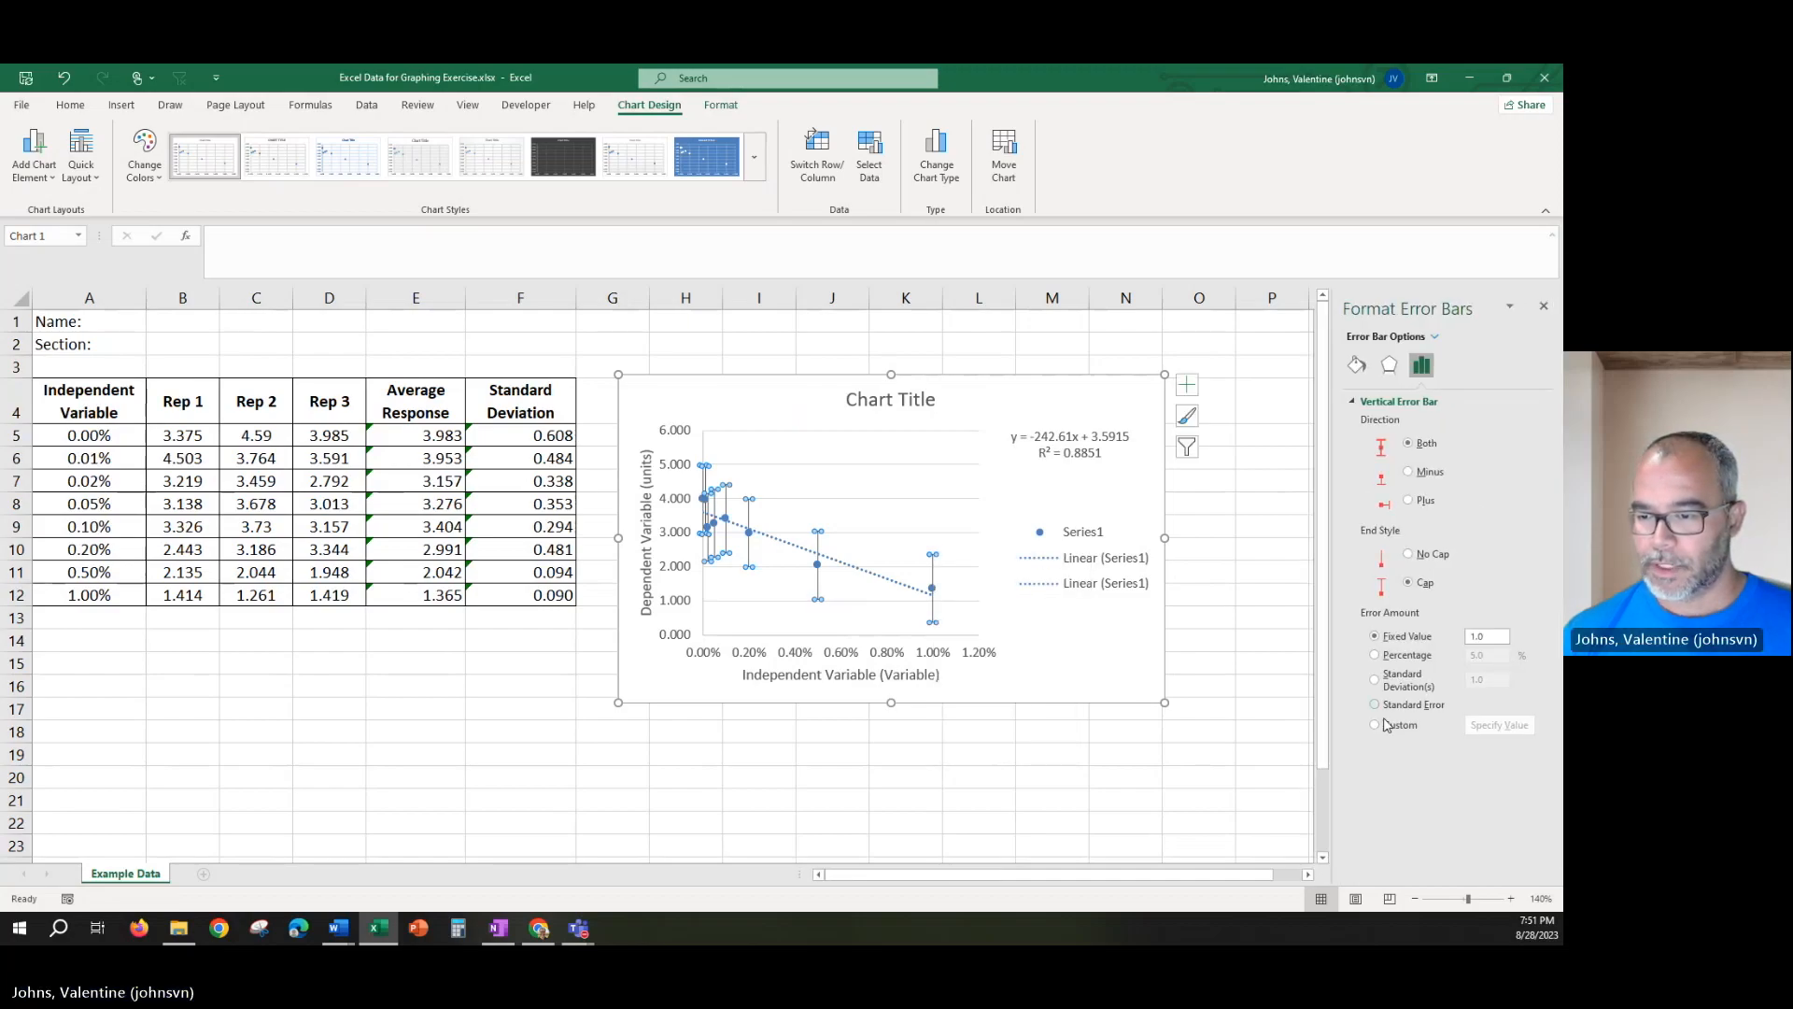
click(1378, 726)
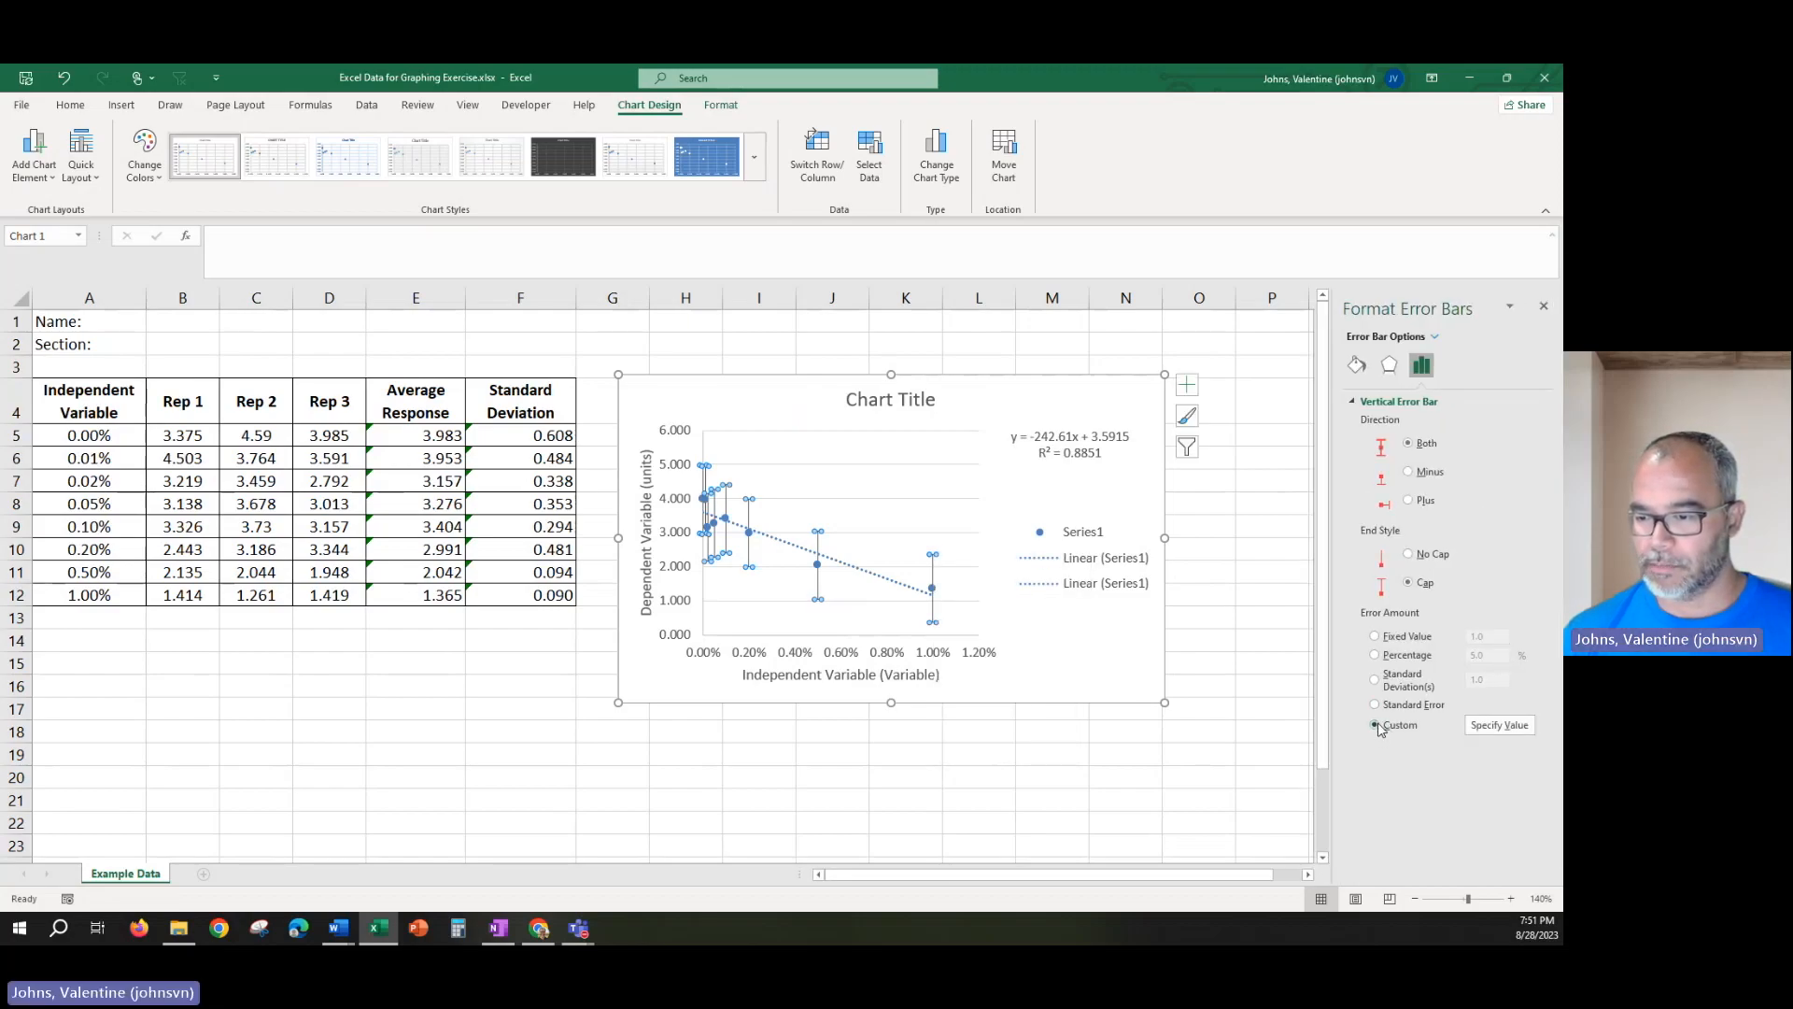
click(1500, 727)
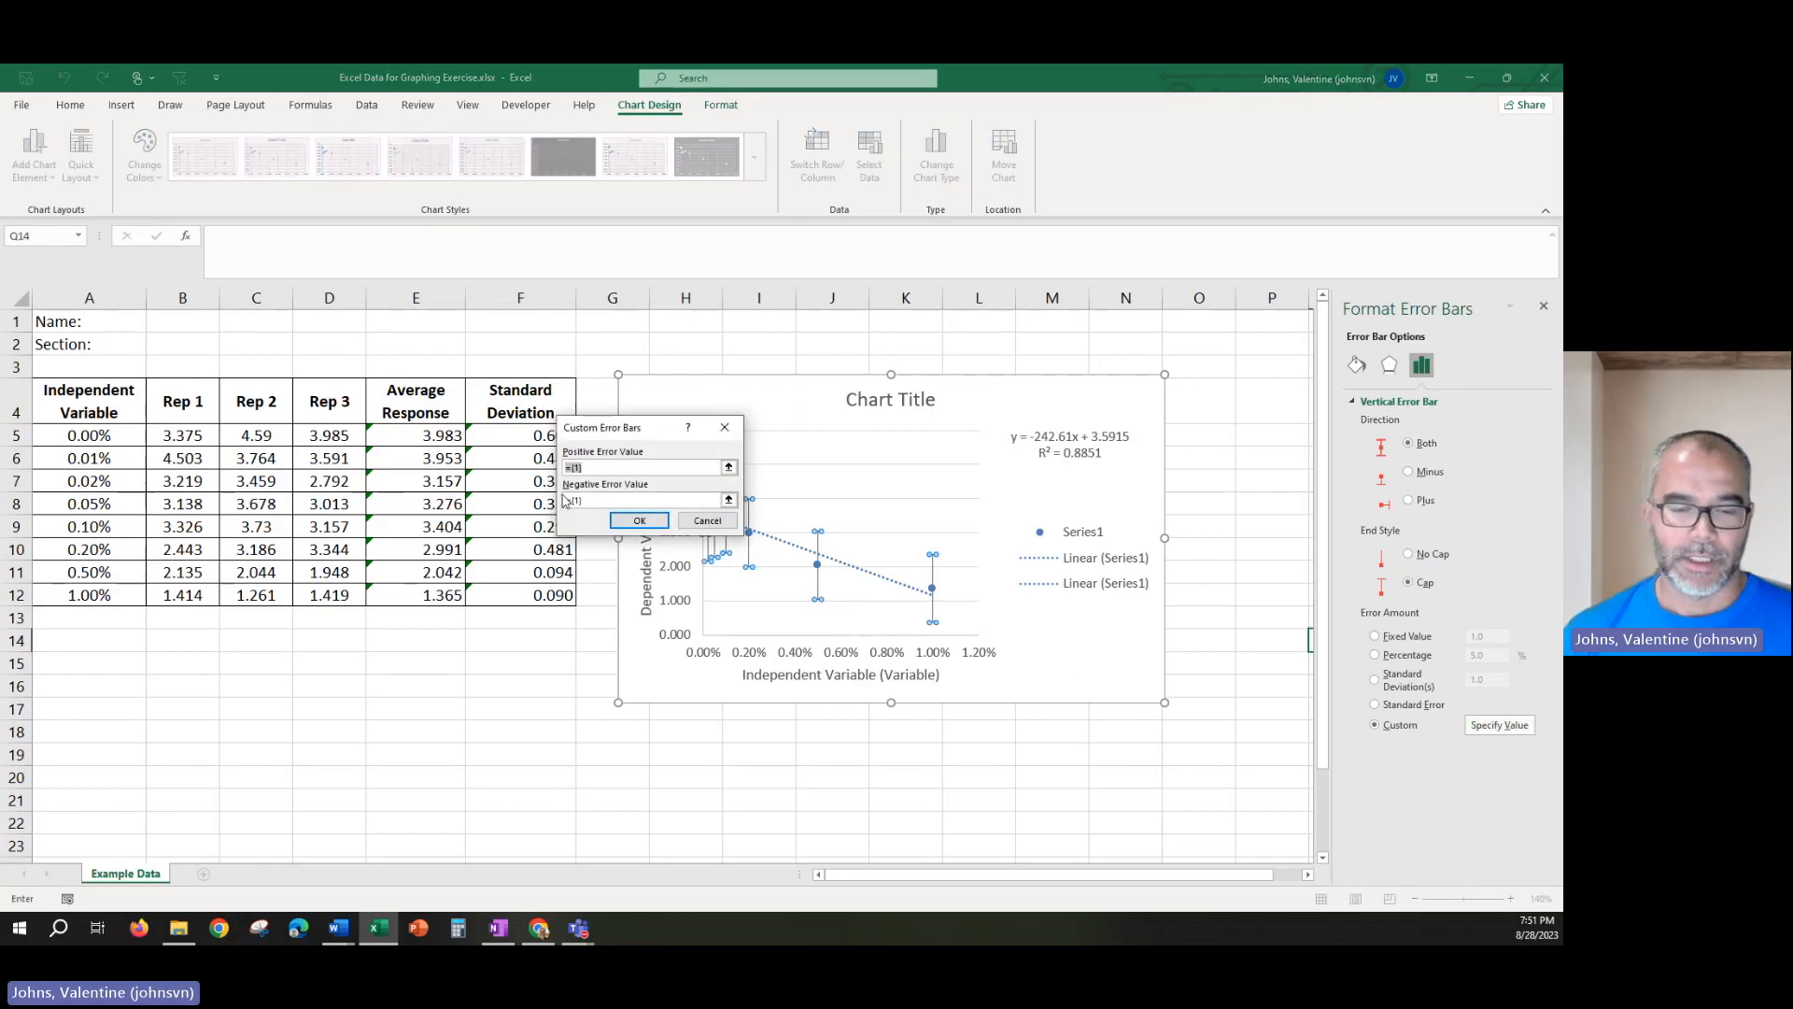
drag(623, 434, 771, 403)
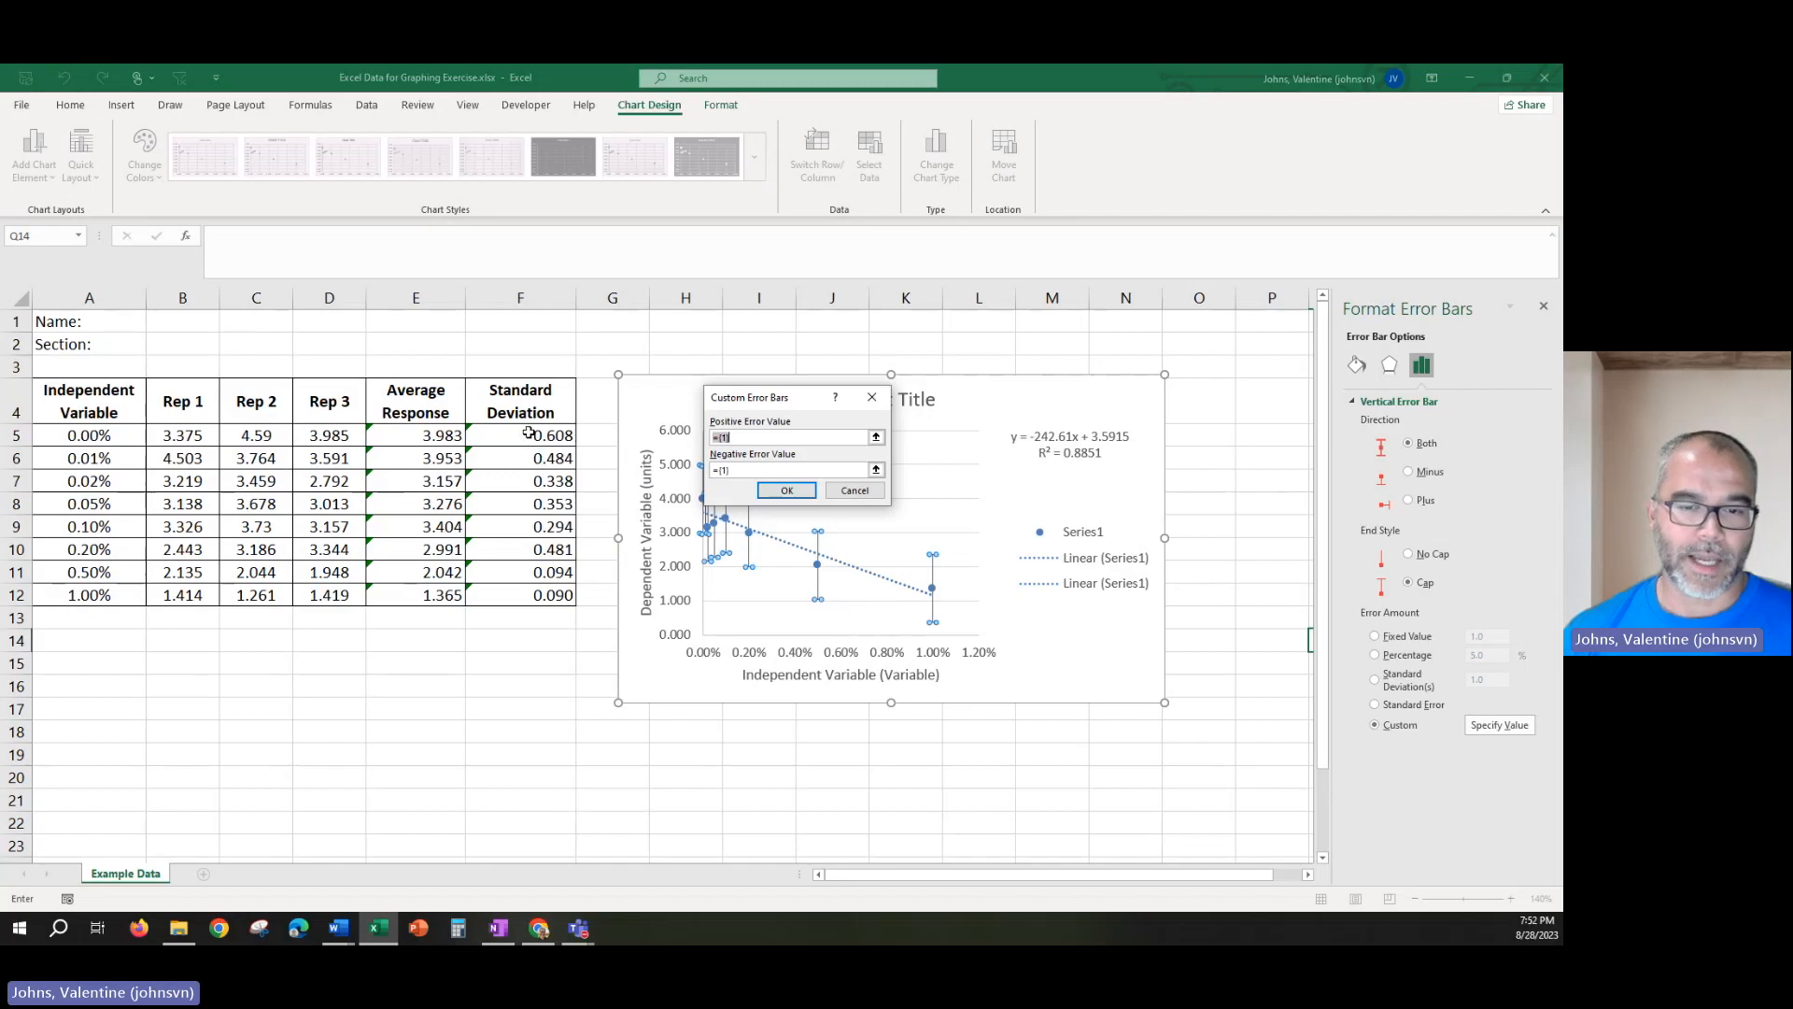
drag(530, 434, 515, 588)
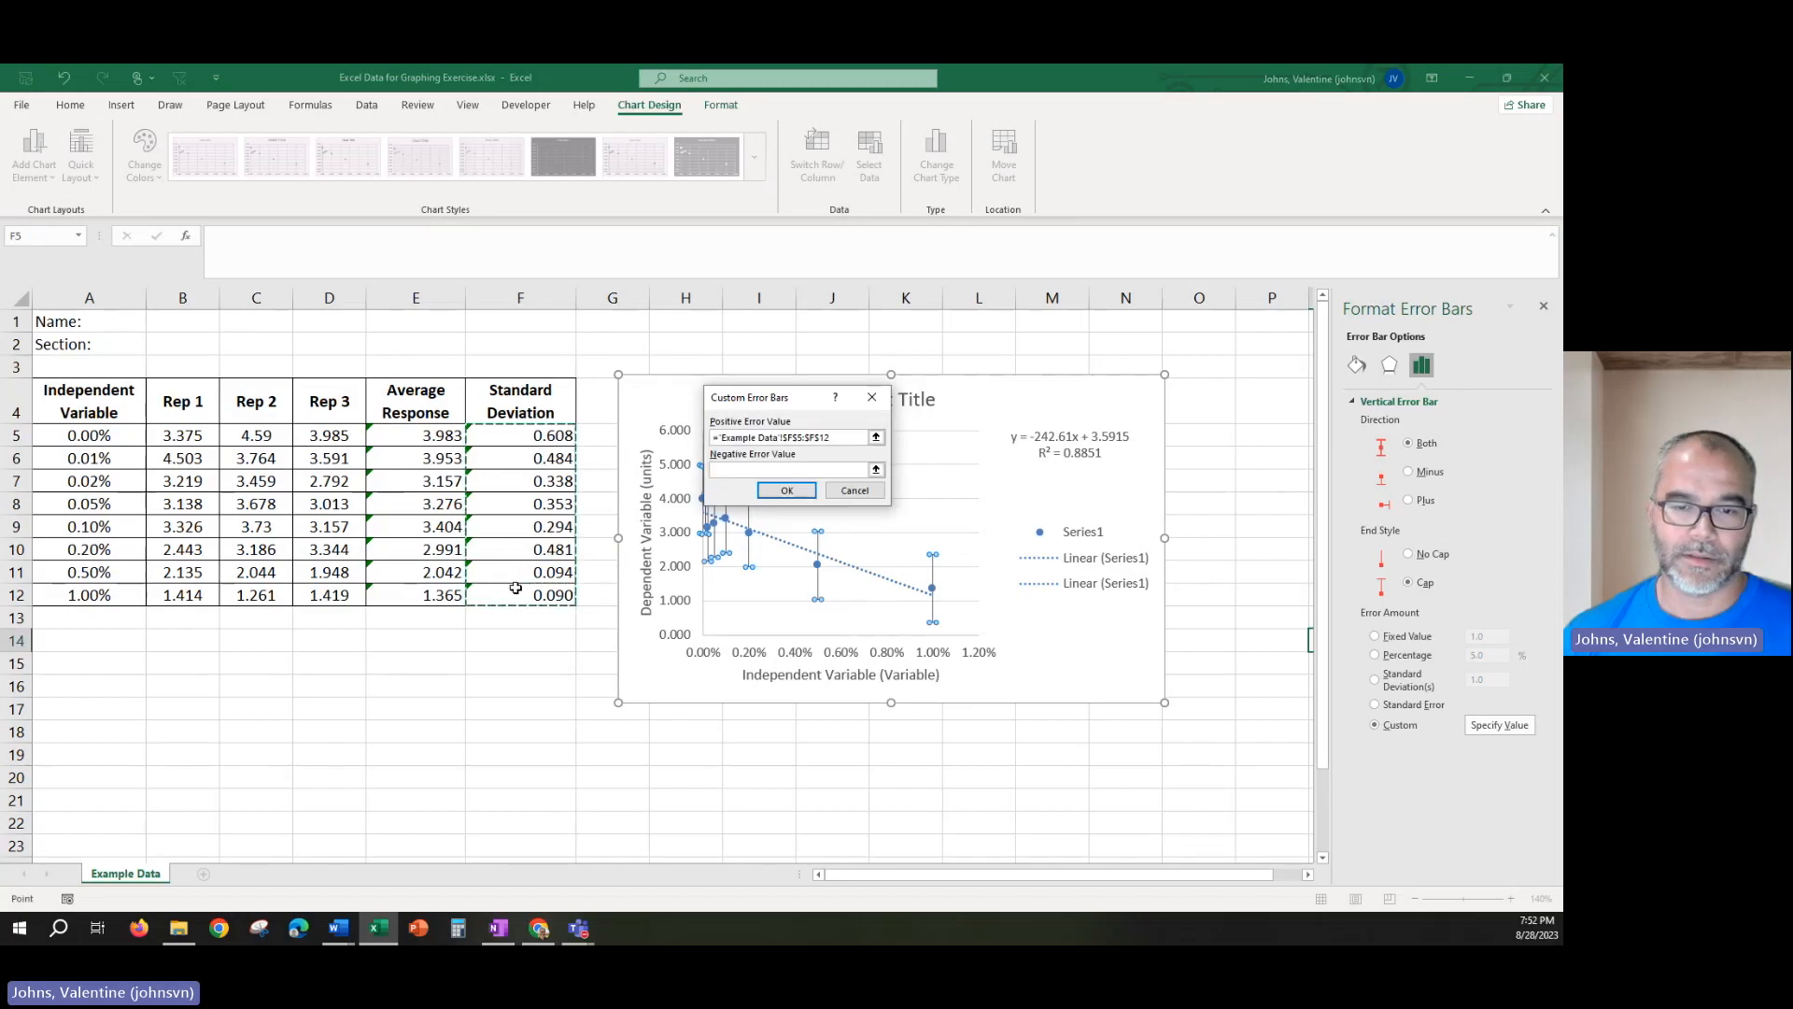
click(786, 490)
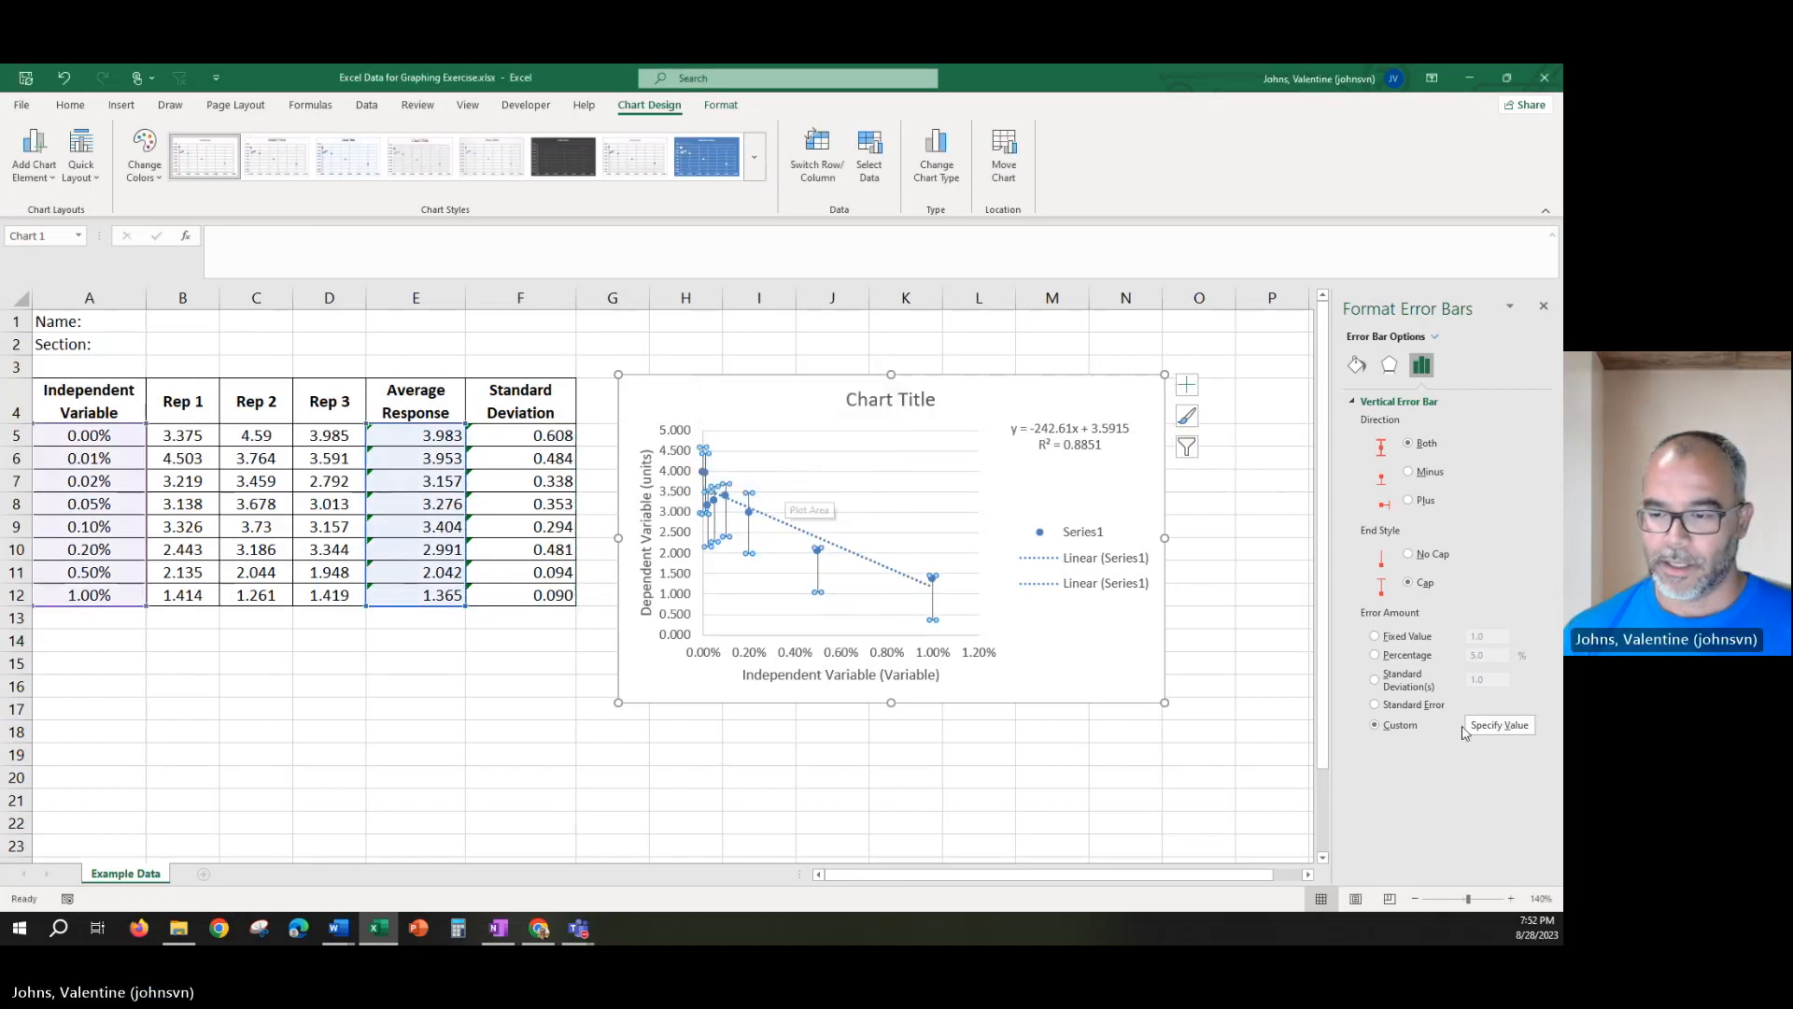
Specify the standard deviations in F5:F12 as the custom negative error value of the vertical error bars and deselect the chart.
click(1512, 728)
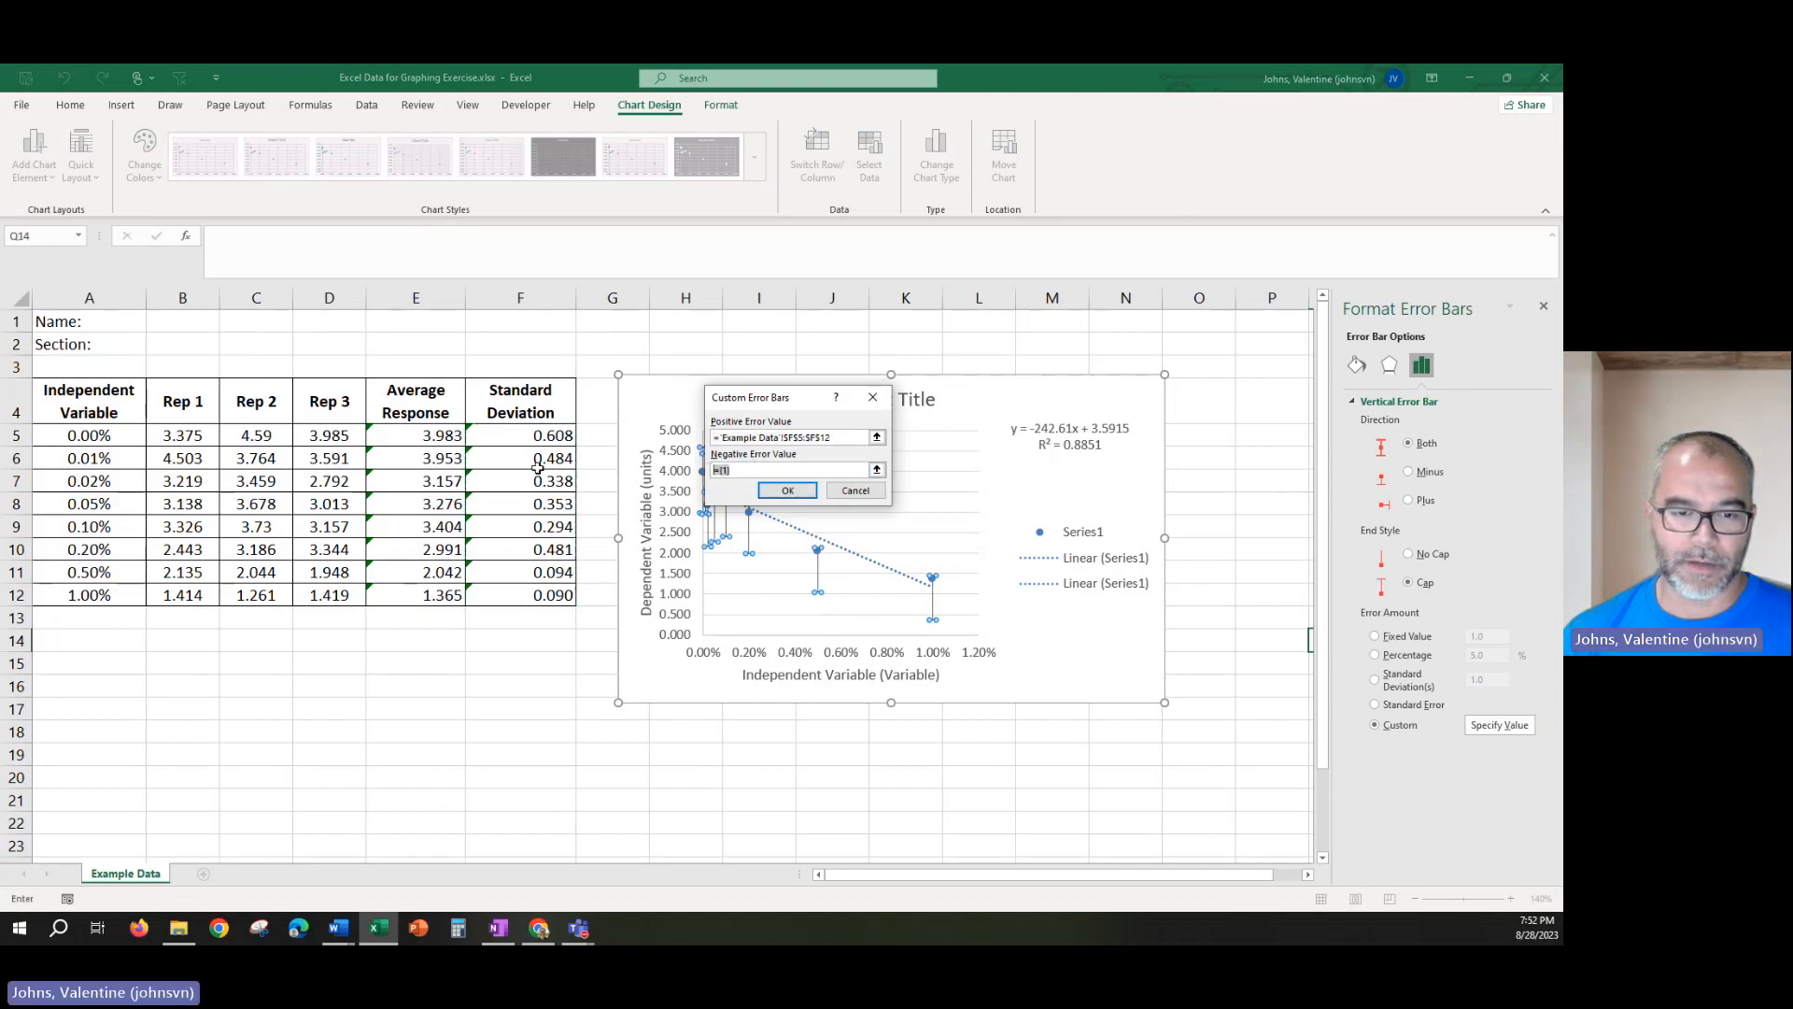
drag(509, 433, 521, 535)
drag(520, 587, 522, 590)
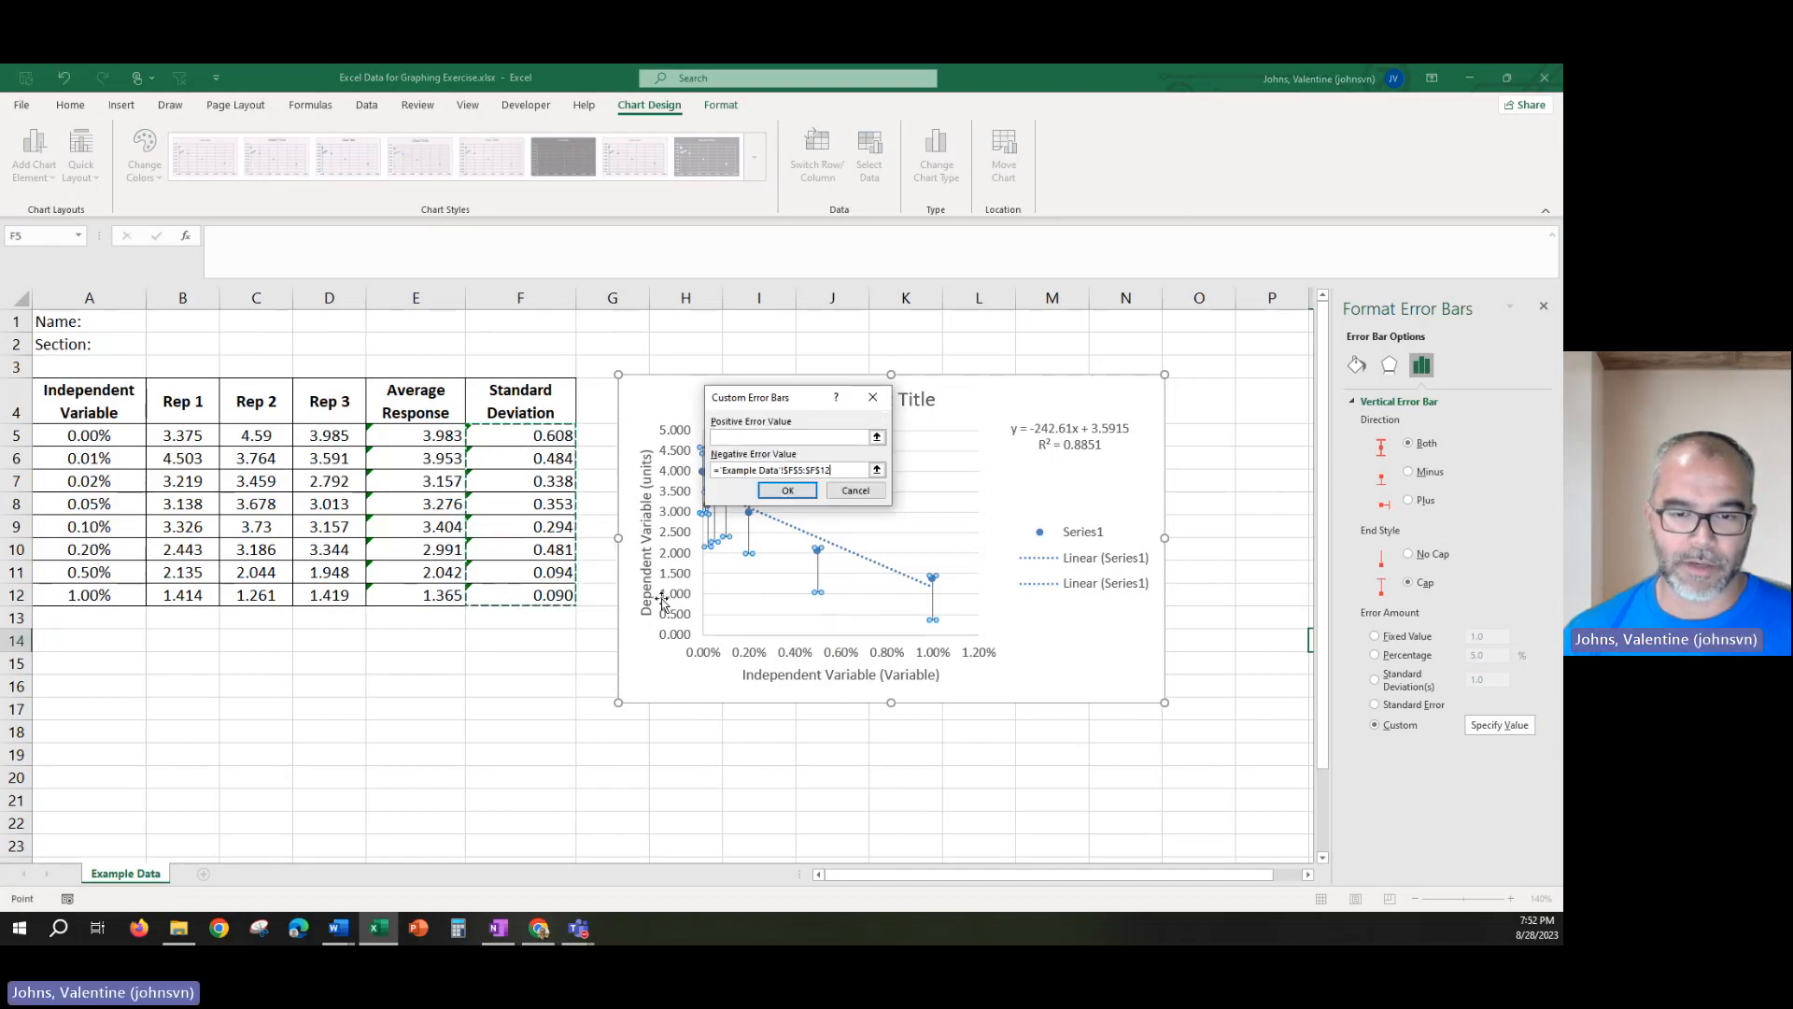
click(789, 487)
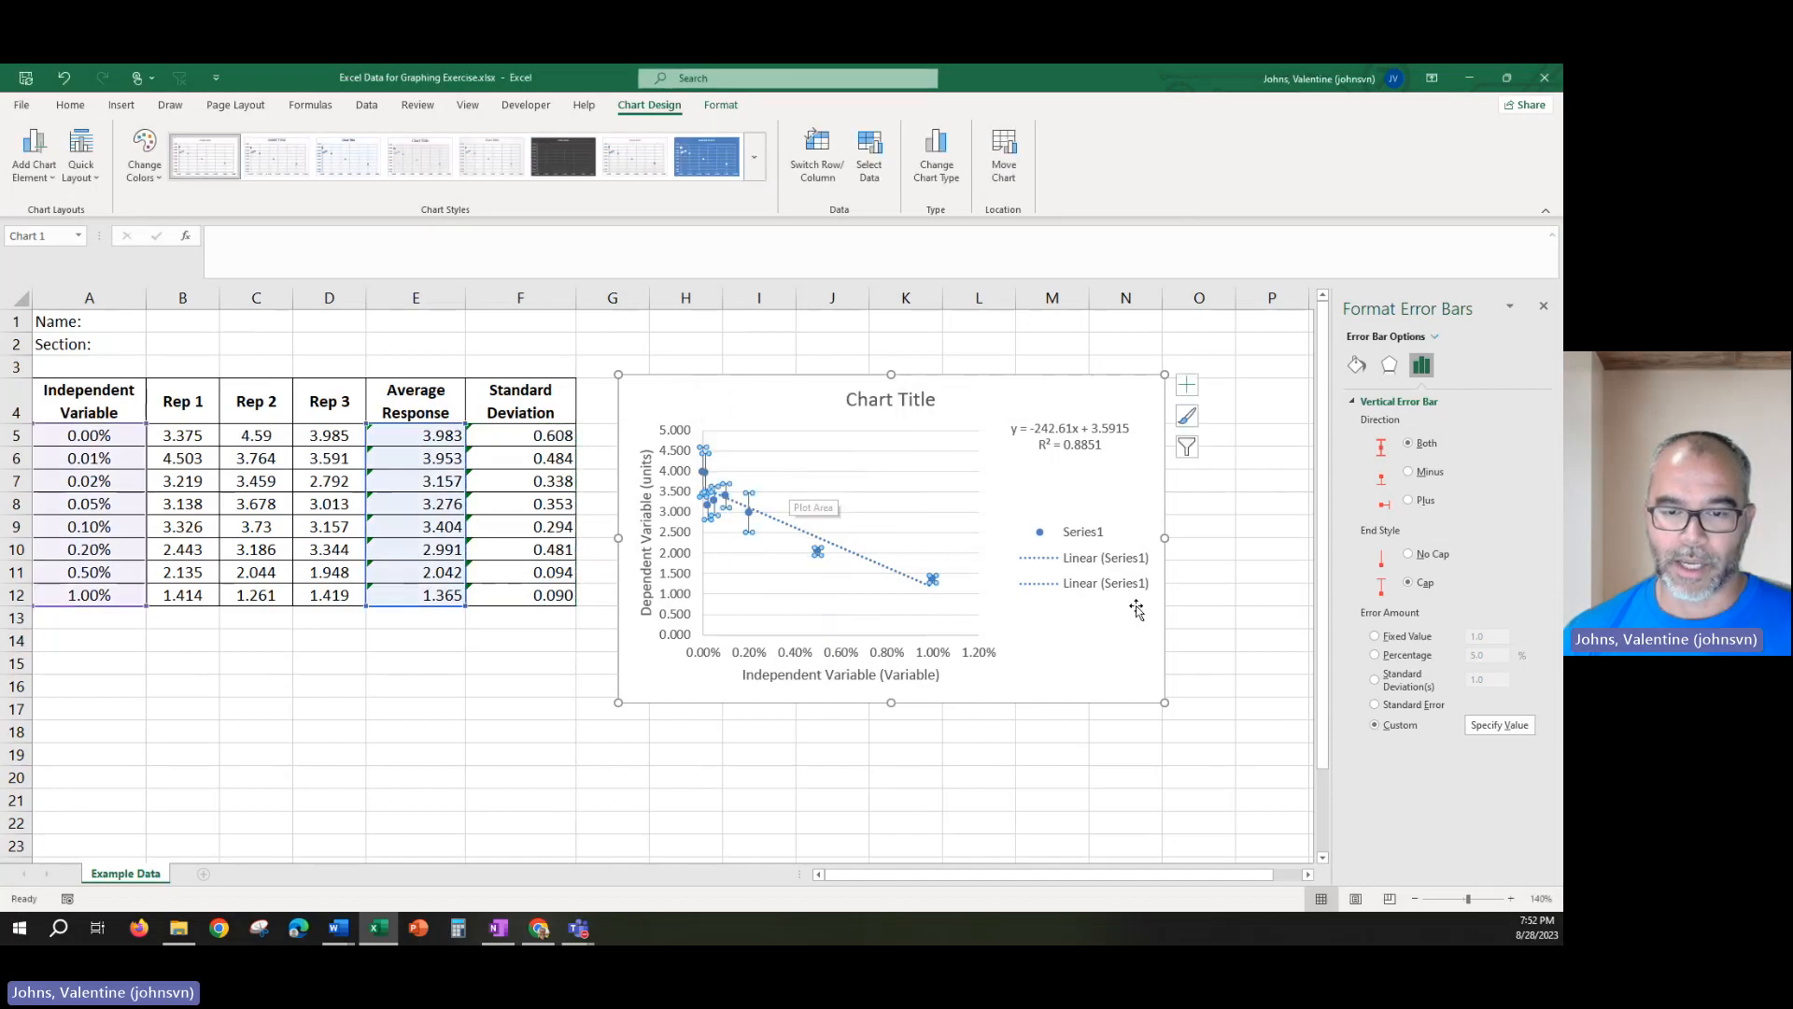
click(1249, 638)
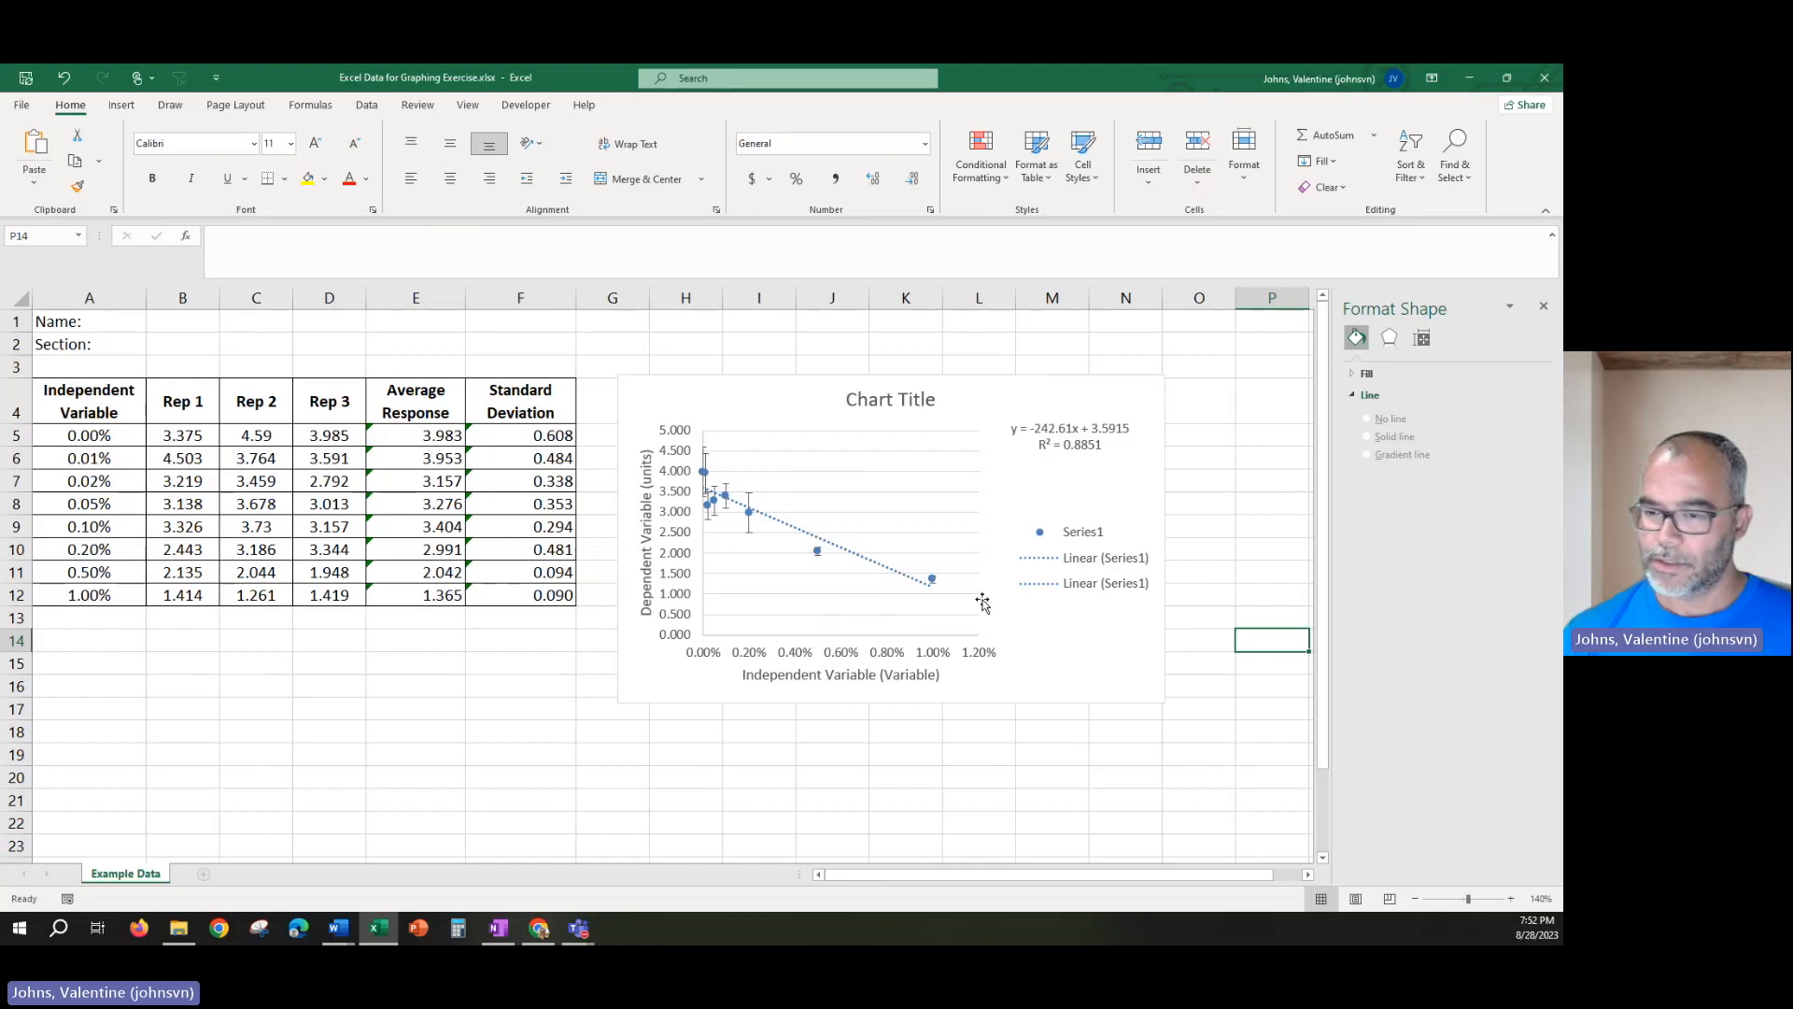
Delete the duplicate linear trendline entry from the chart legend, leaving a single Linear (Series1) entry.
click(1100, 589)
click(1083, 586)
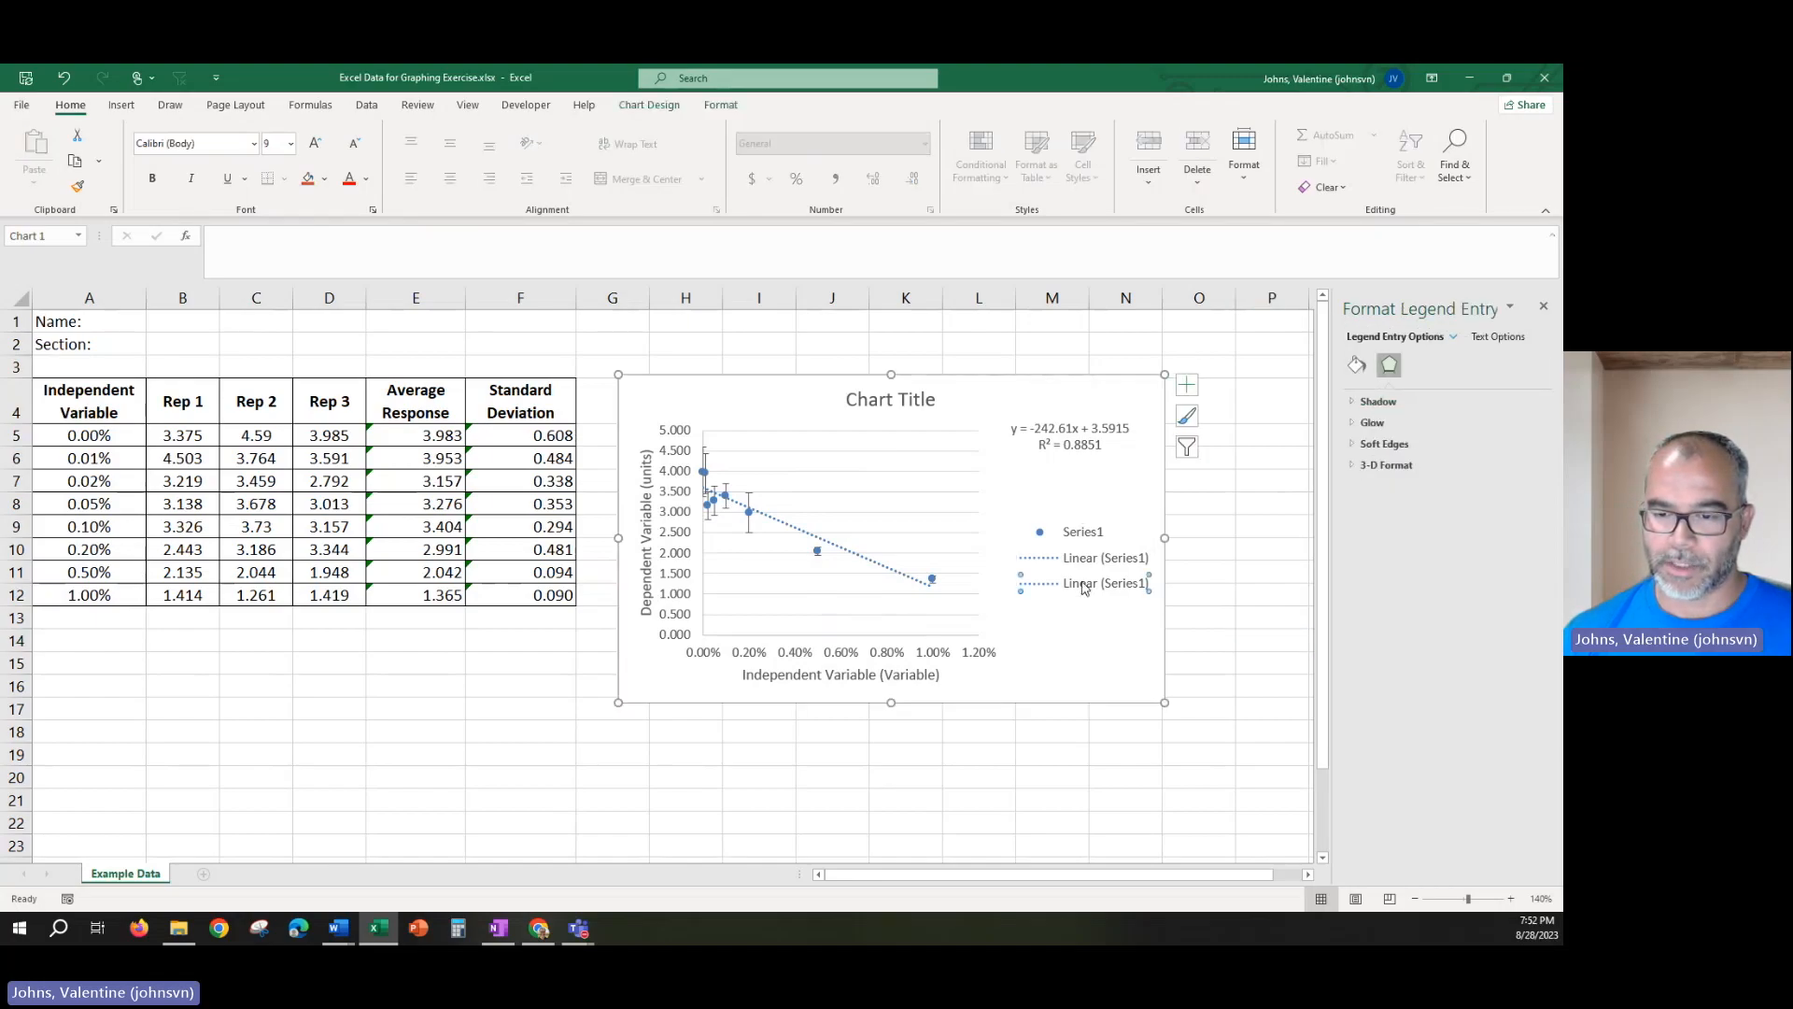
key(Delete)
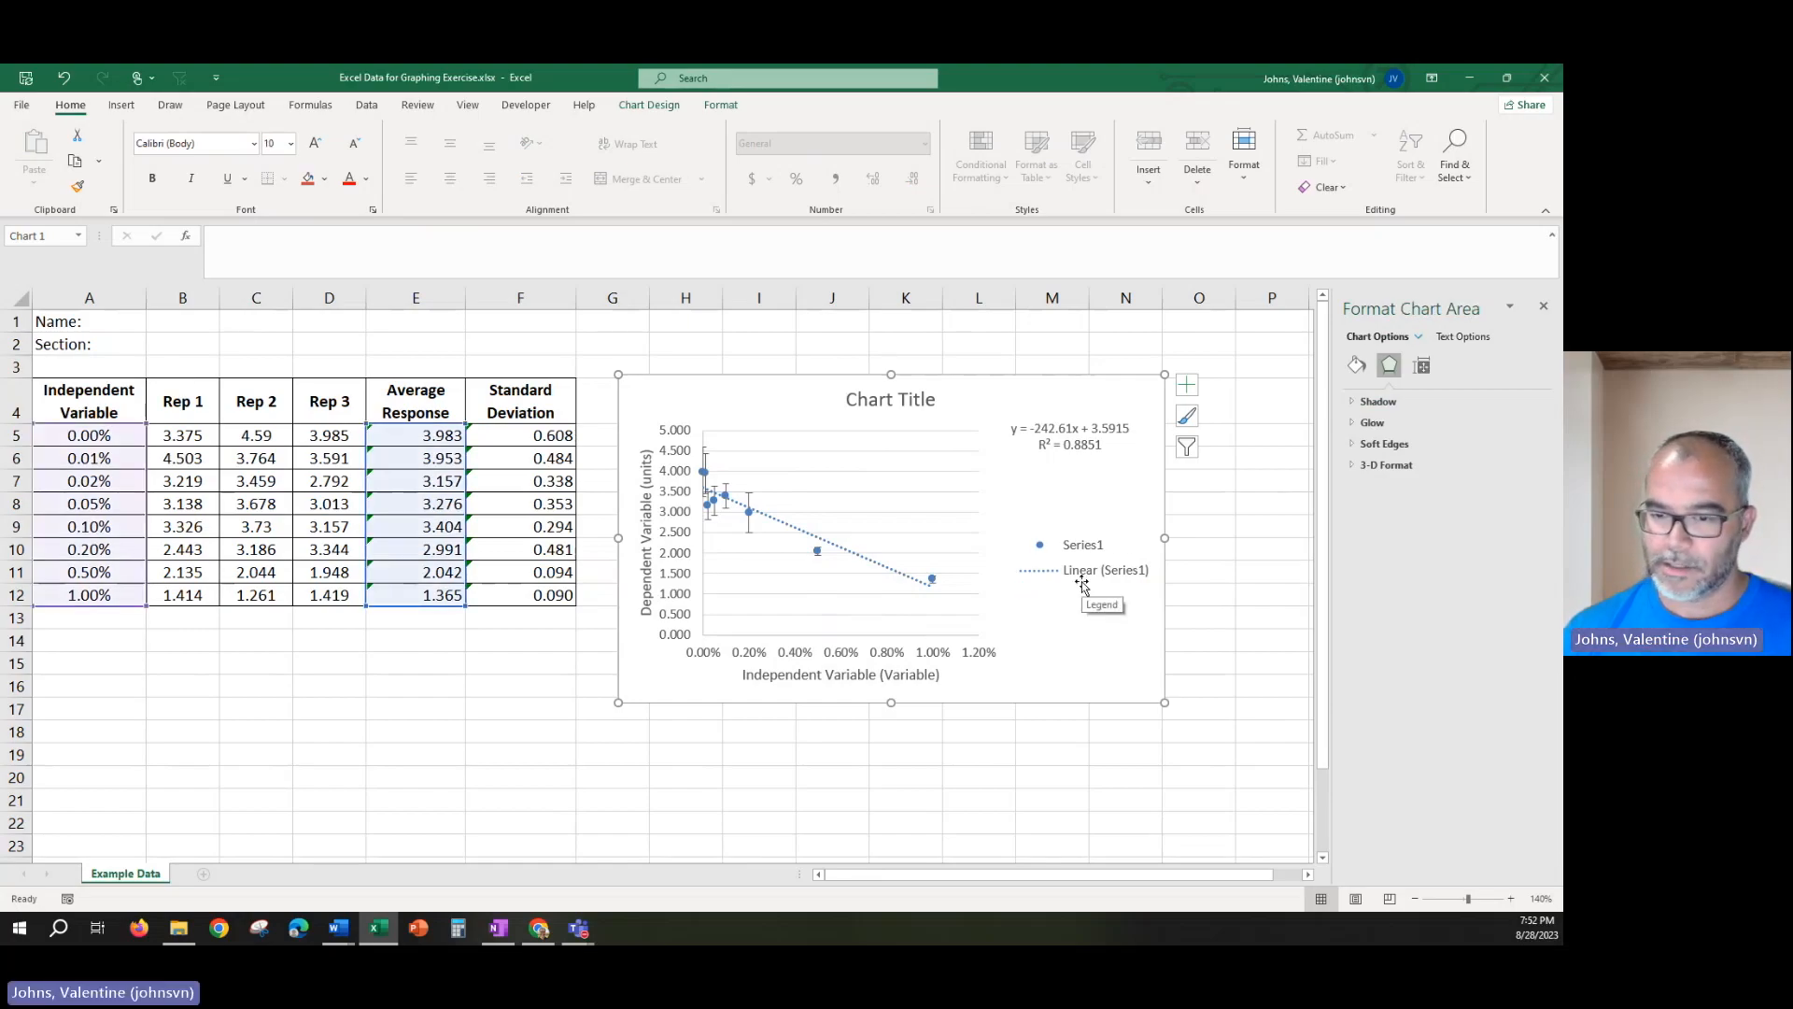
click(1082, 585)
click(1074, 579)
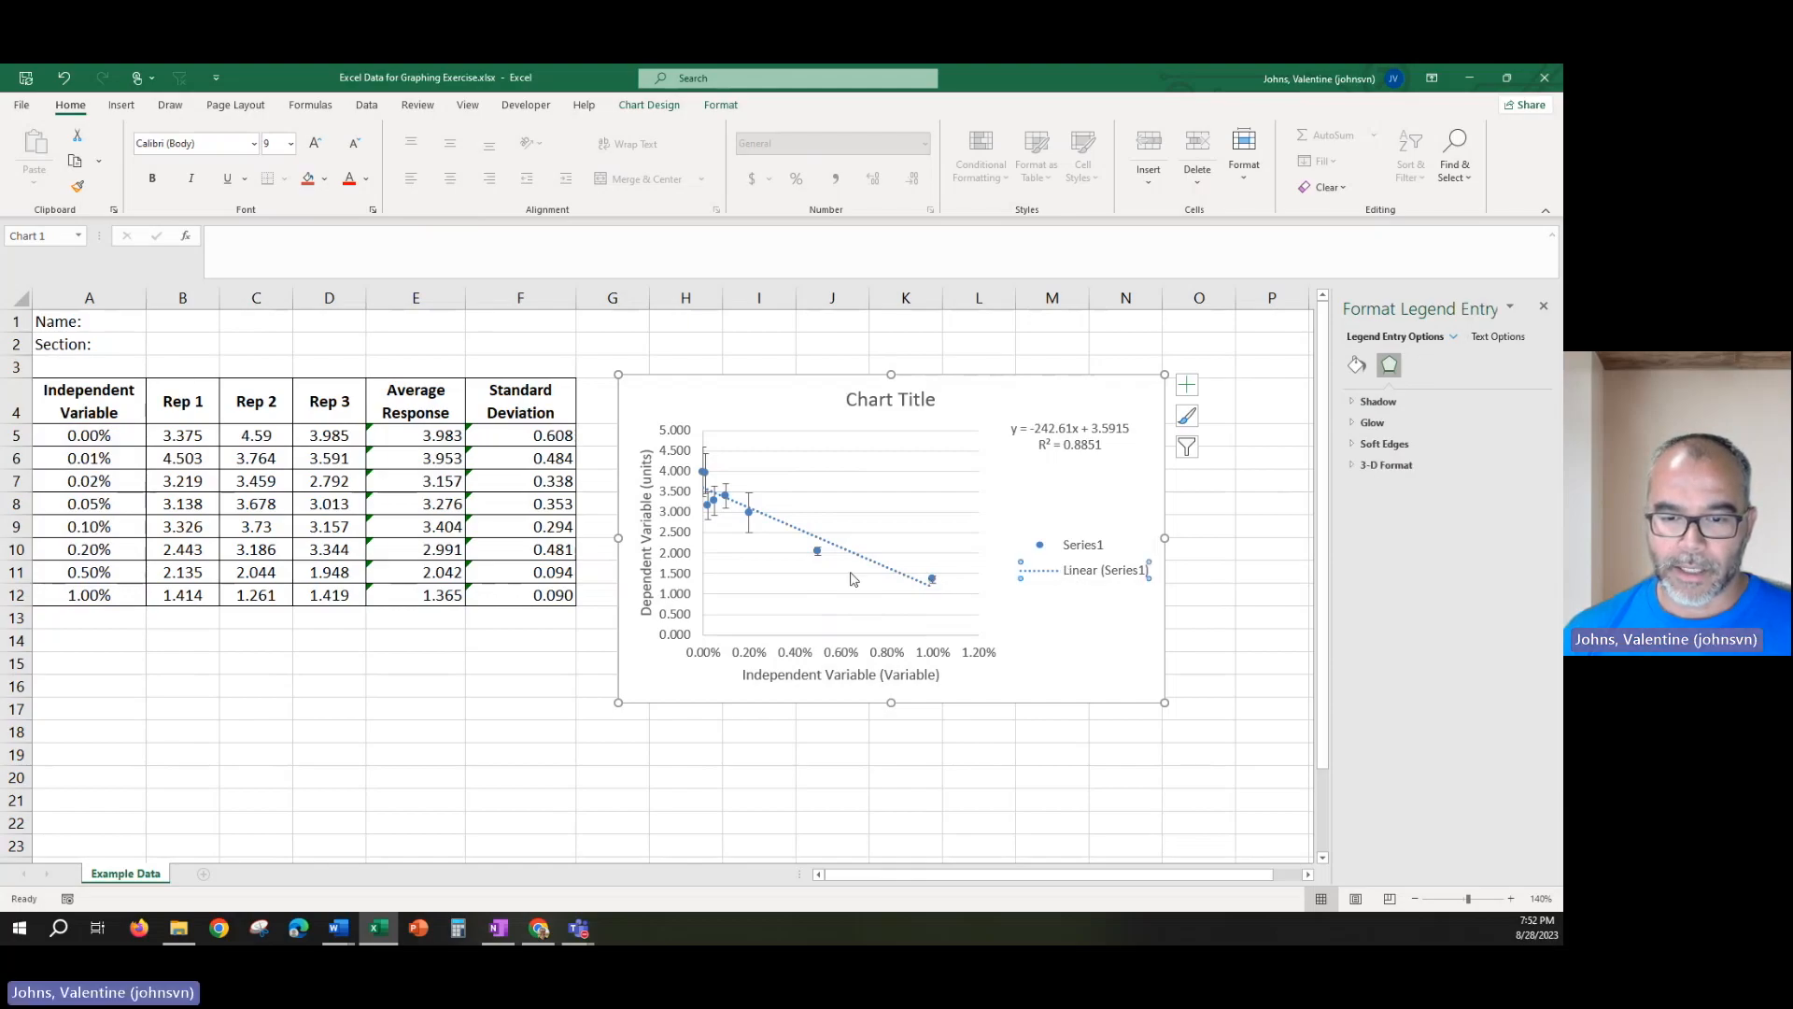
Edit the chart's data source to name the data series "Average Response" and apply the change.
click(815, 553)
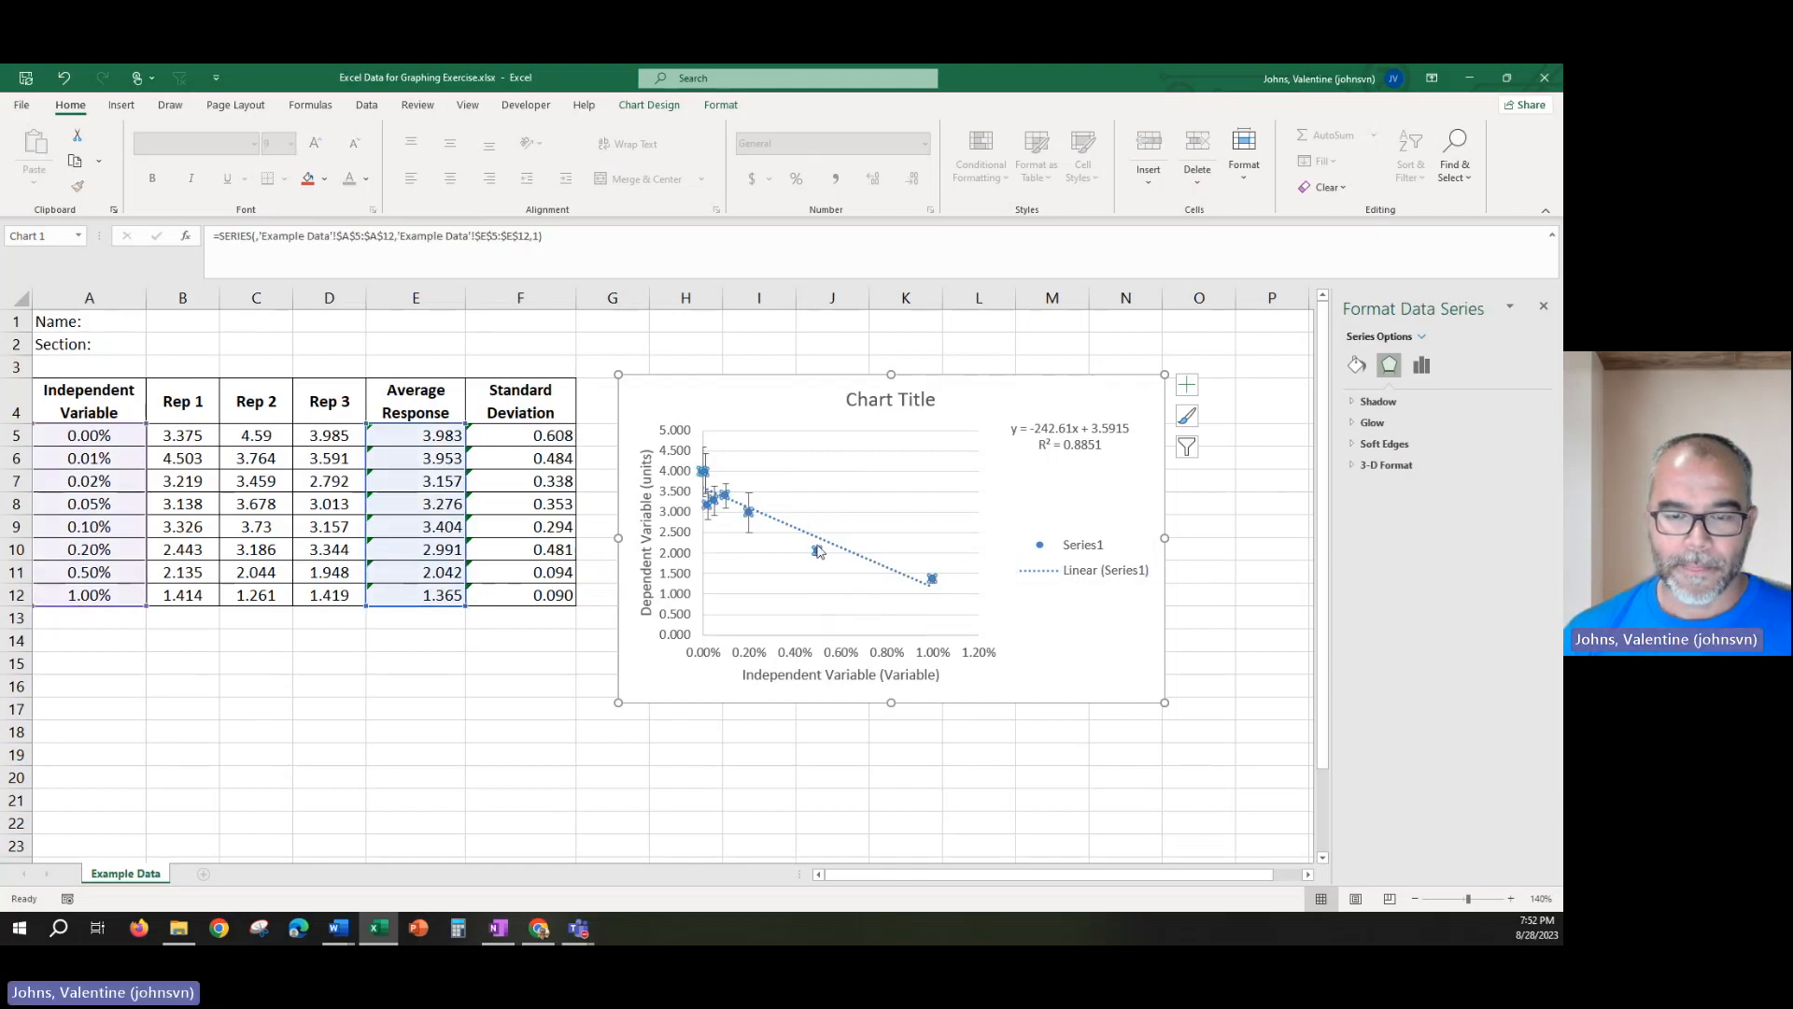
right_click(818, 557)
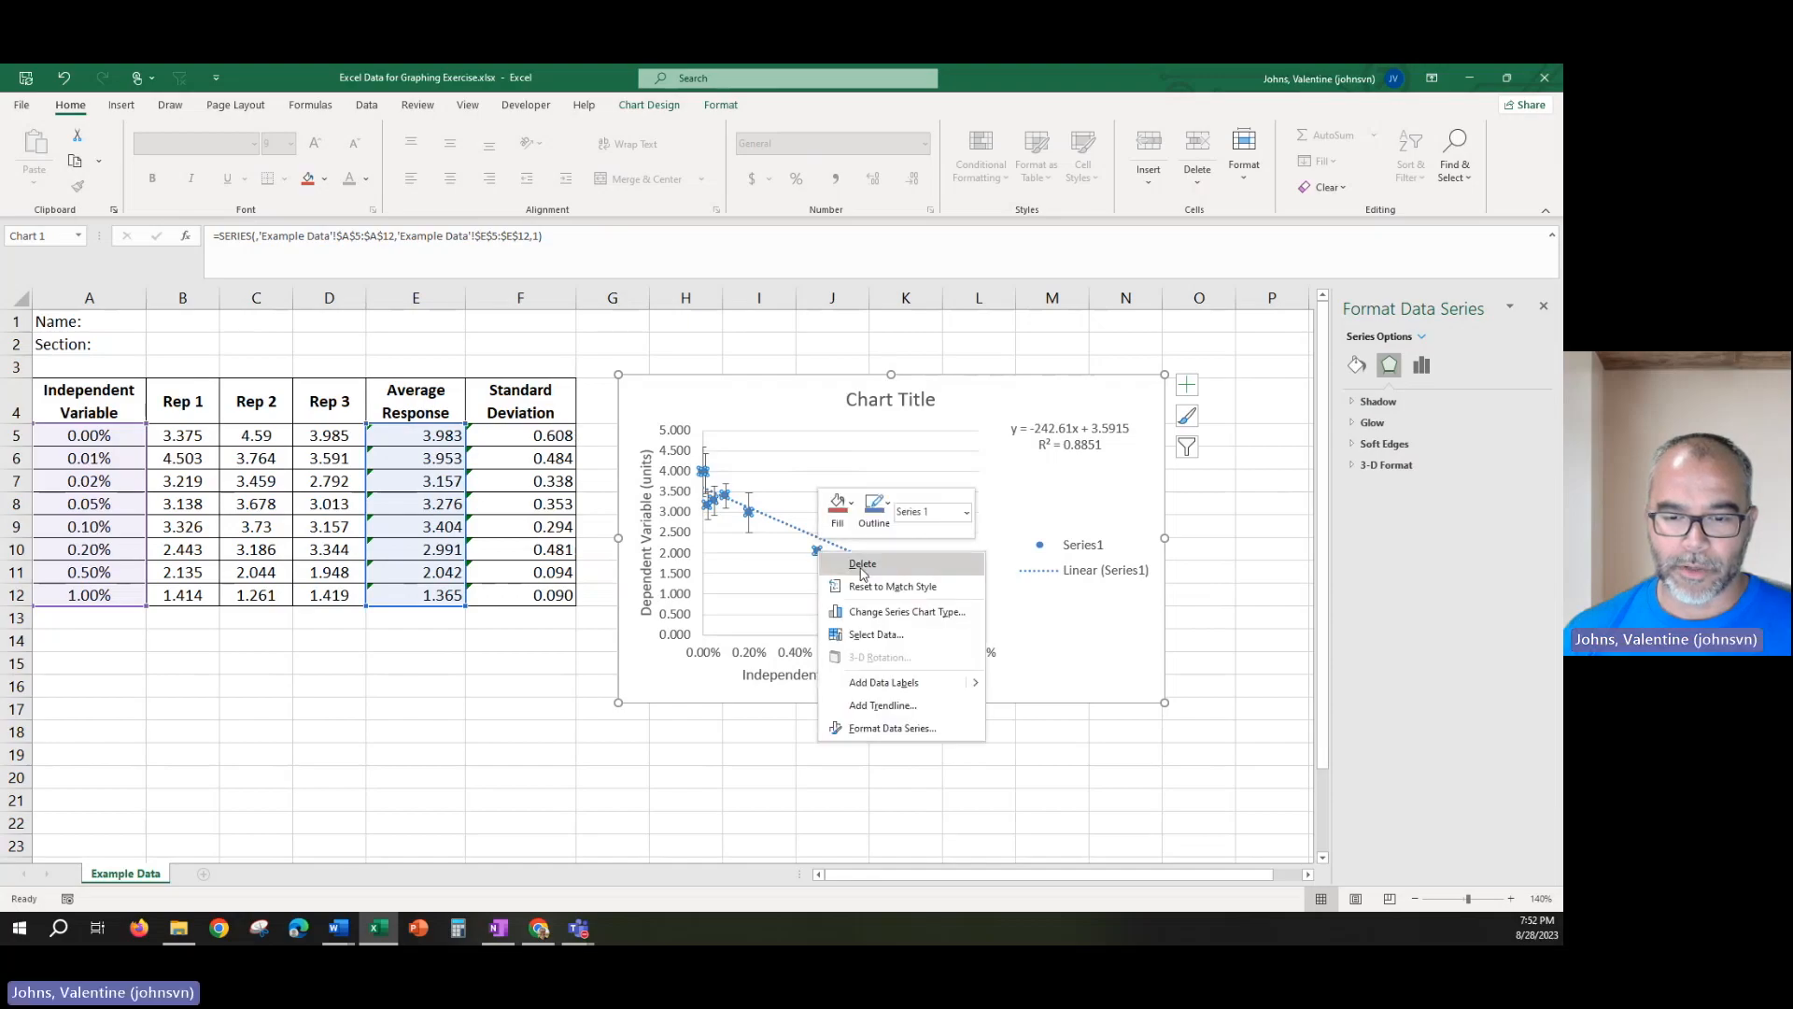
click(874, 634)
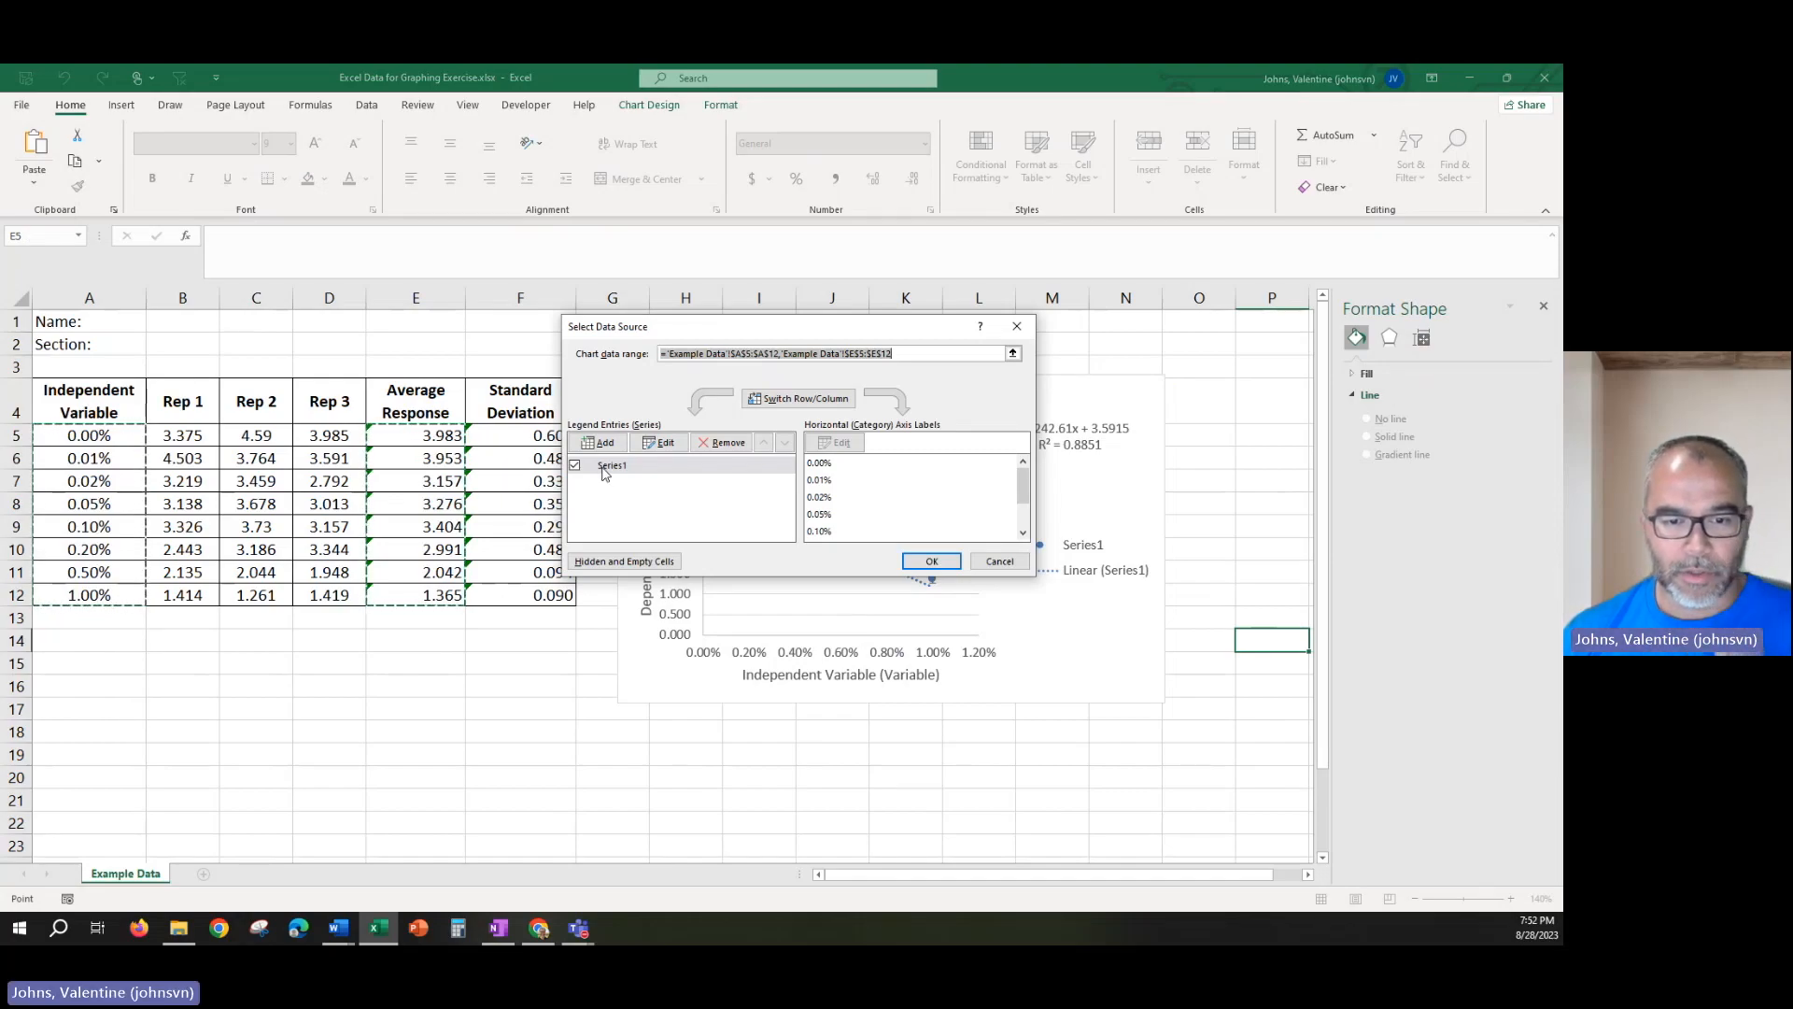
click(659, 442)
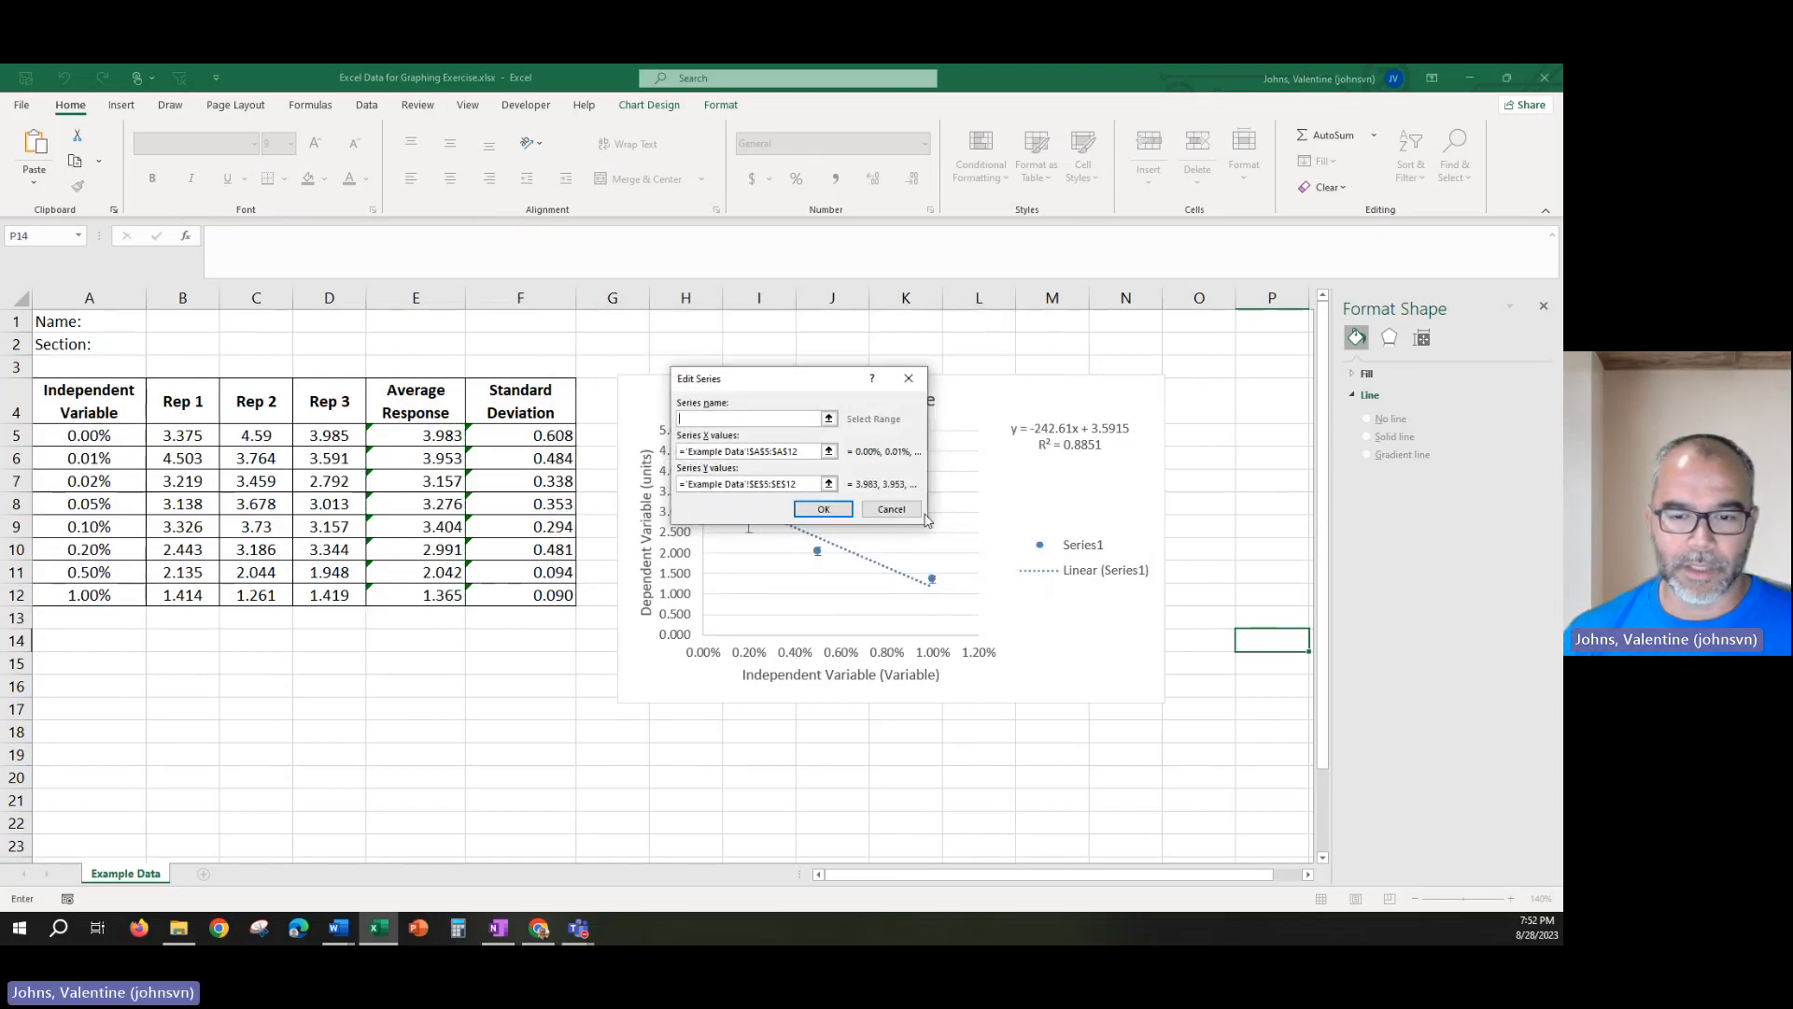
click(892, 509)
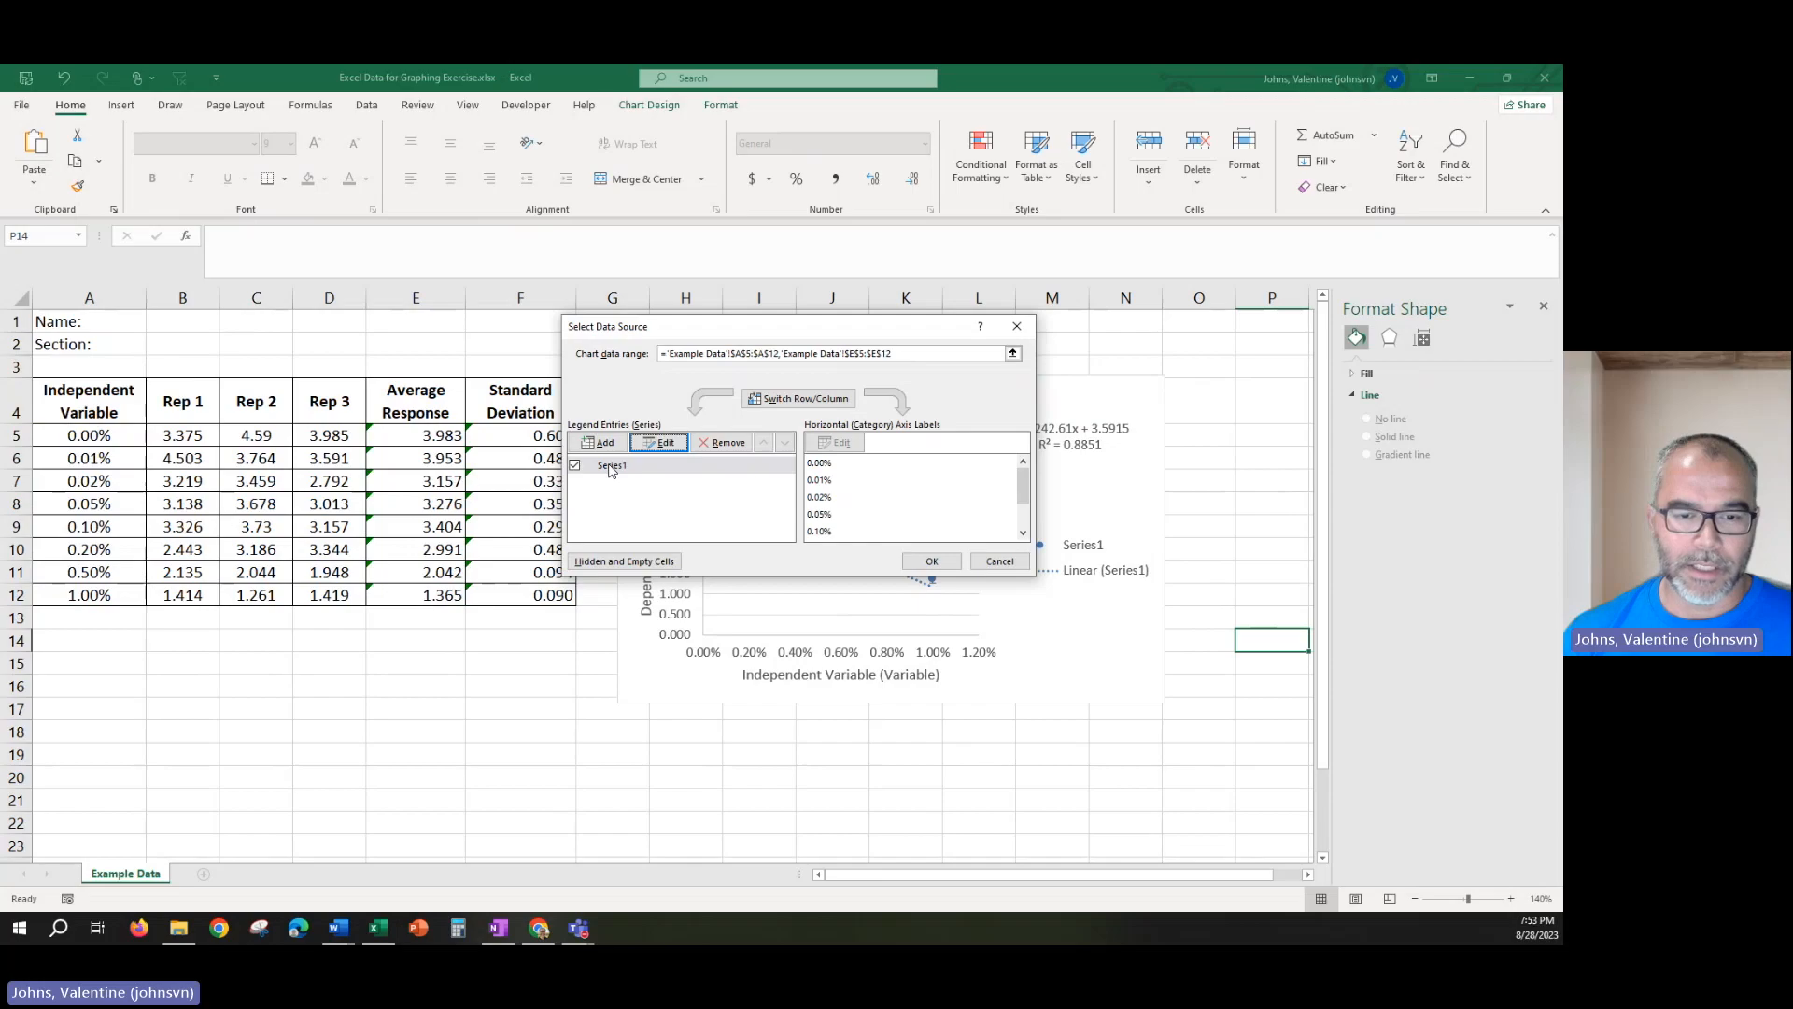
click(659, 442)
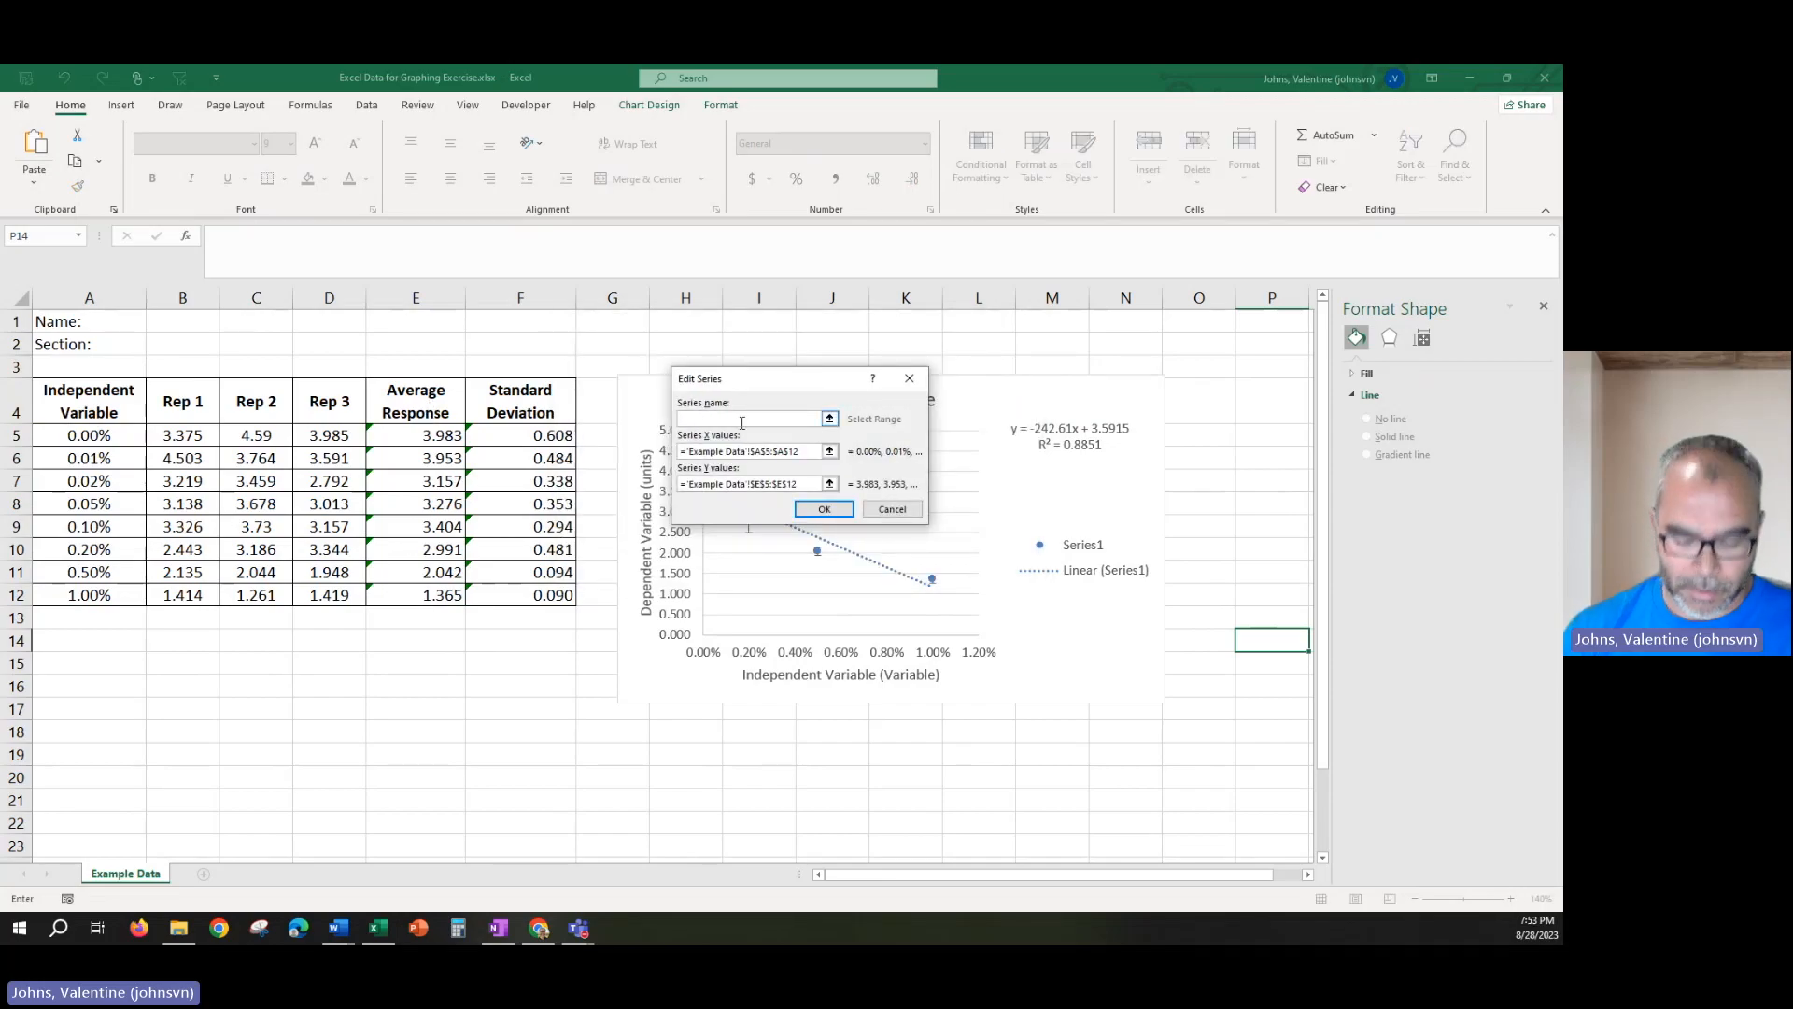
text(Average Response)
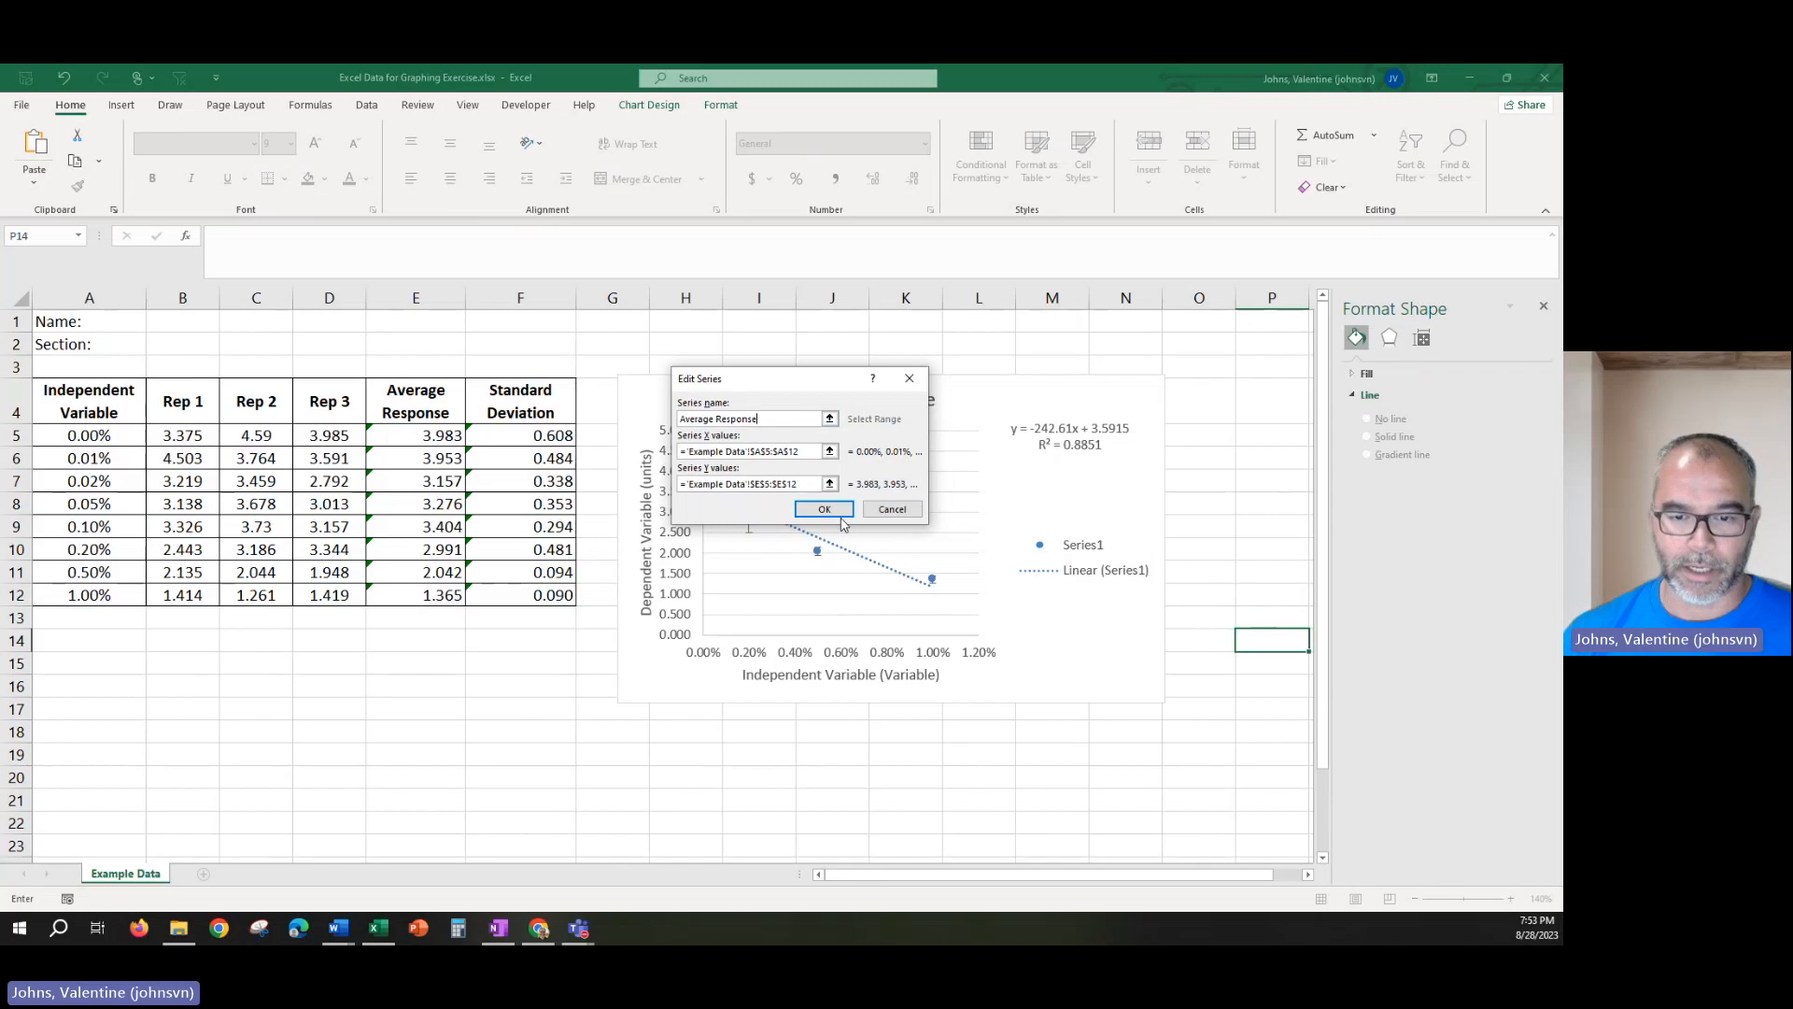
click(822, 508)
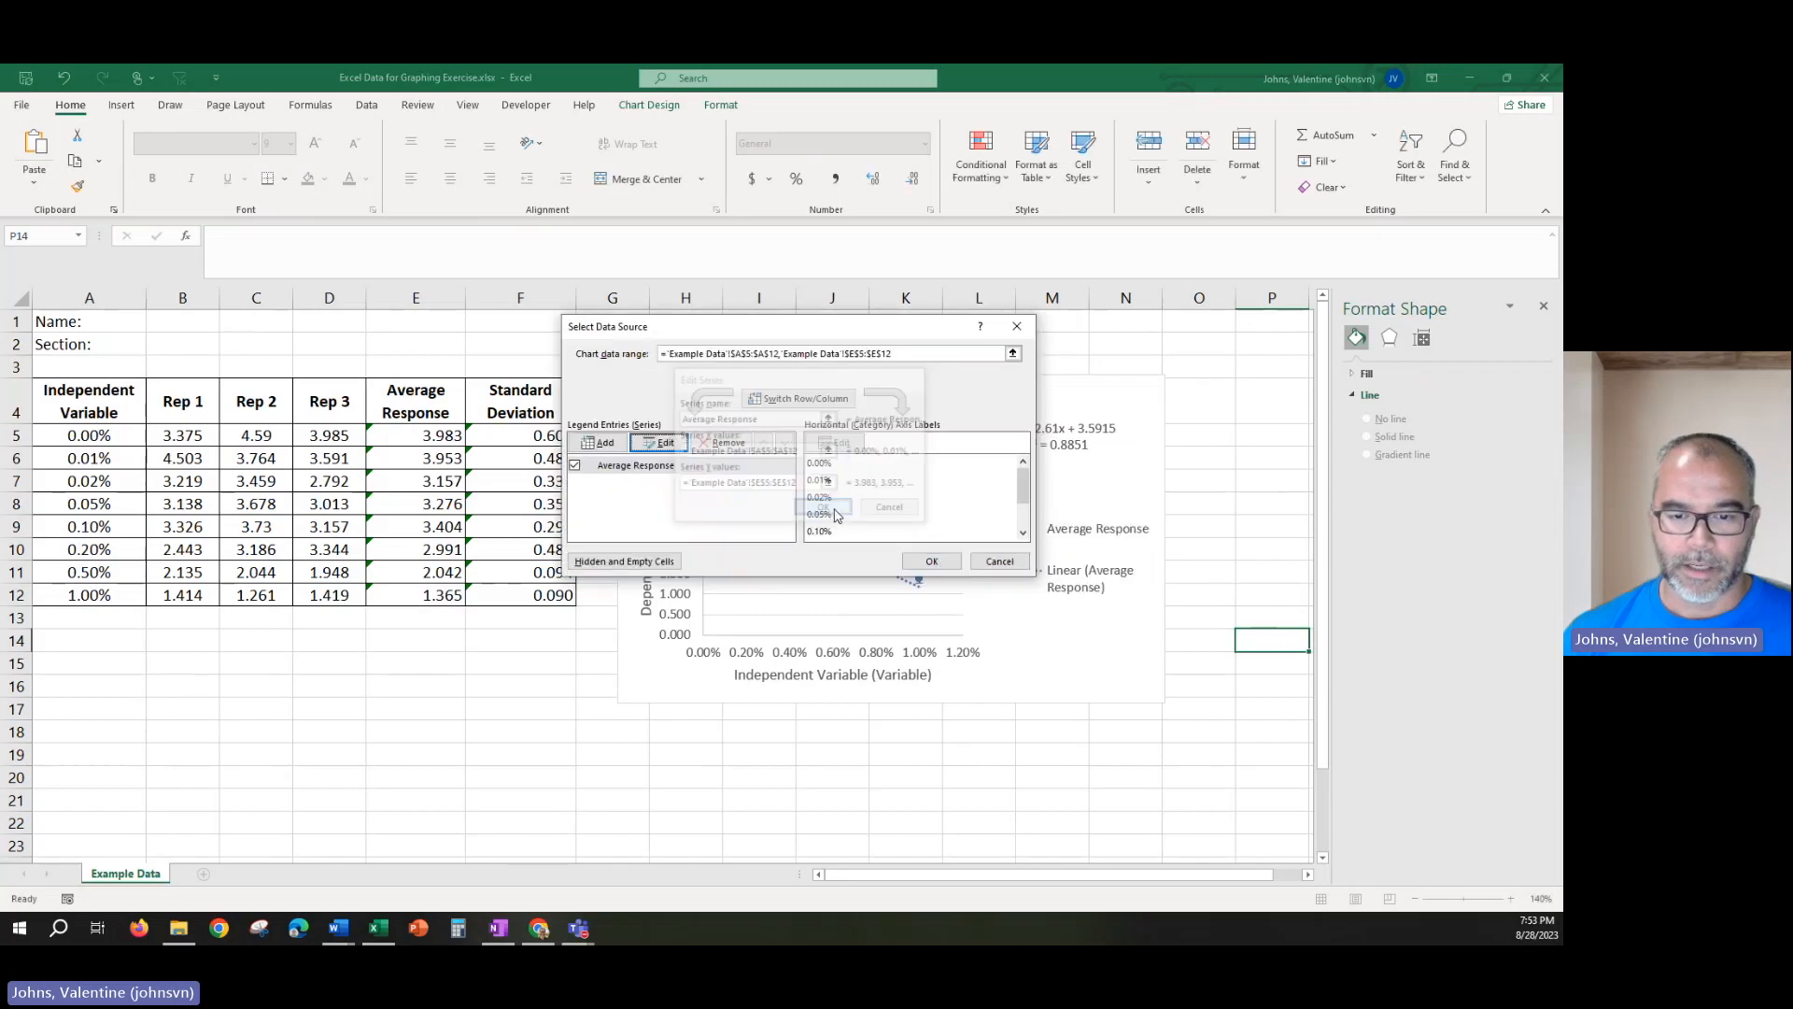
click(931, 561)
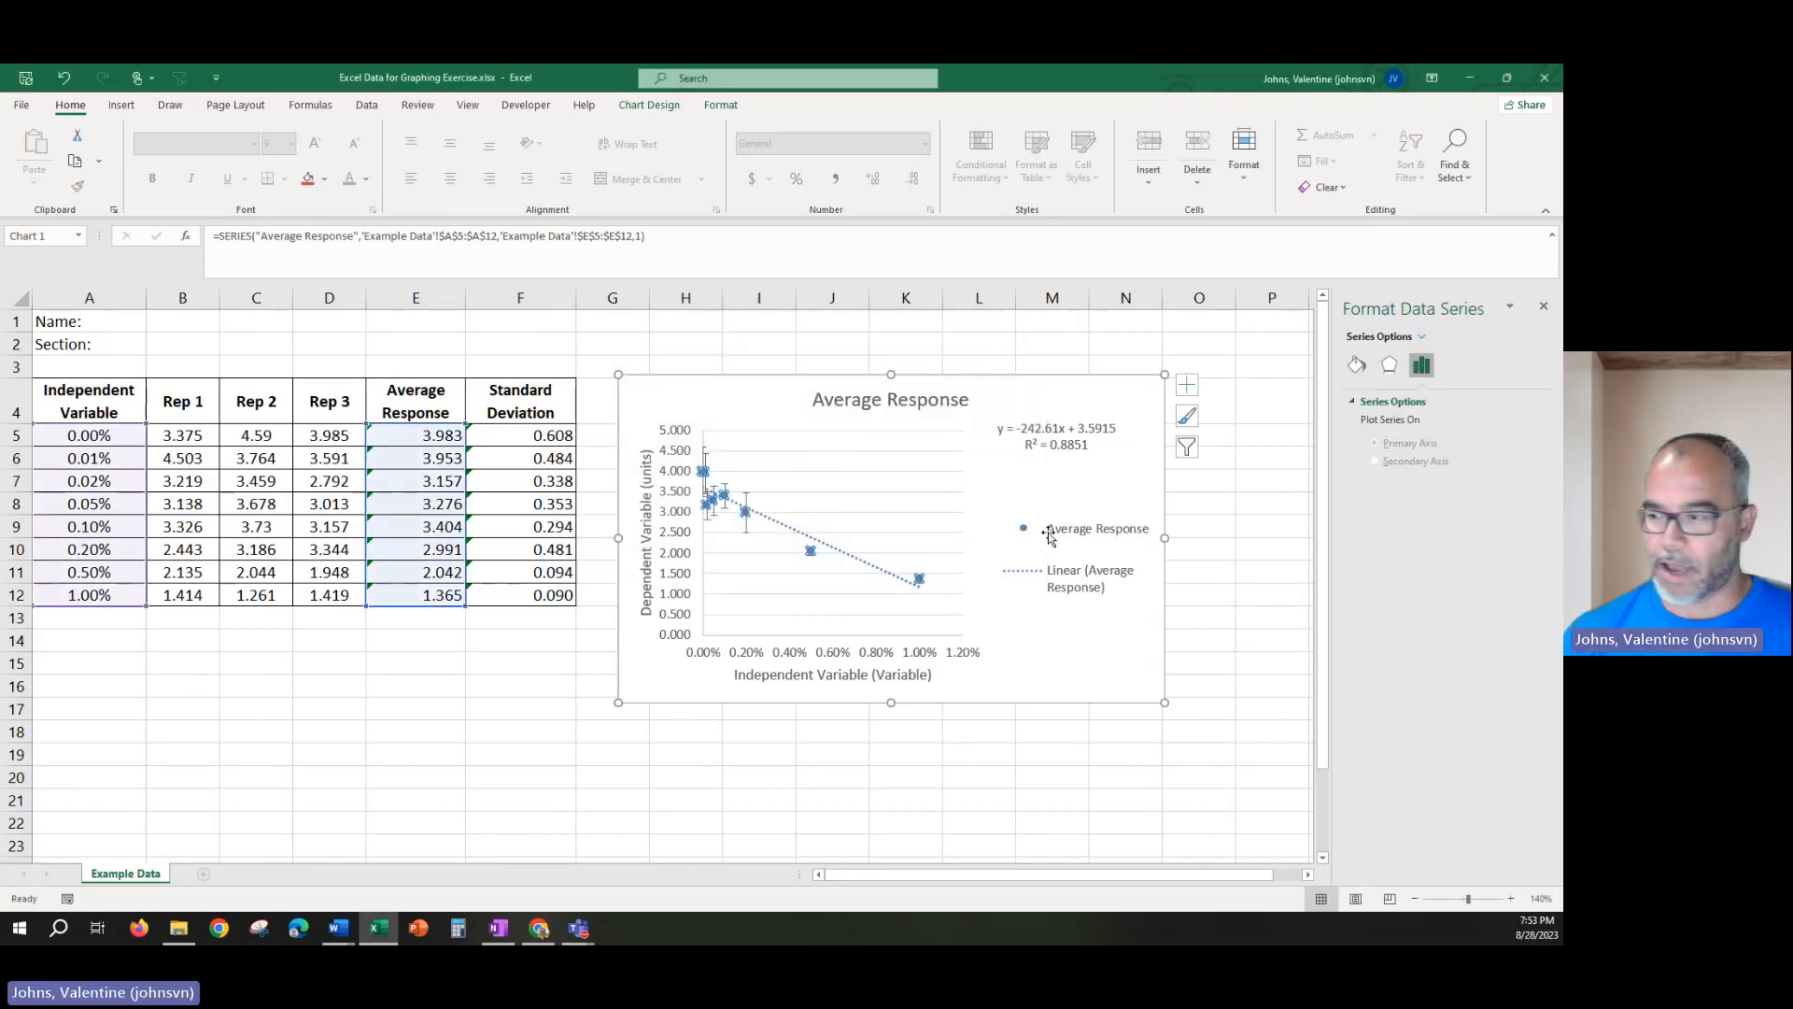